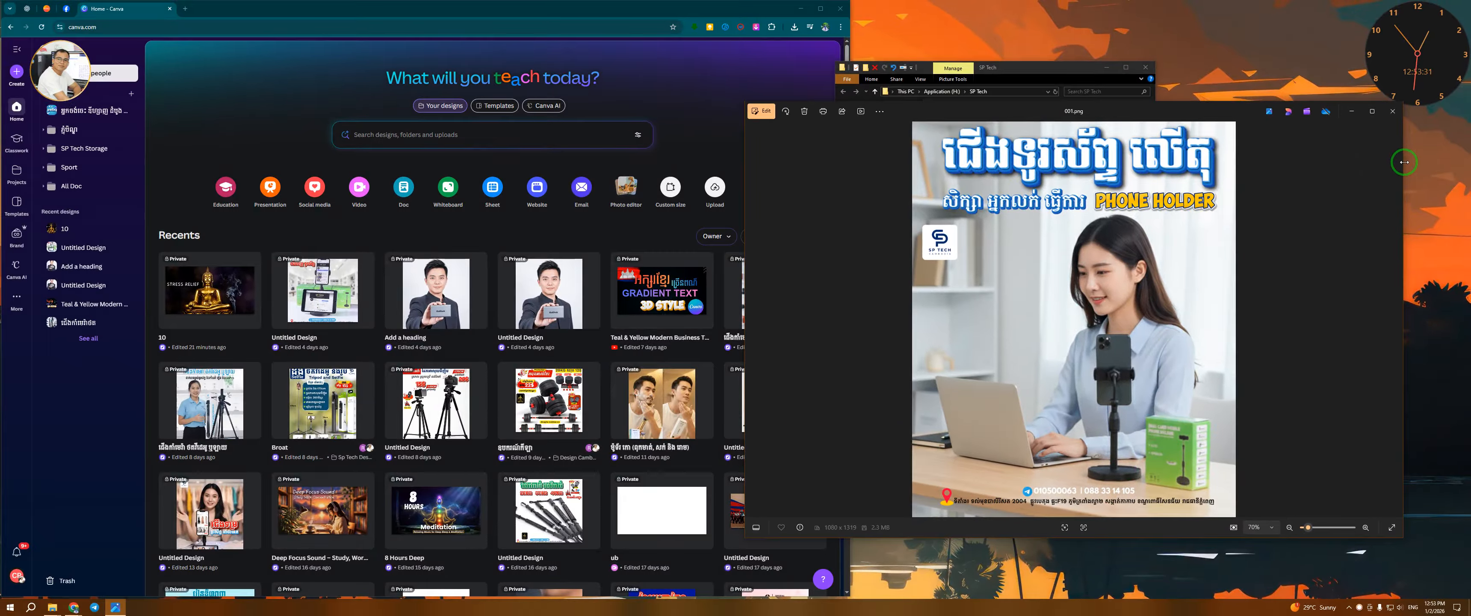
Close the image preview window and maximize the browser showing the Canva home page
drag(1404, 162, 1109, 194)
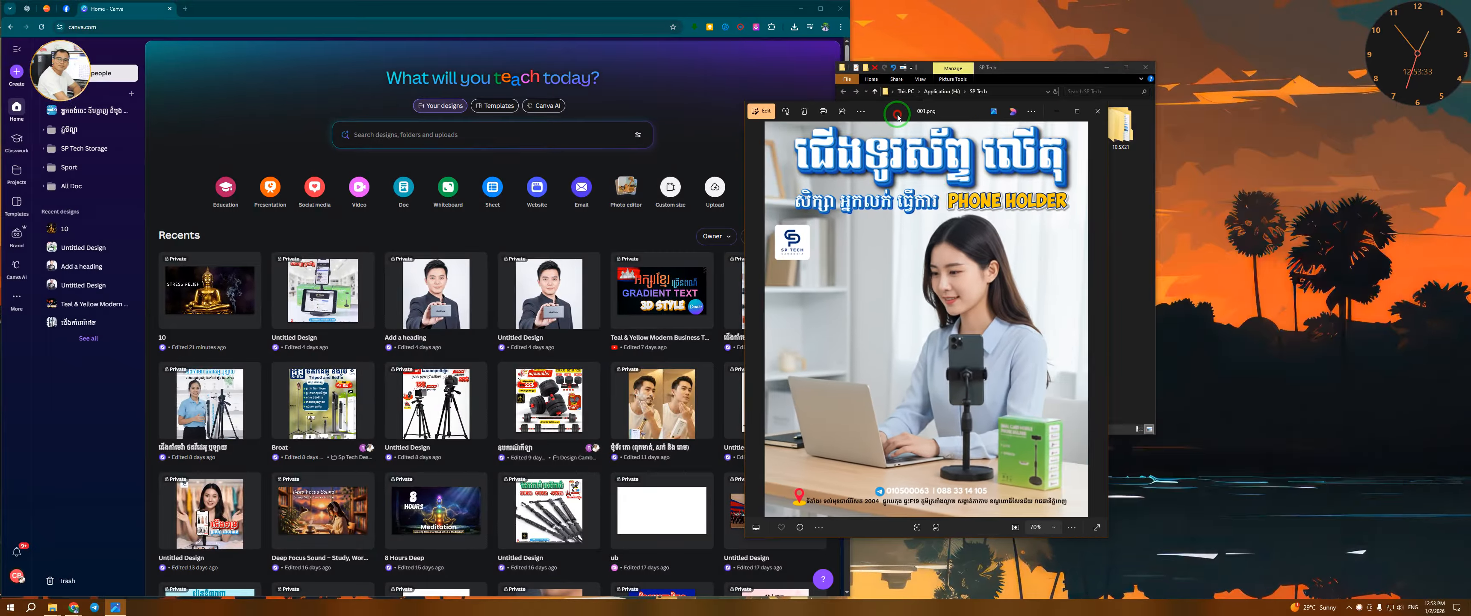
drag(898, 116, 712, 127)
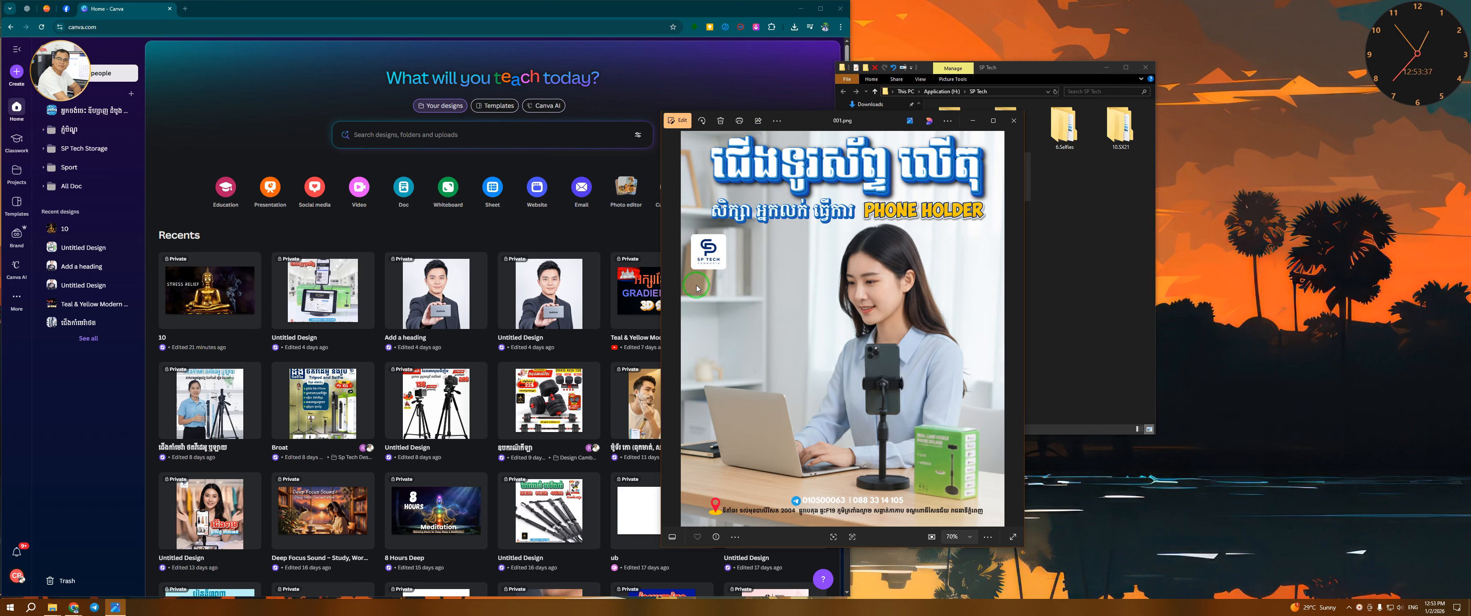
click(1006, 122)
click(768, 112)
click(819, 7)
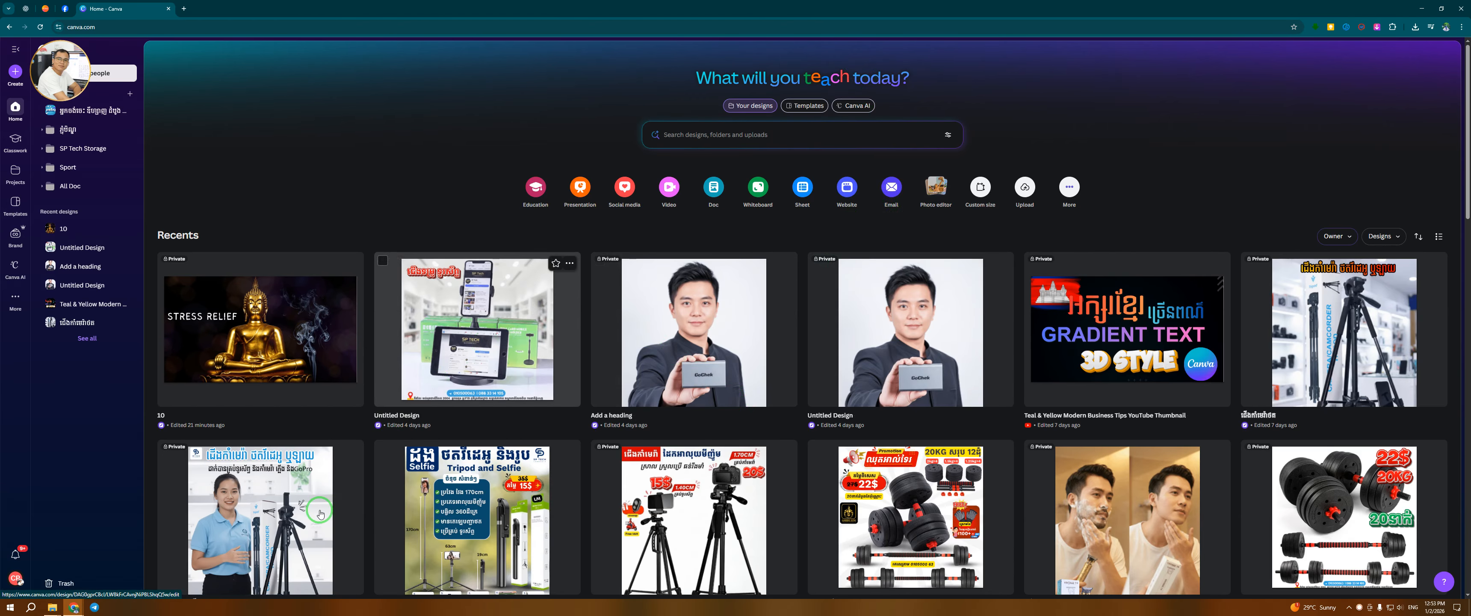
Upload the 001.png image from the SP Tech folder into Canva
click(74, 573)
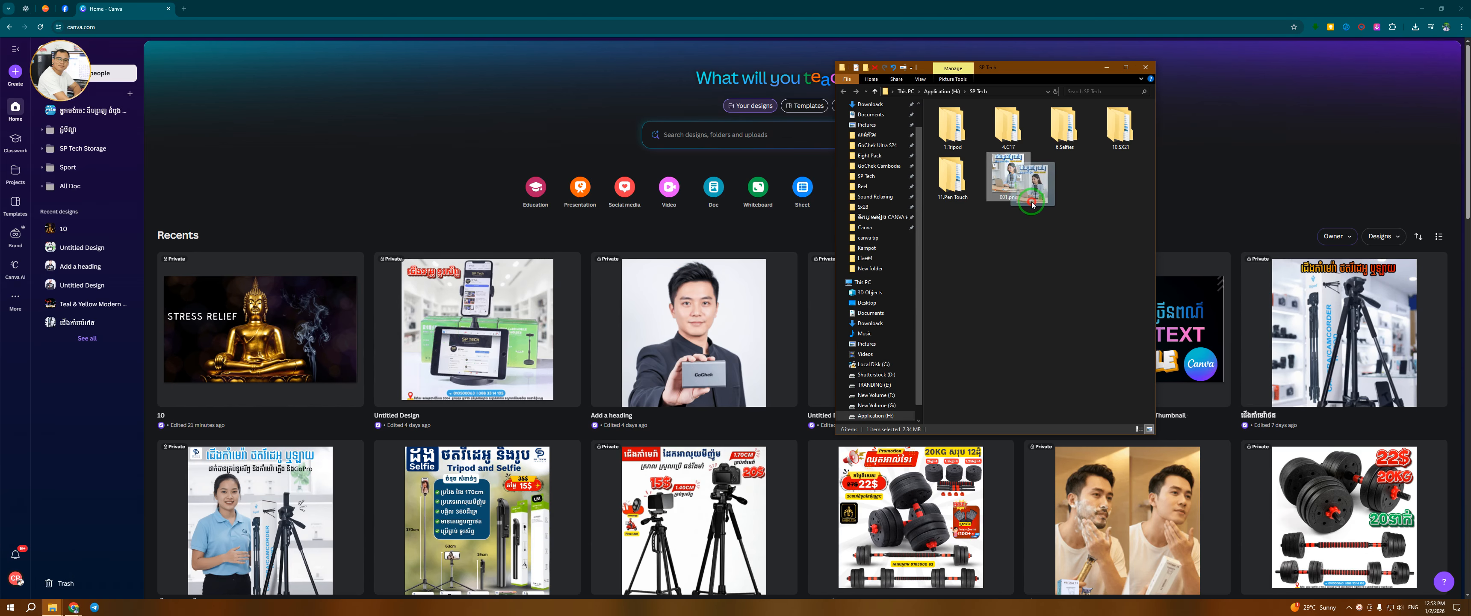
drag(1011, 178, 368, 346)
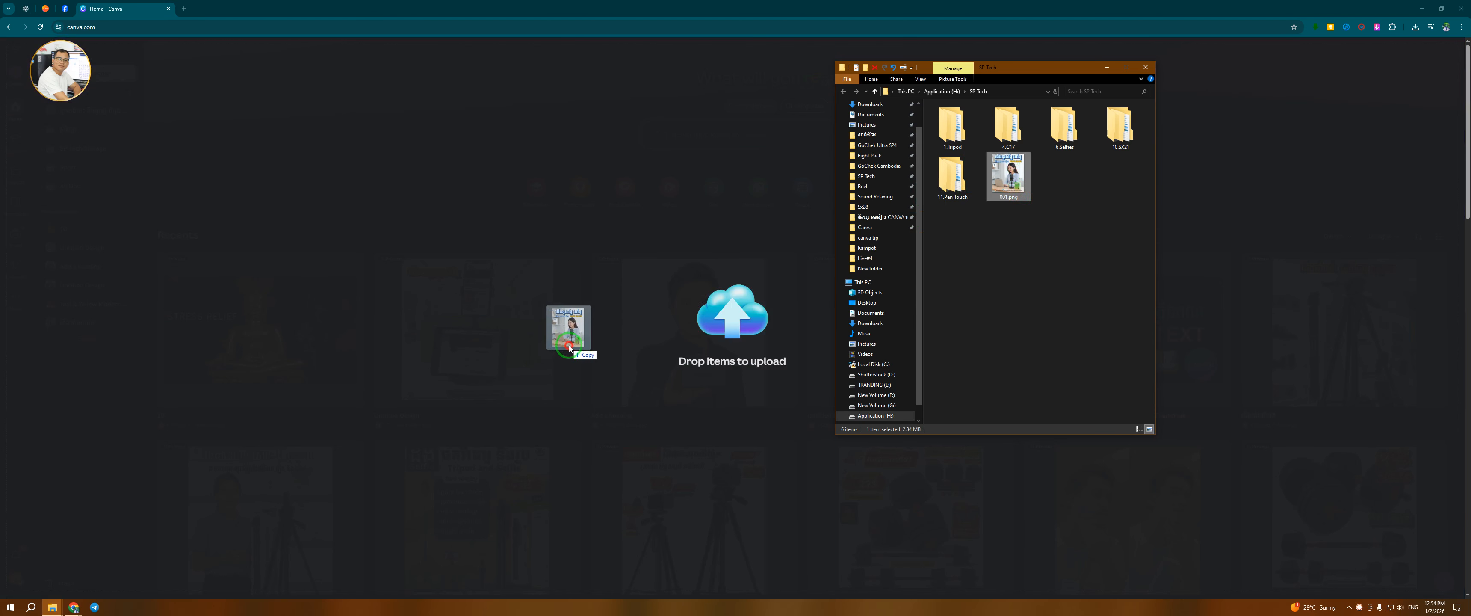
drag(569, 349, 568, 348)
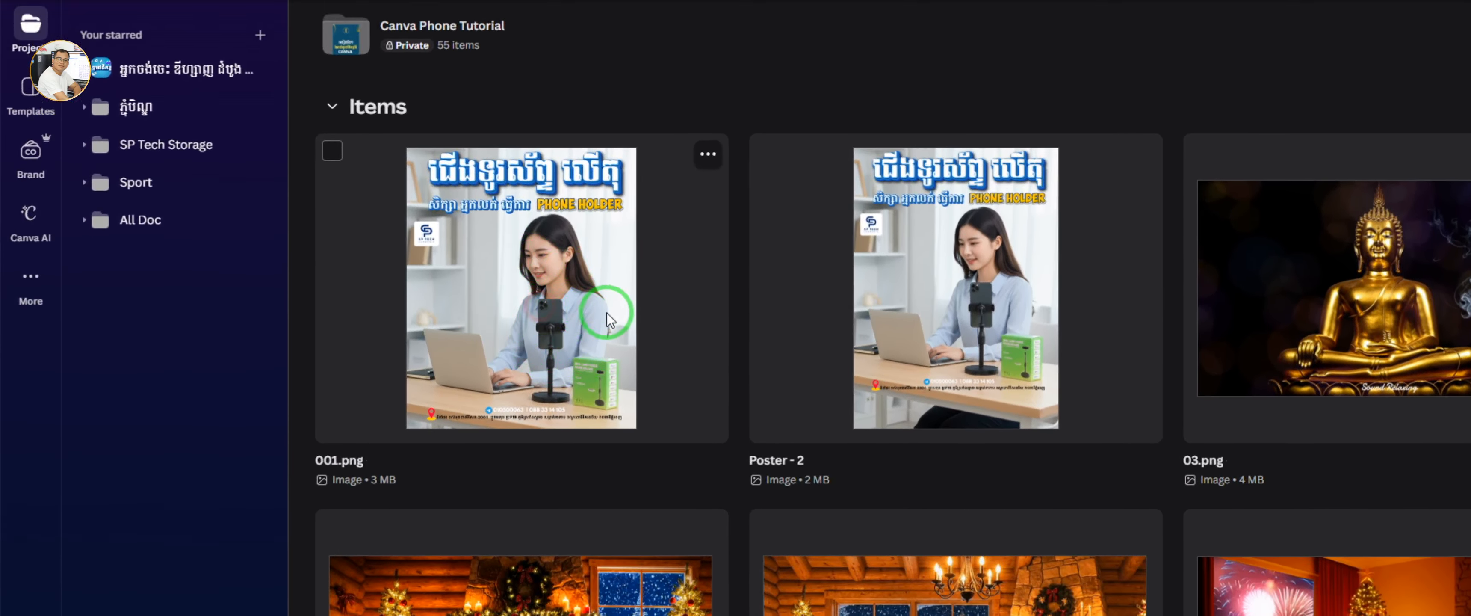
Open the uploaded 001.png image in the Canva editor
click(608, 308)
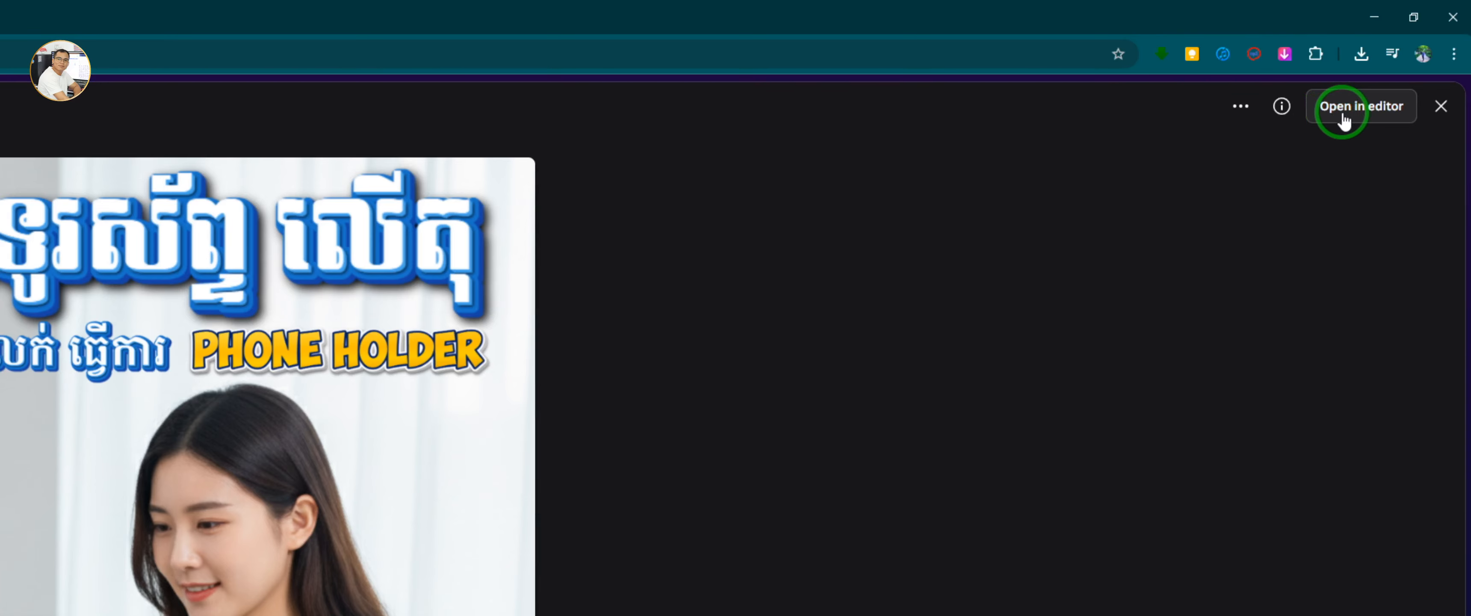
click(1382, 120)
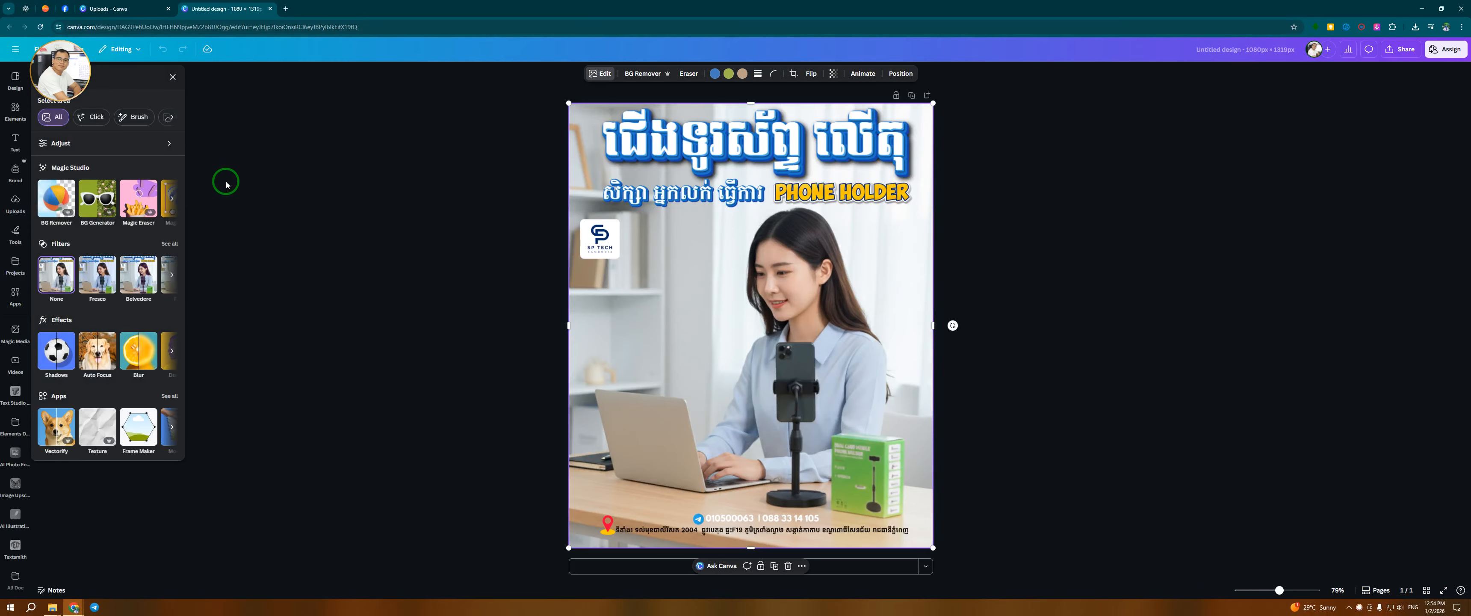
click(978, 199)
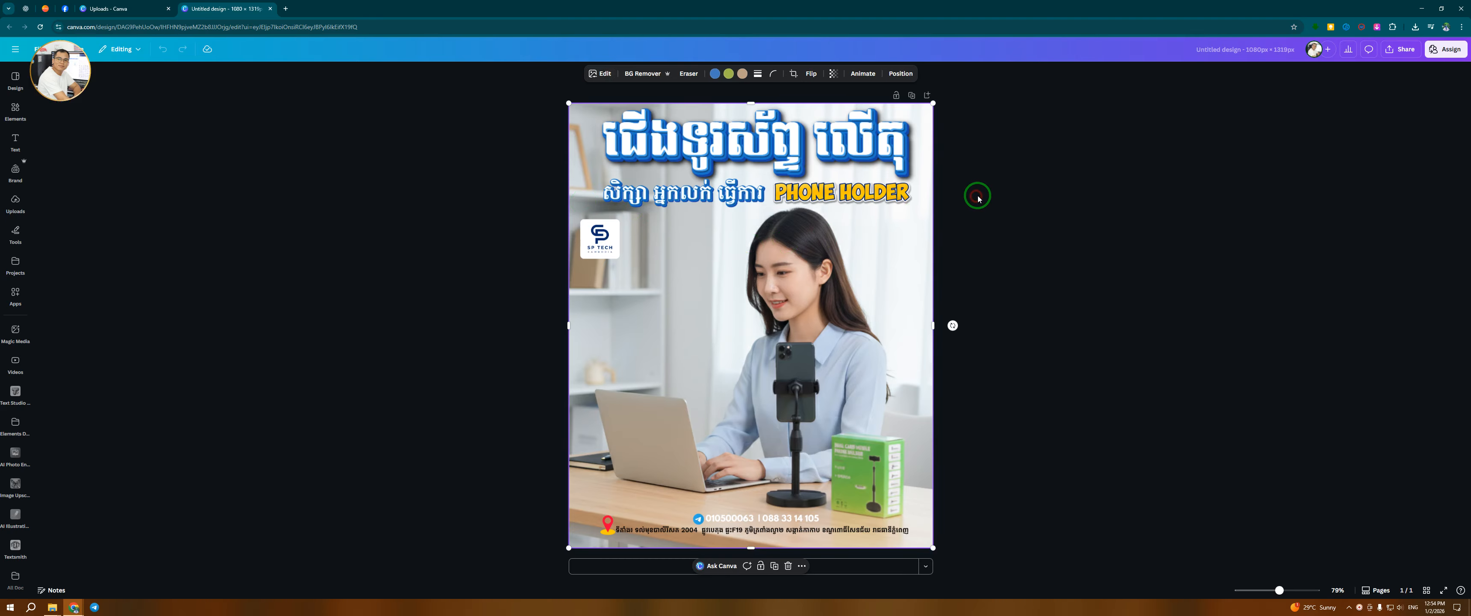
click(1014, 157)
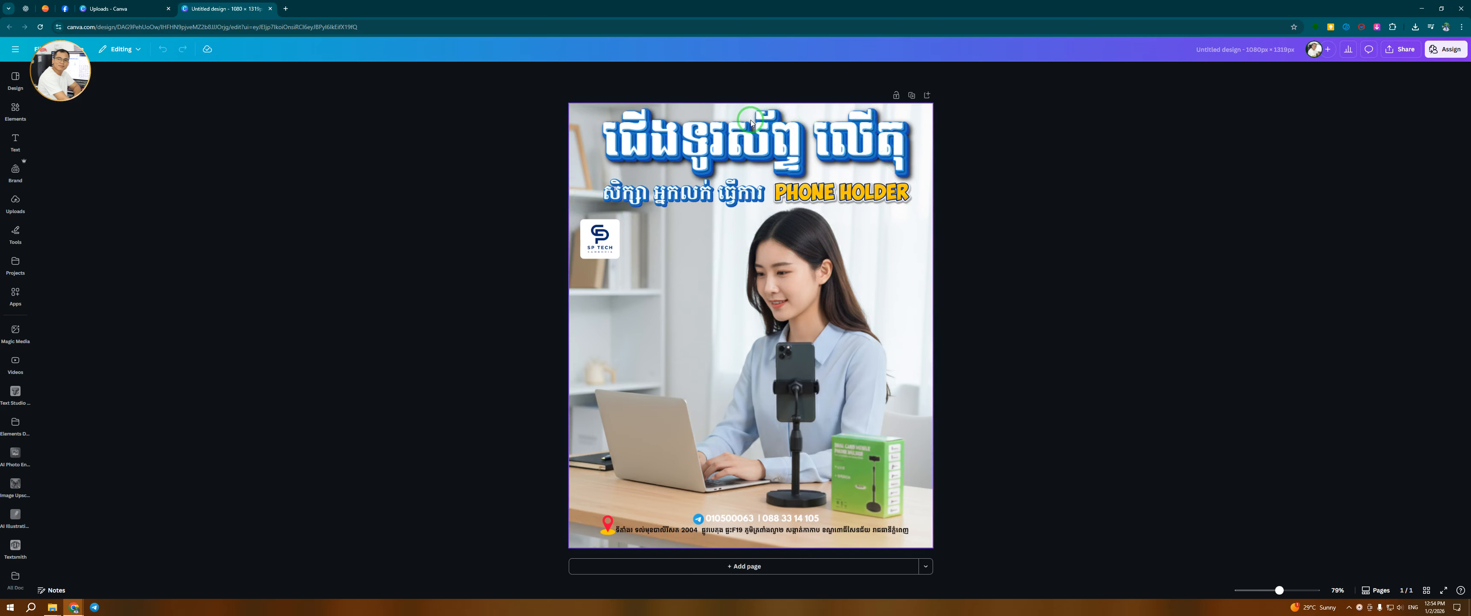
Select the poster image and open the Magic Eraser tool from its edit options
scroll(854, 135, up, 3)
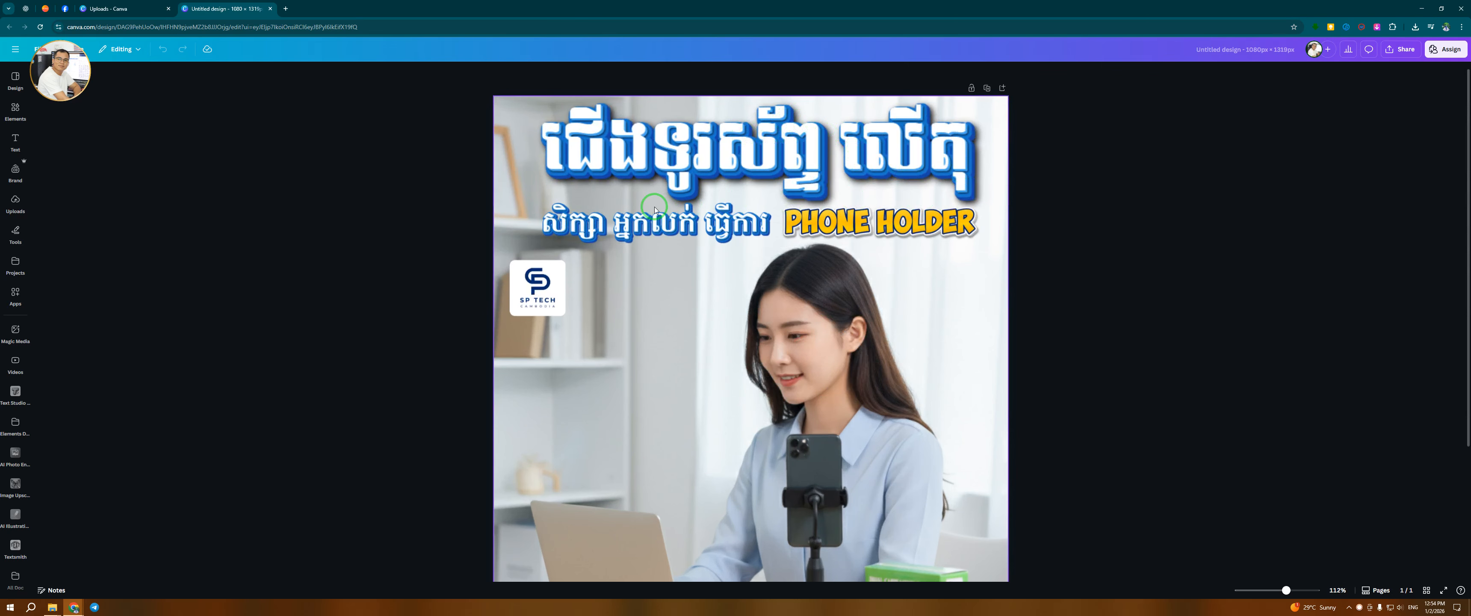
scroll(701, 228, down, 3)
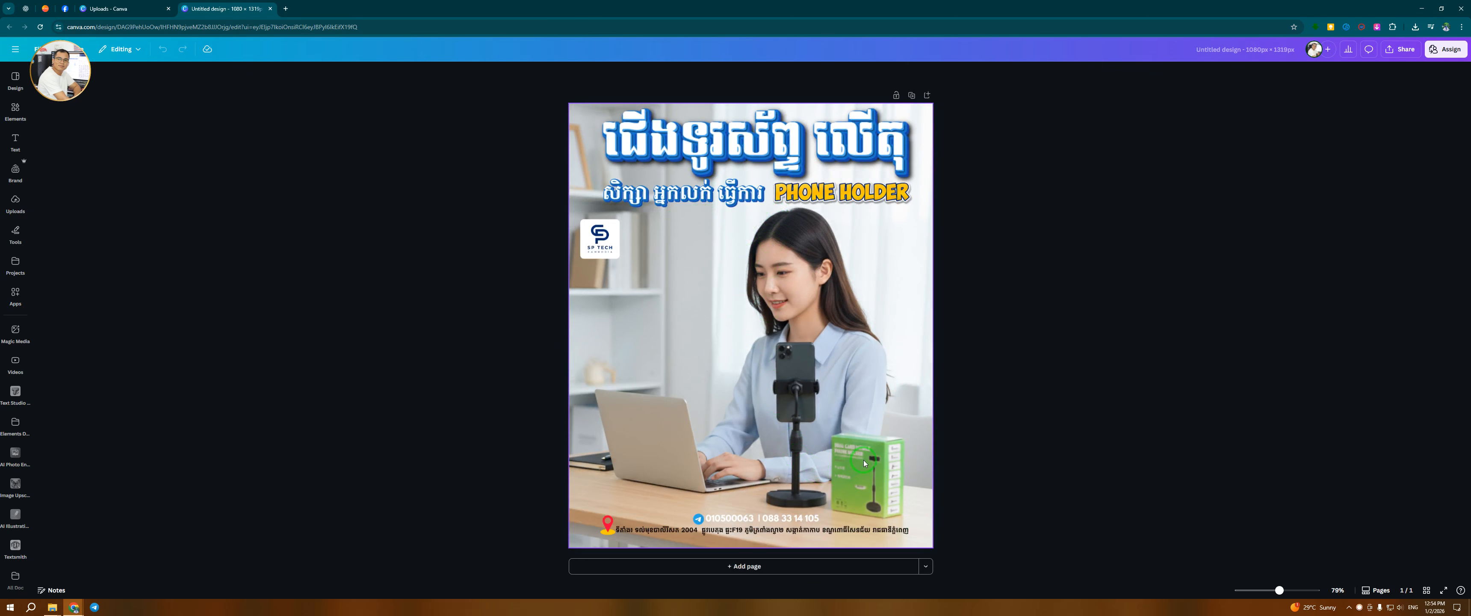
scroll(762, 162, up, 1)
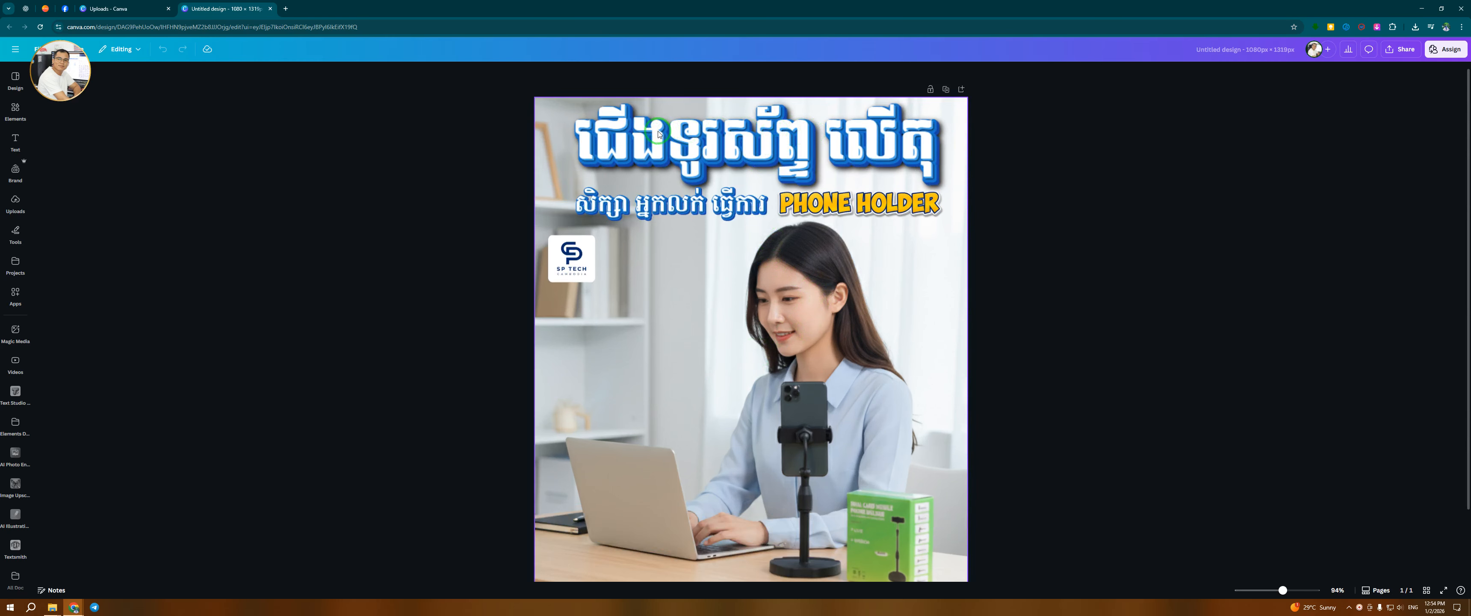
click(825, 321)
mouse_move(895, 140)
mouse_down()
mouse_move(934, 142)
mouse_move(897, 139)
mouse_up()
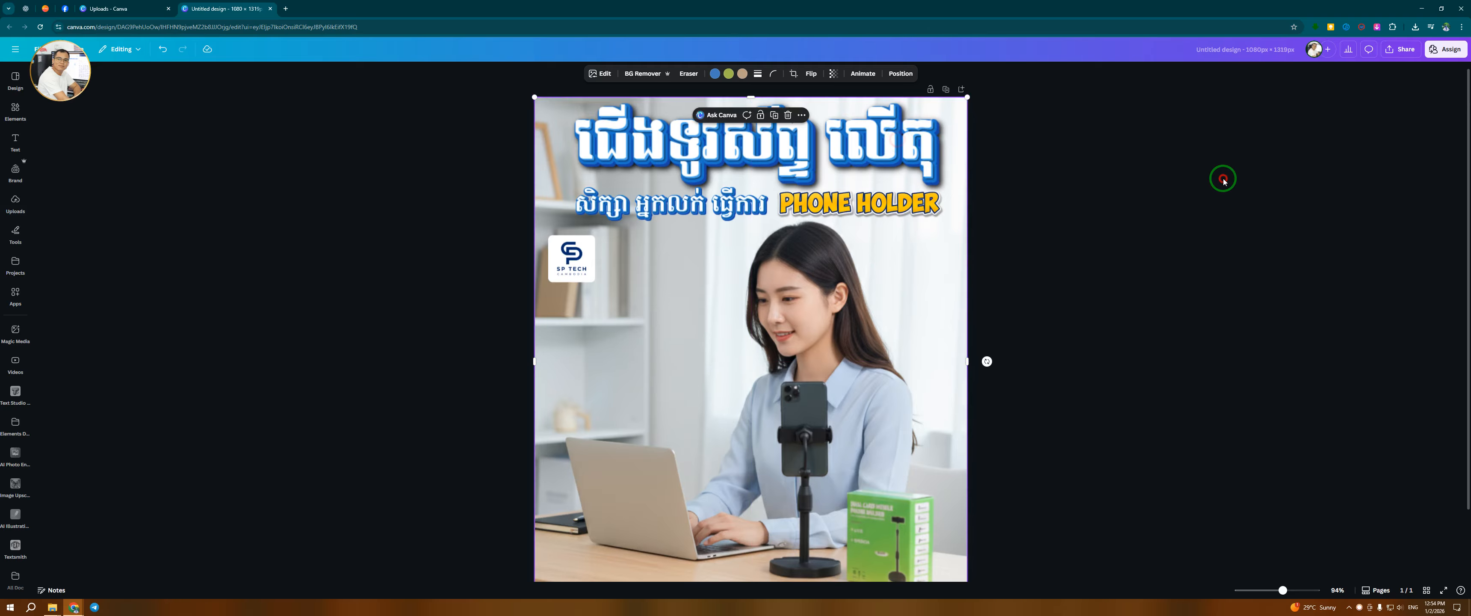
click(1223, 181)
click(851, 176)
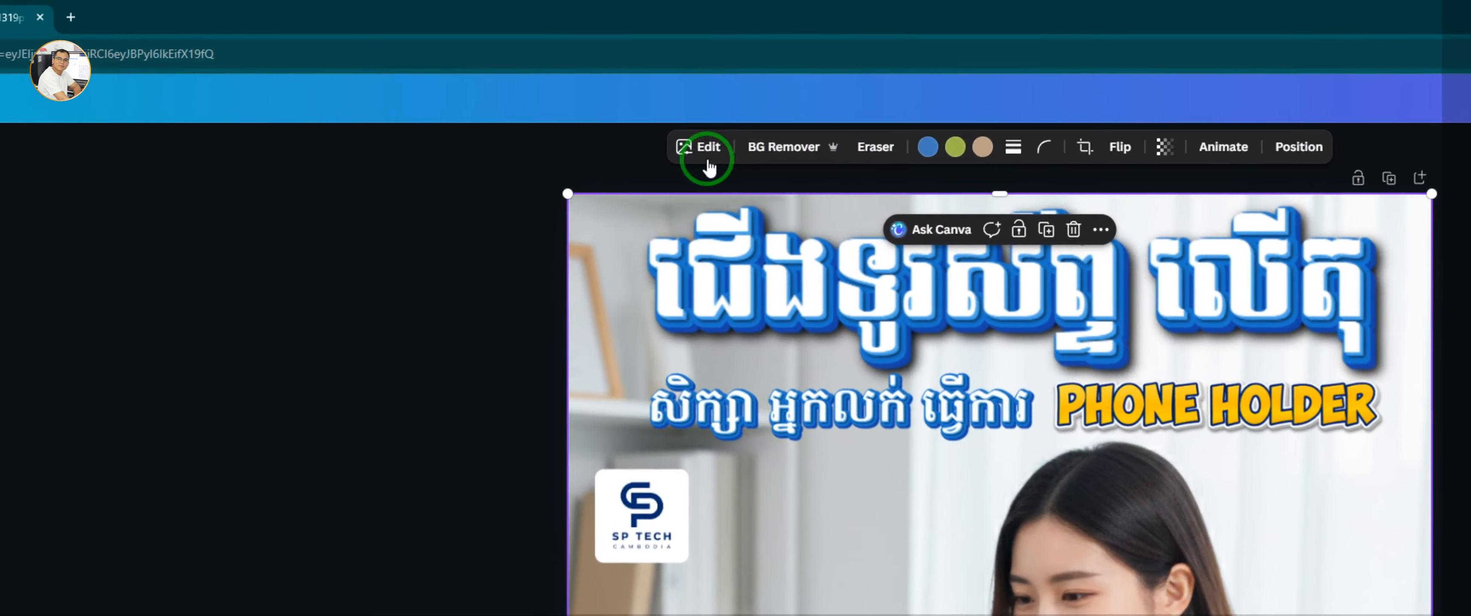
click(603, 78)
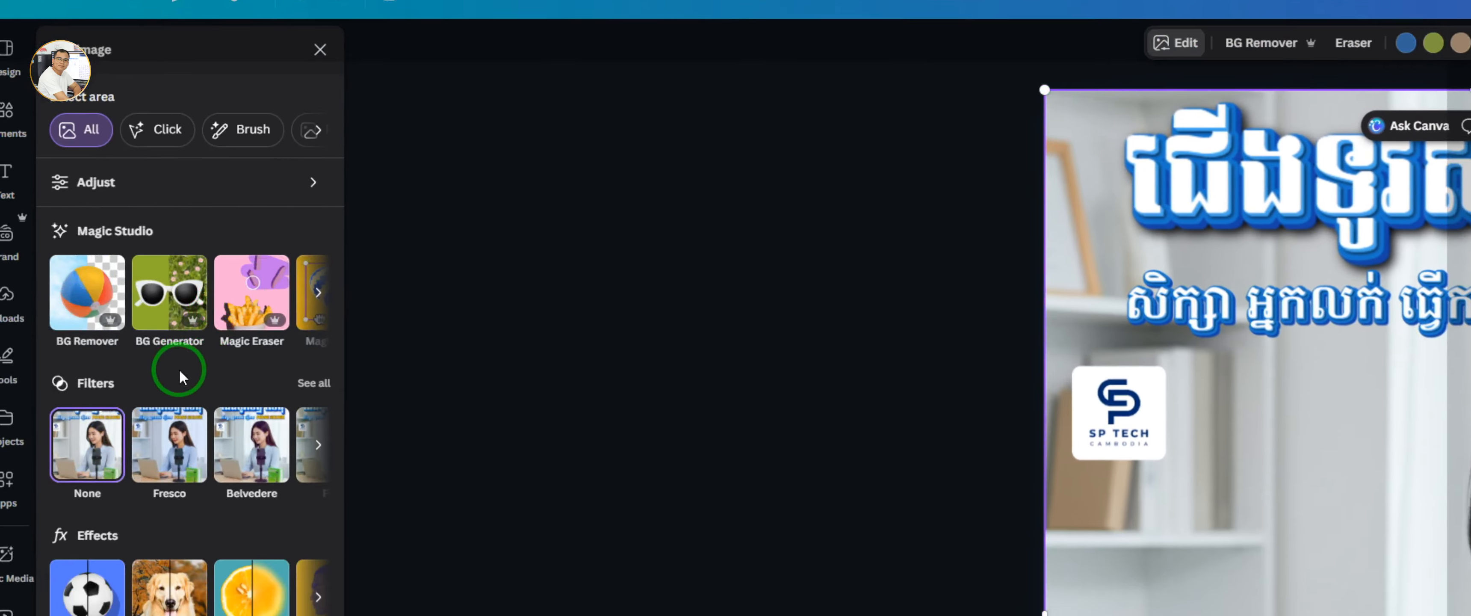
click(252, 306)
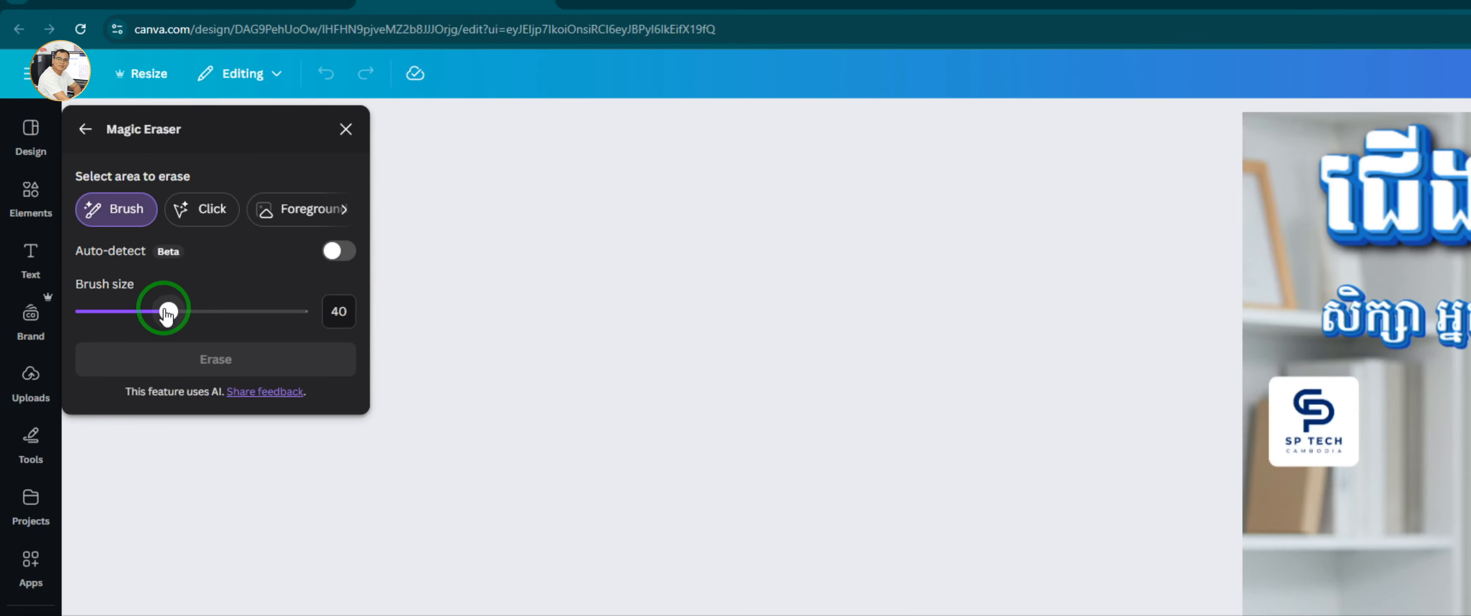
click(168, 312)
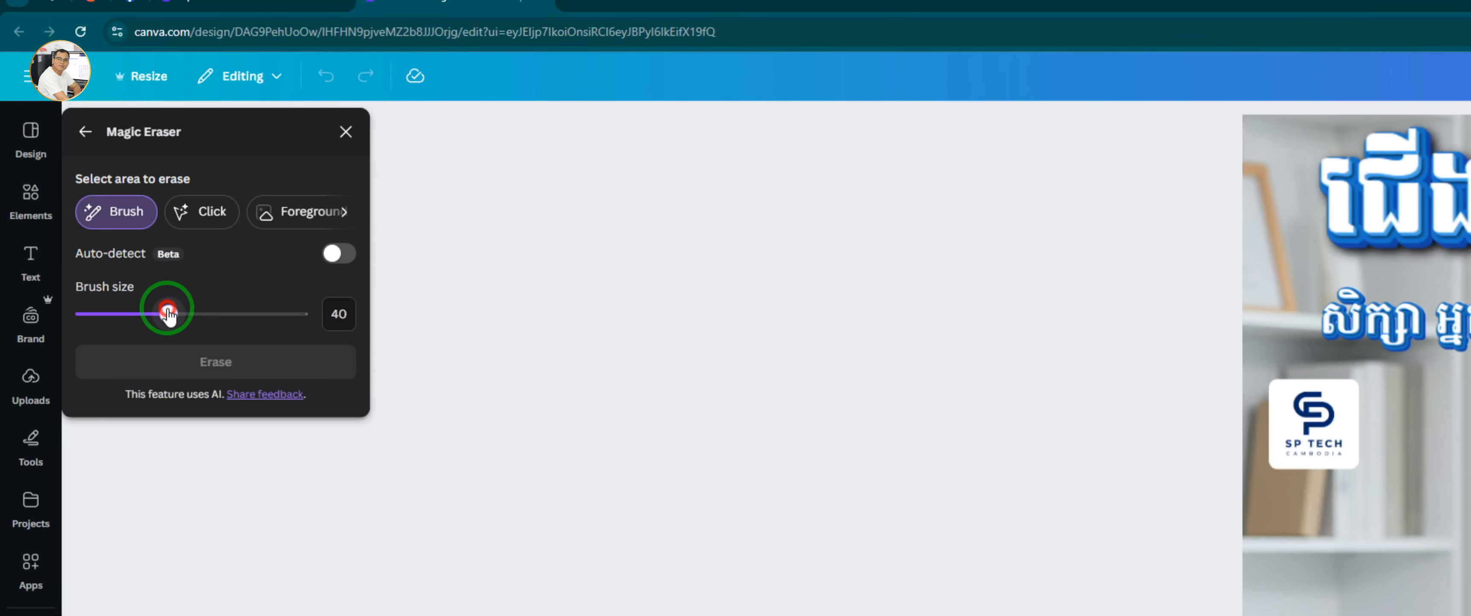
drag(135, 314, 131, 314)
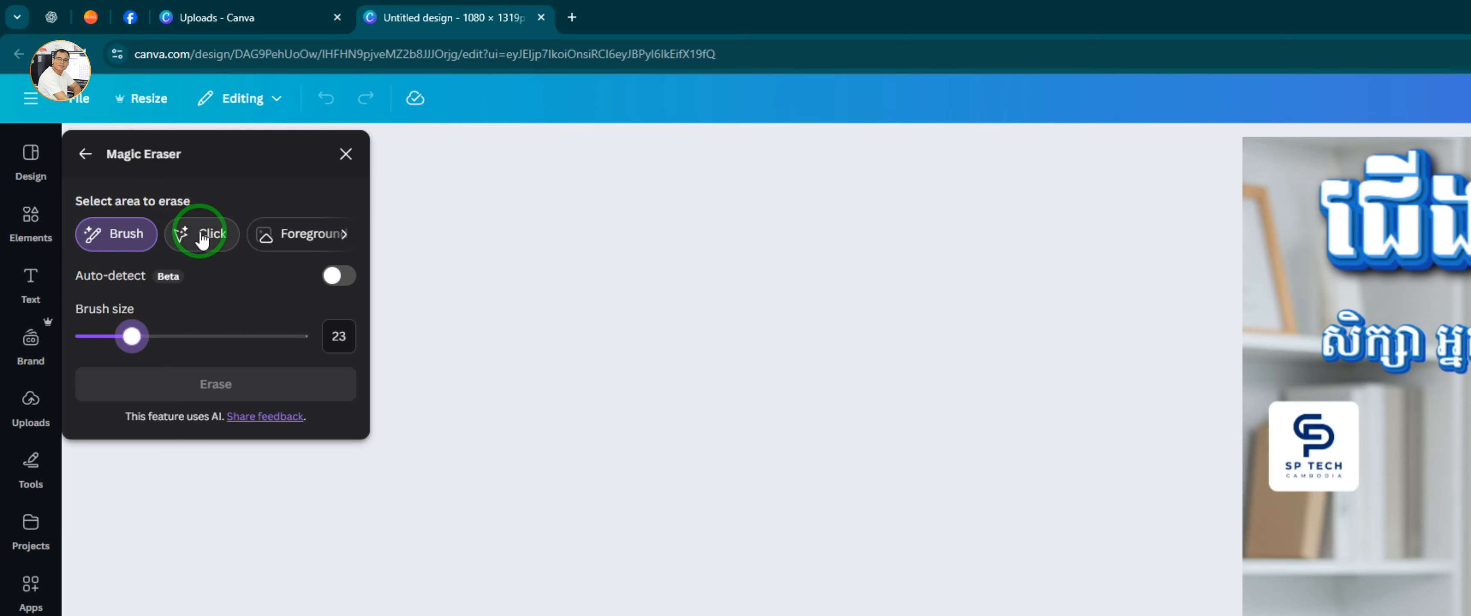
click(345, 234)
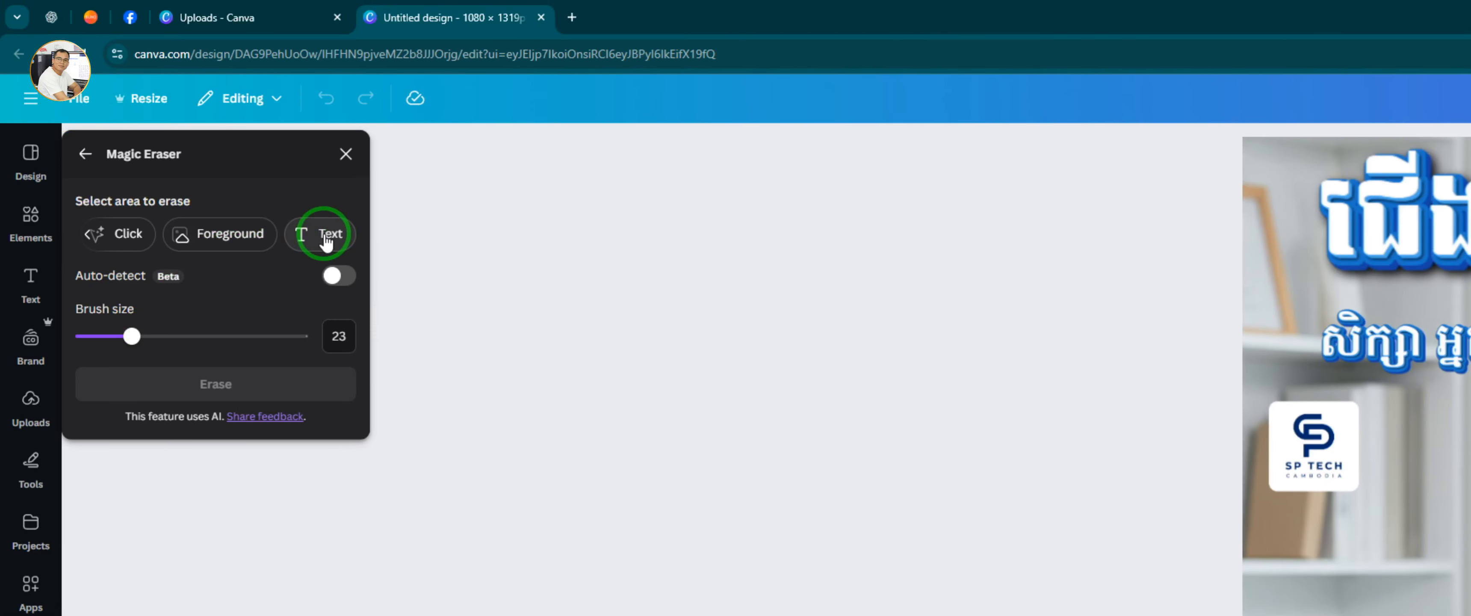
click(325, 242)
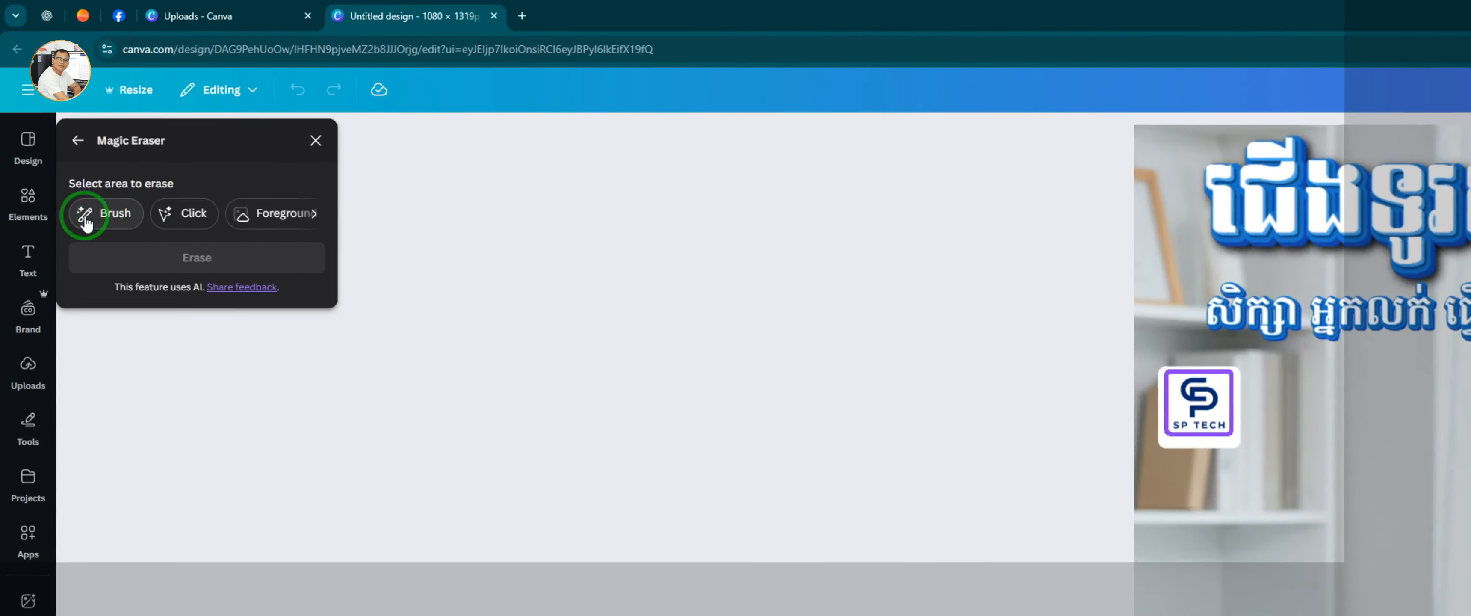
click(57, 117)
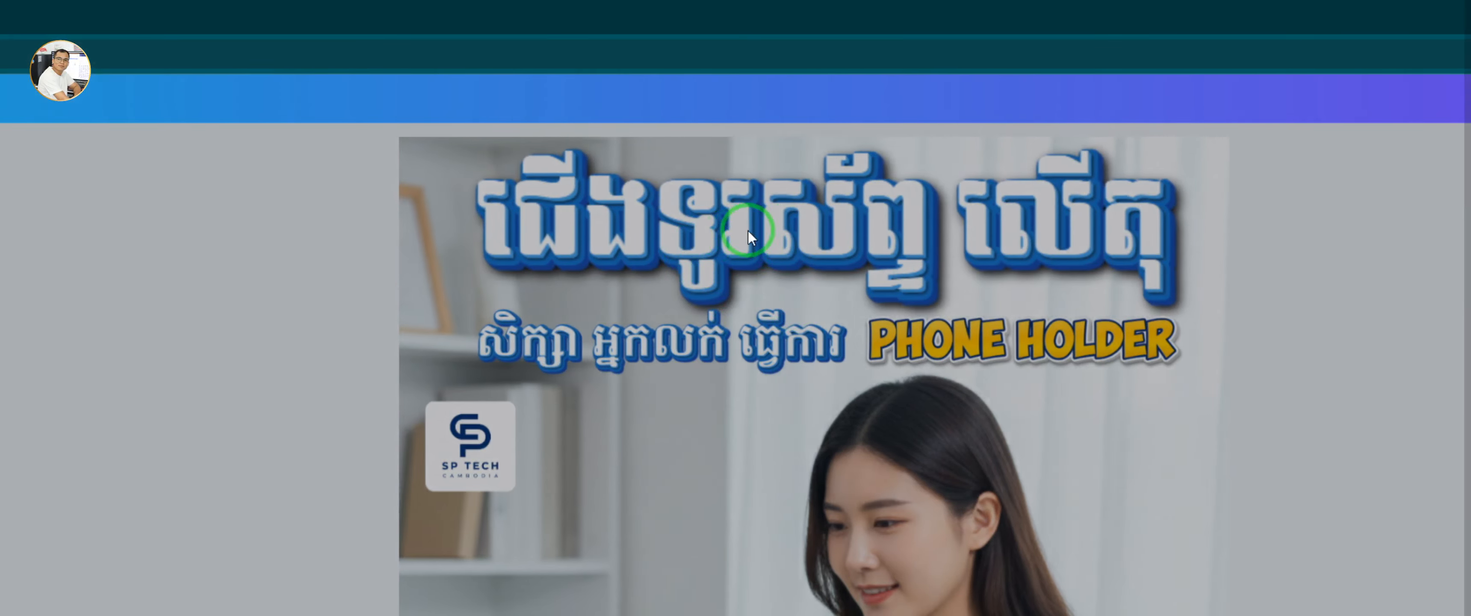
click(748, 235)
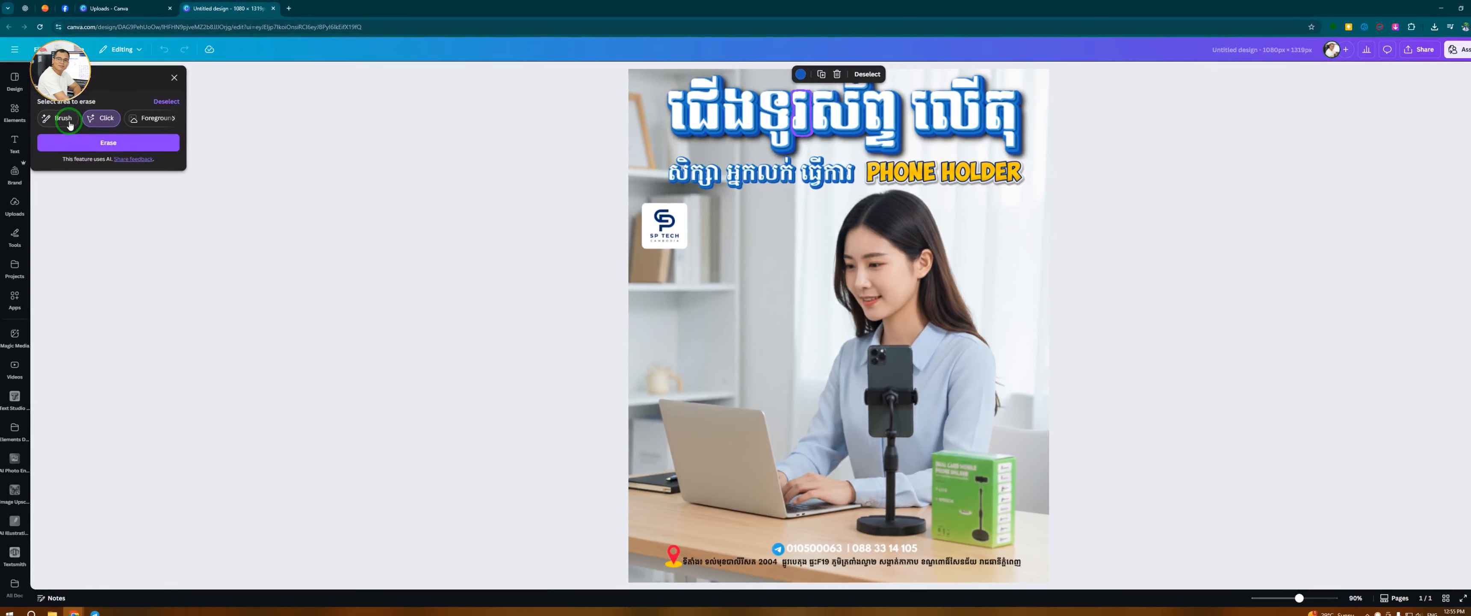
click(59, 120)
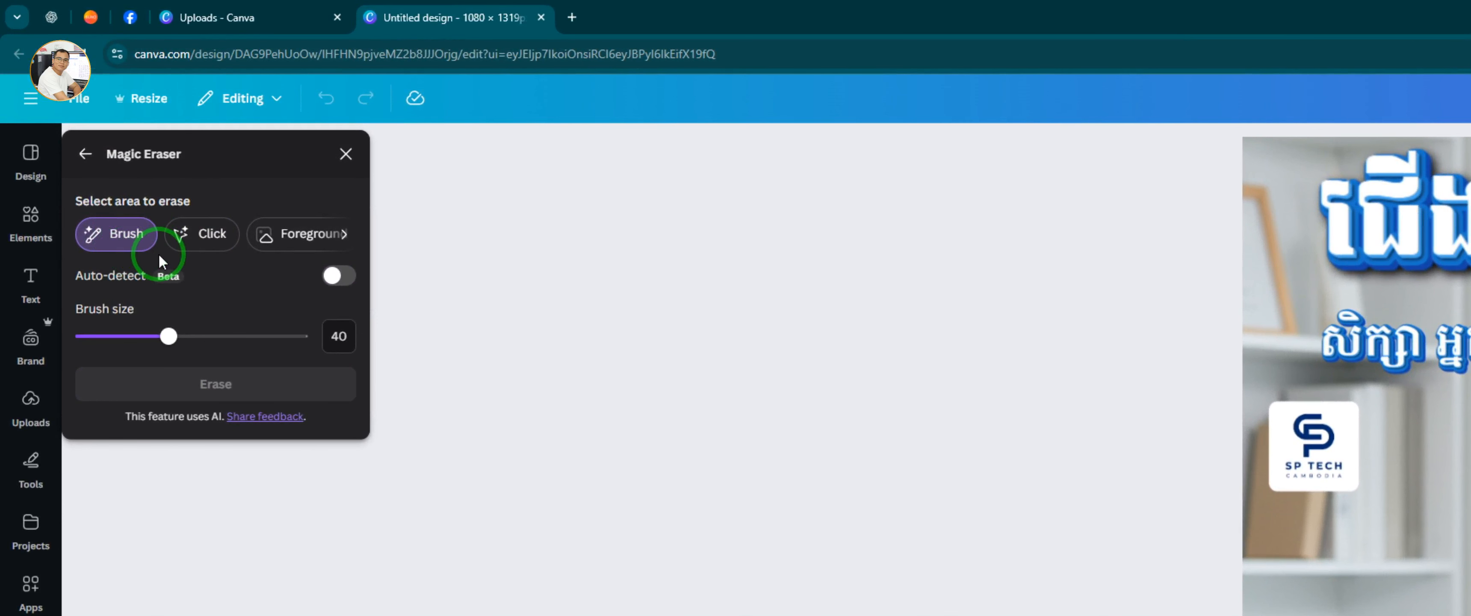
Set the Magic Eraser brush size to 19, paint over the logo, Khmer title and PHONE HOLDER subtitle, and erase them
drag(167, 299, 124, 311)
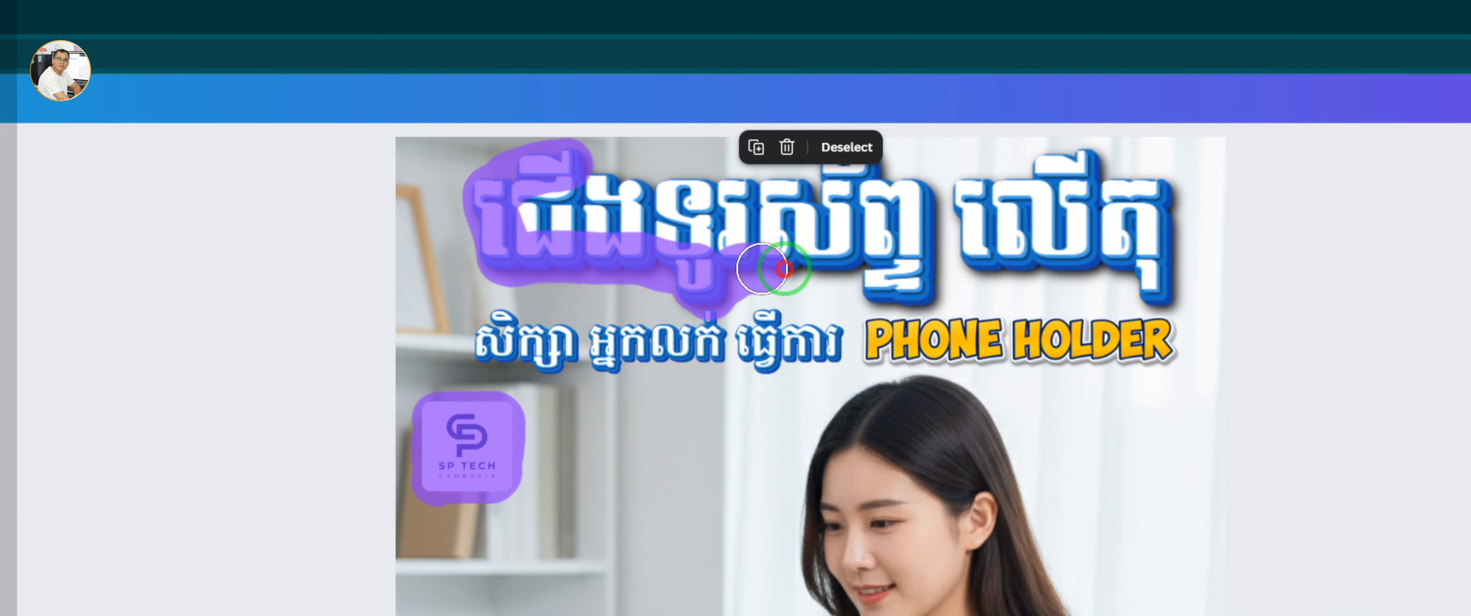
mouse_move(785, 269)
mouse_down()
mouse_move(885, 257)
mouse_move(903, 289)
mouse_move(1138, 266)
mouse_up()
mouse_move(841, 266)
mouse_down()
mouse_move(872, 279)
mouse_move(863, 168)
mouse_move(808, 160)
mouse_move(887, 194)
mouse_up()
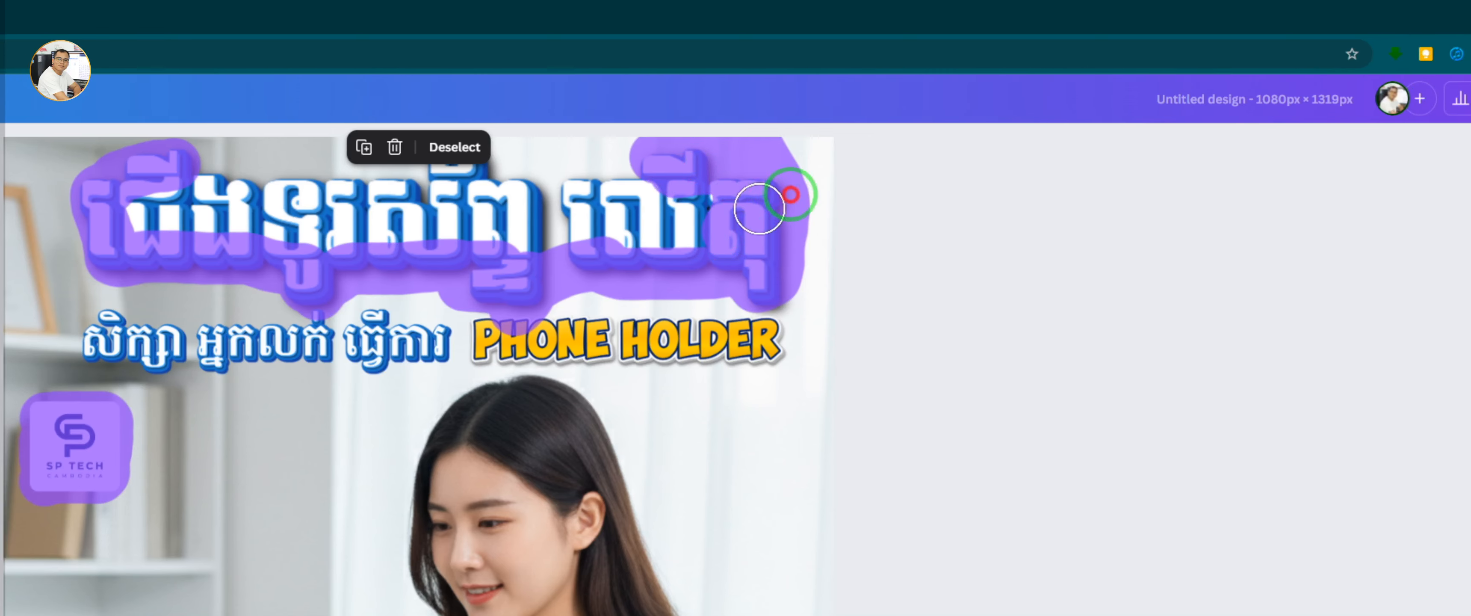
mouse_move(791, 195)
mouse_down()
mouse_move(667, 240)
mouse_move(690, 158)
mouse_move(723, 154)
mouse_move(721, 173)
mouse_move(684, 195)
mouse_up()
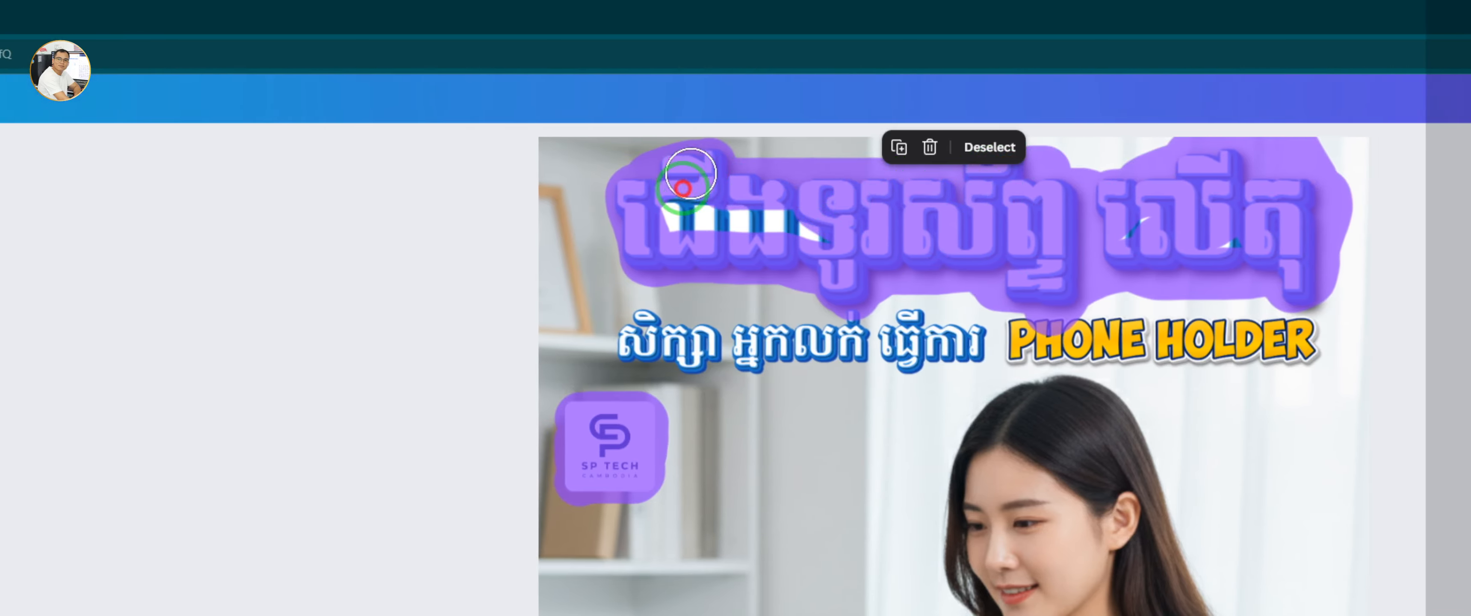
mouse_move(712, 218)
mouse_down()
mouse_move(1238, 262)
mouse_move(1218, 242)
mouse_up()
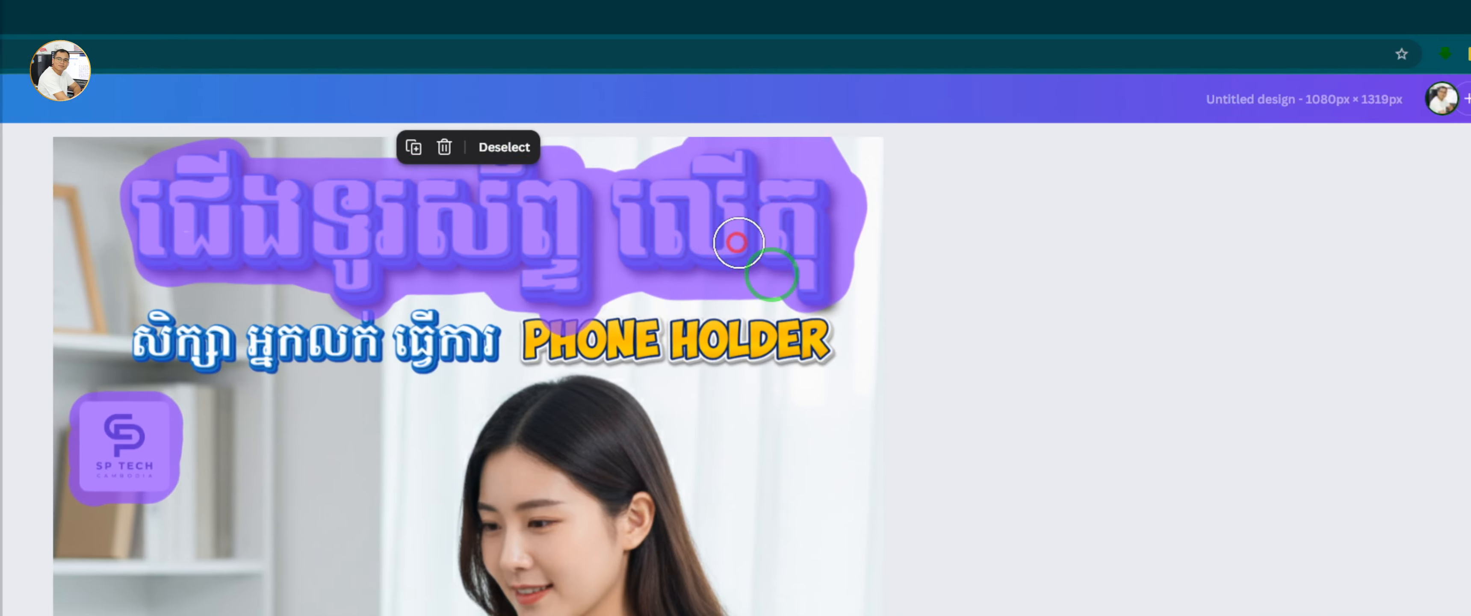
mouse_move(747, 304)
mouse_down()
mouse_move(574, 303)
mouse_move(729, 307)
mouse_move(686, 297)
mouse_move(784, 288)
mouse_move(792, 307)
mouse_move(753, 326)
mouse_move(705, 320)
mouse_up()
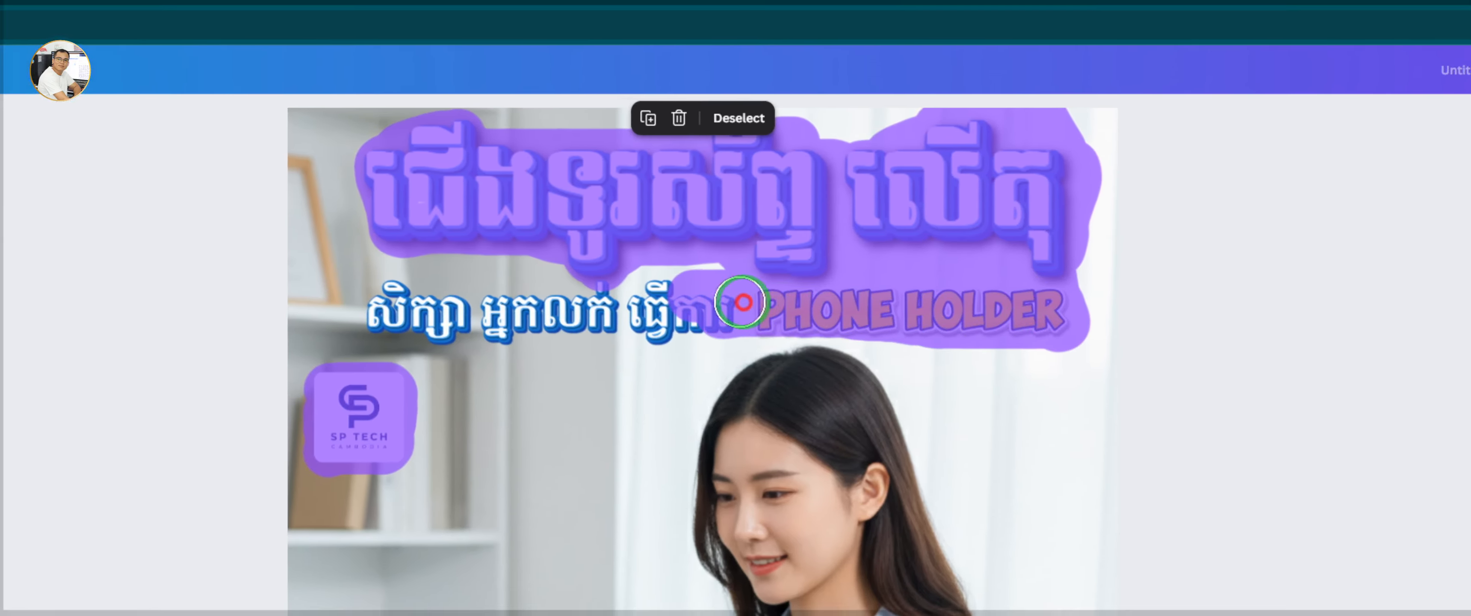
mouse_move(742, 302)
mouse_down()
mouse_move(651, 316)
mouse_move(662, 288)
mouse_move(609, 301)
mouse_up()
mouse_move(678, 325)
mouse_down()
mouse_move(565, 341)
mouse_move(577, 343)
mouse_move(446, 335)
mouse_up()
drag(708, 301, 790, 302)
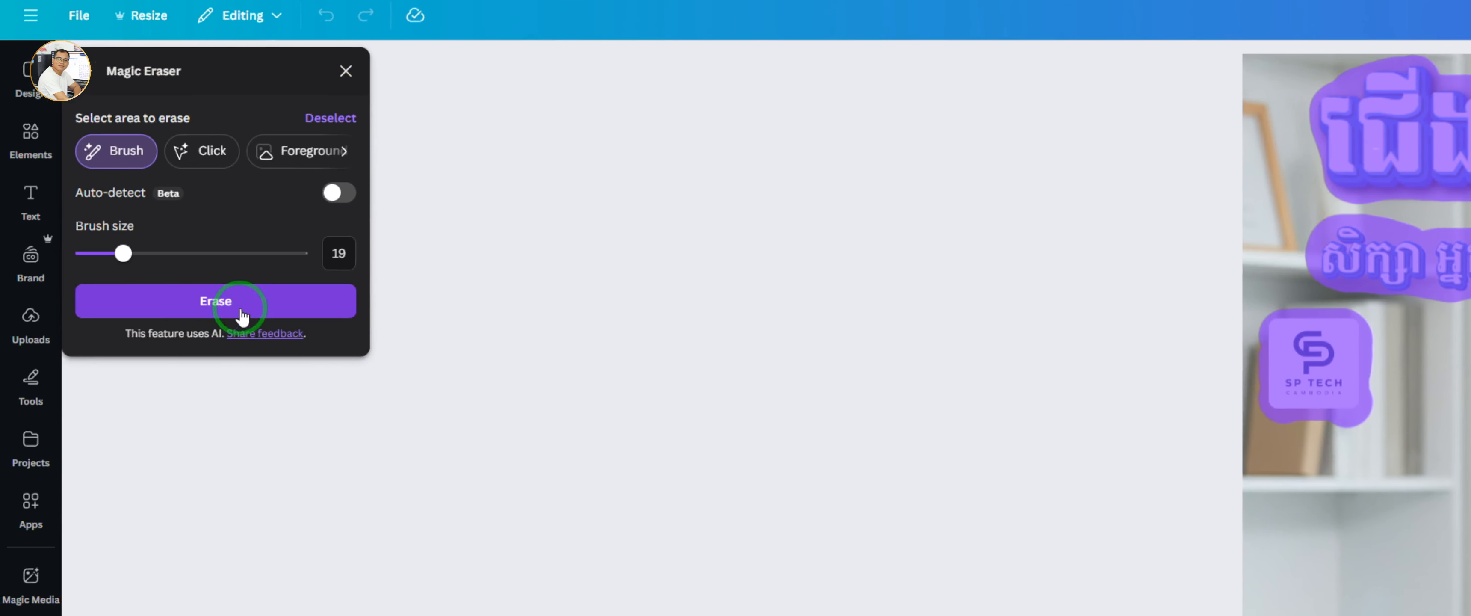
click(241, 312)
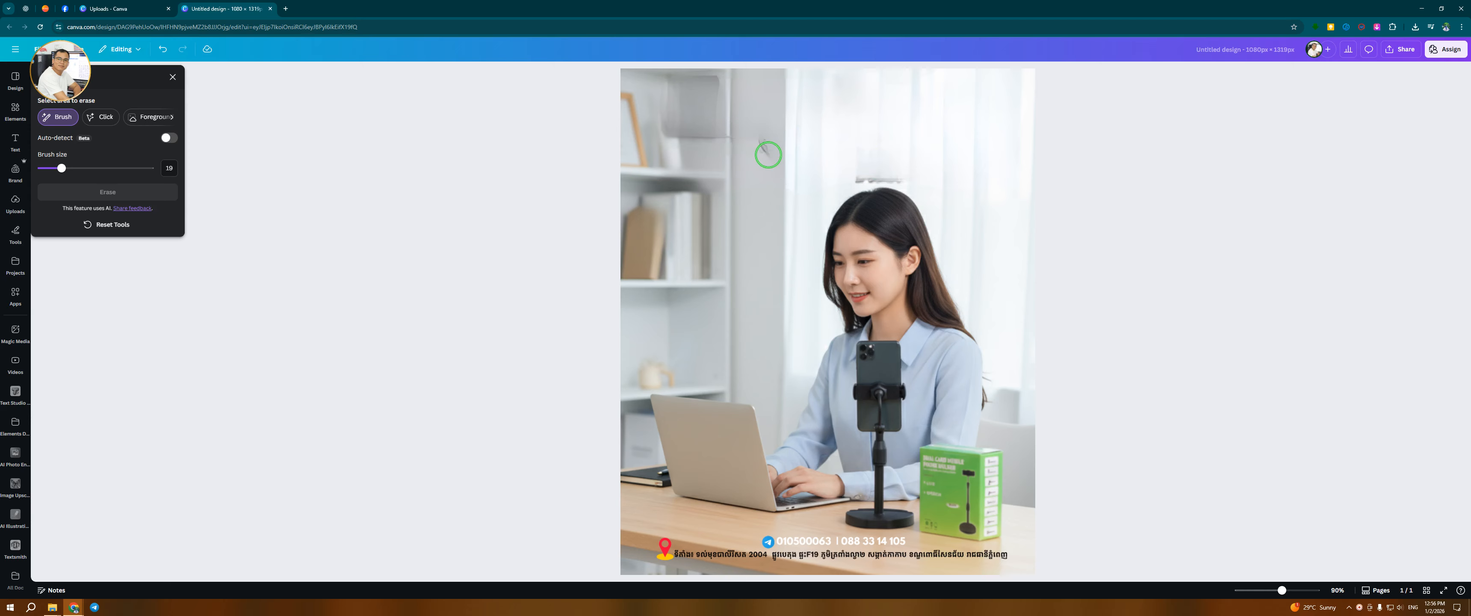
Zoom in and inspect the poster where the logo and title text were erased
mouse_move(764, 143)
mouse_down()
mouse_move(764, 155)
mouse_move(753, 137)
mouse_move(665, 130)
mouse_move(674, 94)
mouse_move(711, 129)
mouse_move(711, 74)
mouse_move(651, 83)
mouse_move(673, 93)
mouse_up()
mouse_move(895, 170)
mouse_down()
mouse_move(860, 172)
mouse_move(914, 172)
mouse_up()
click(148, 194)
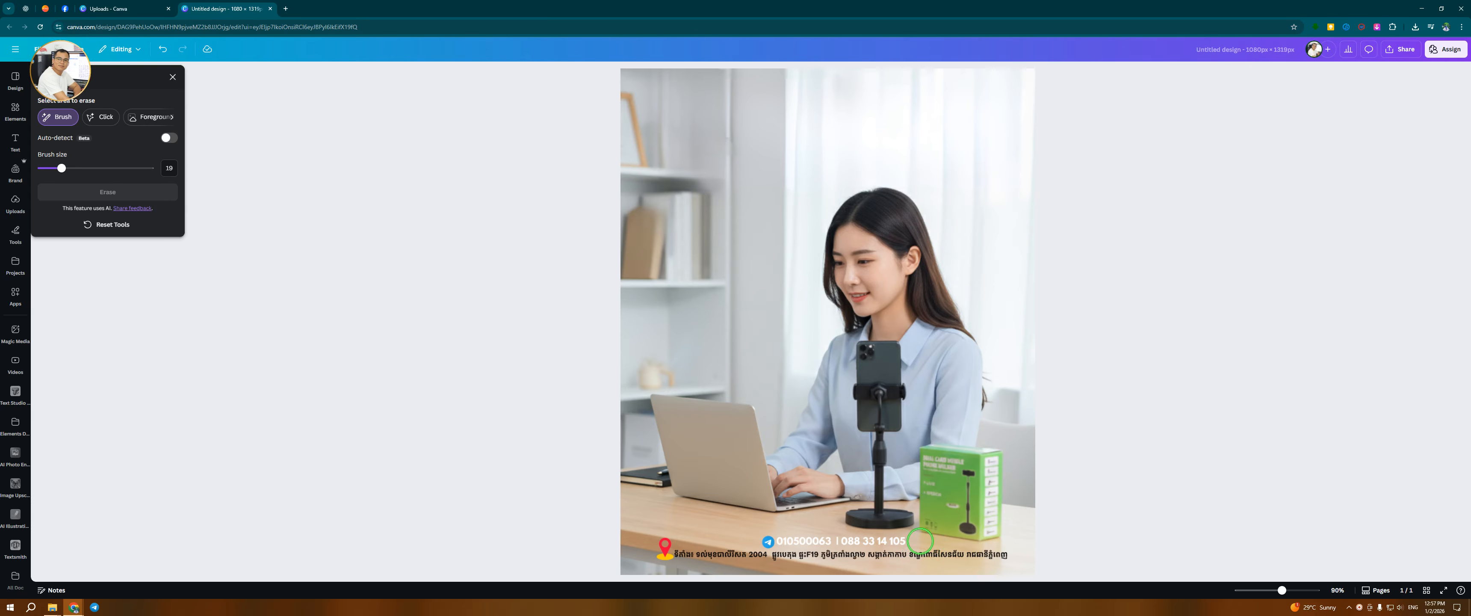
scroll(920, 540, up, 5)
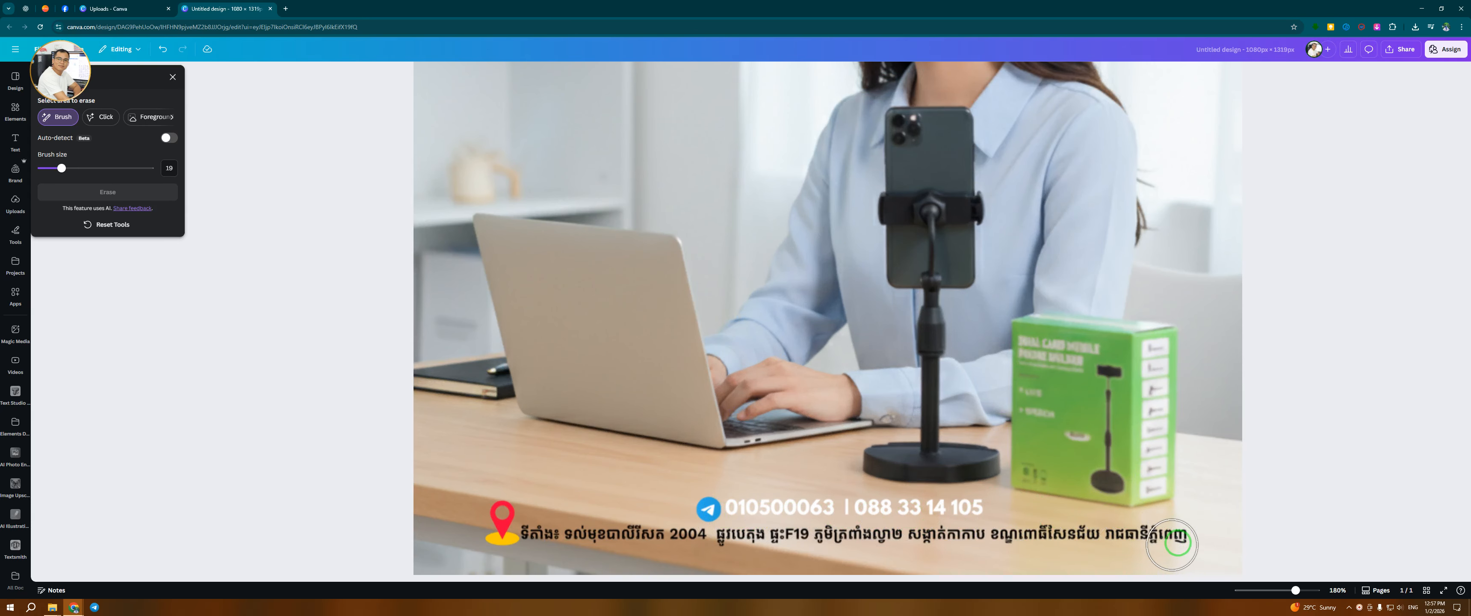
scroll(918, 458, down, 6)
scroll(822, 245, up, 3)
scroll(845, 228, down, 2)
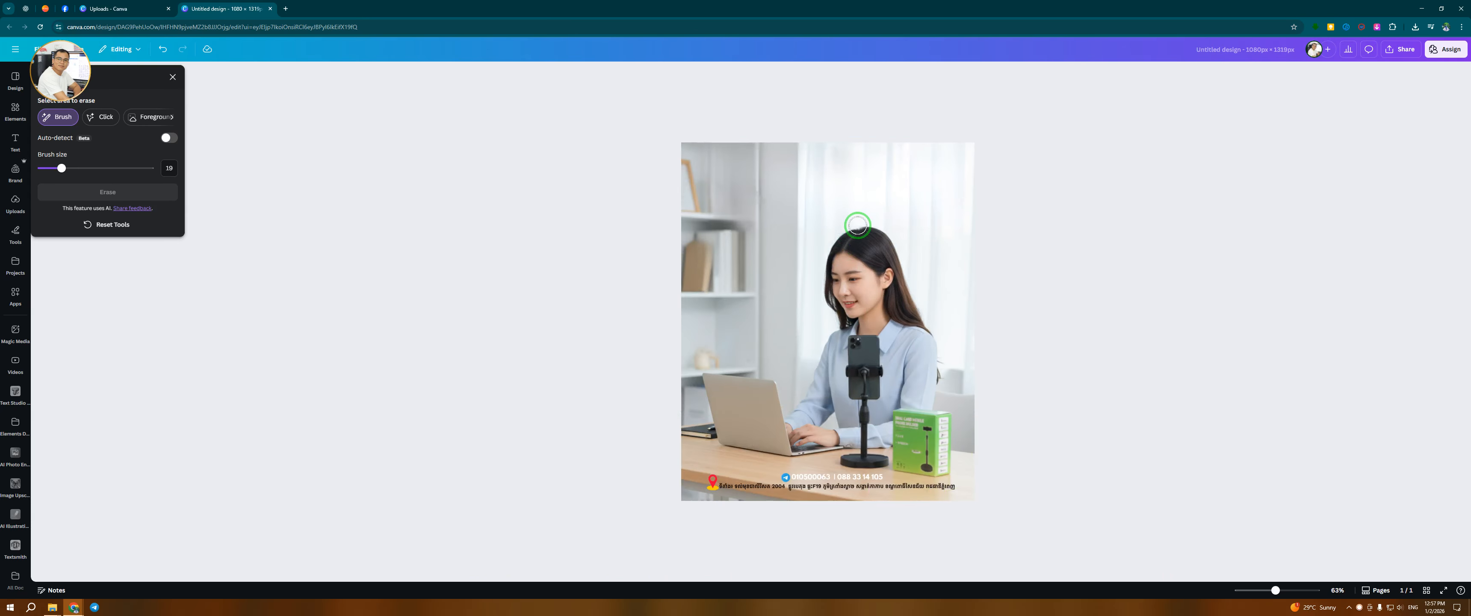
click(40, 76)
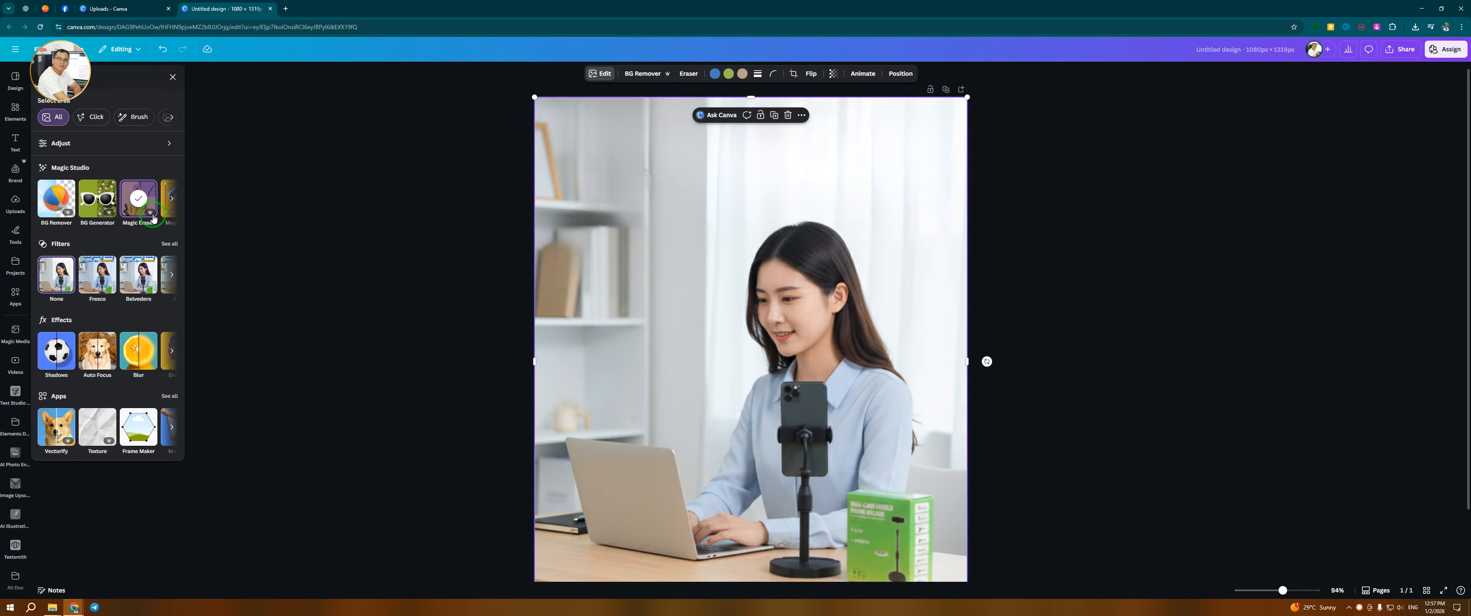
scroll(446, 356, down, 2)
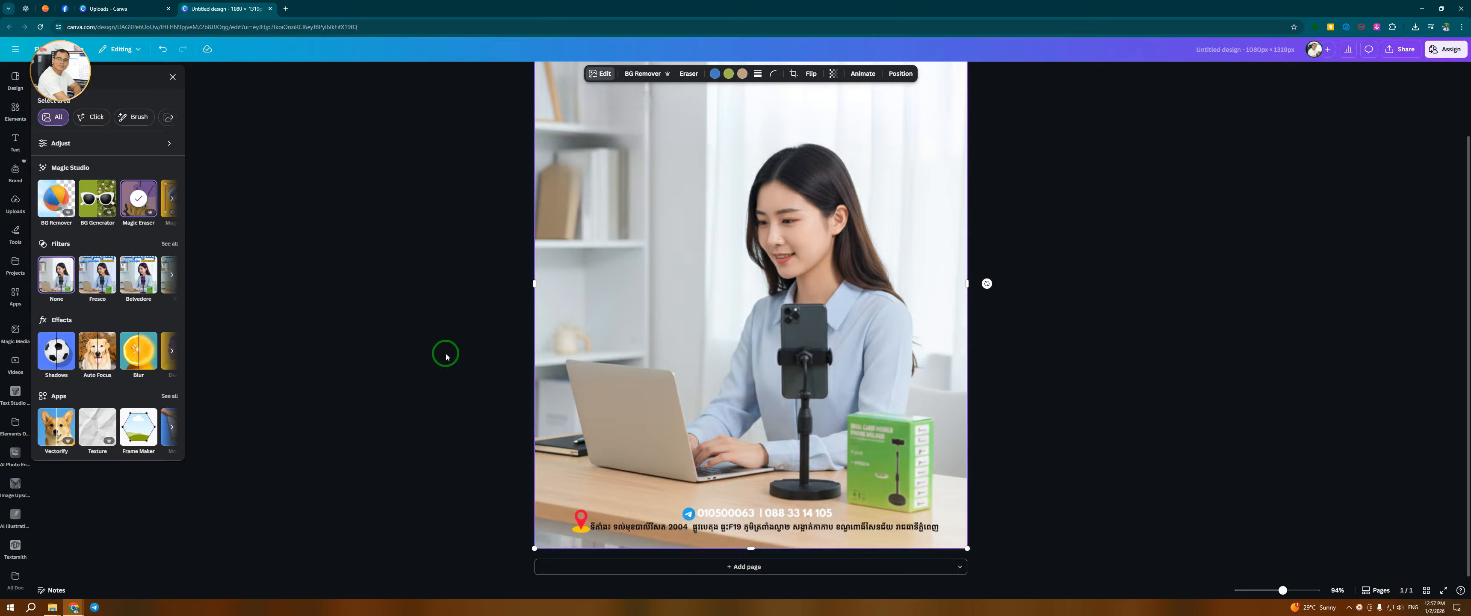
scroll(832, 521, up, 3)
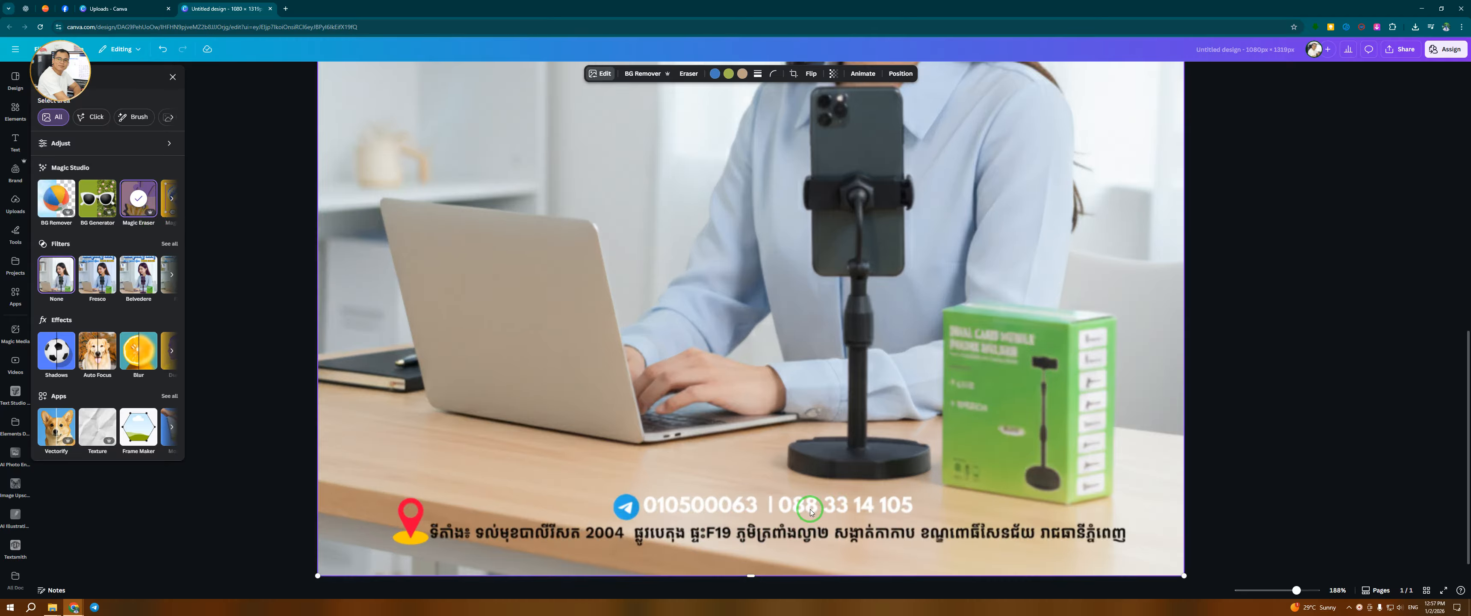
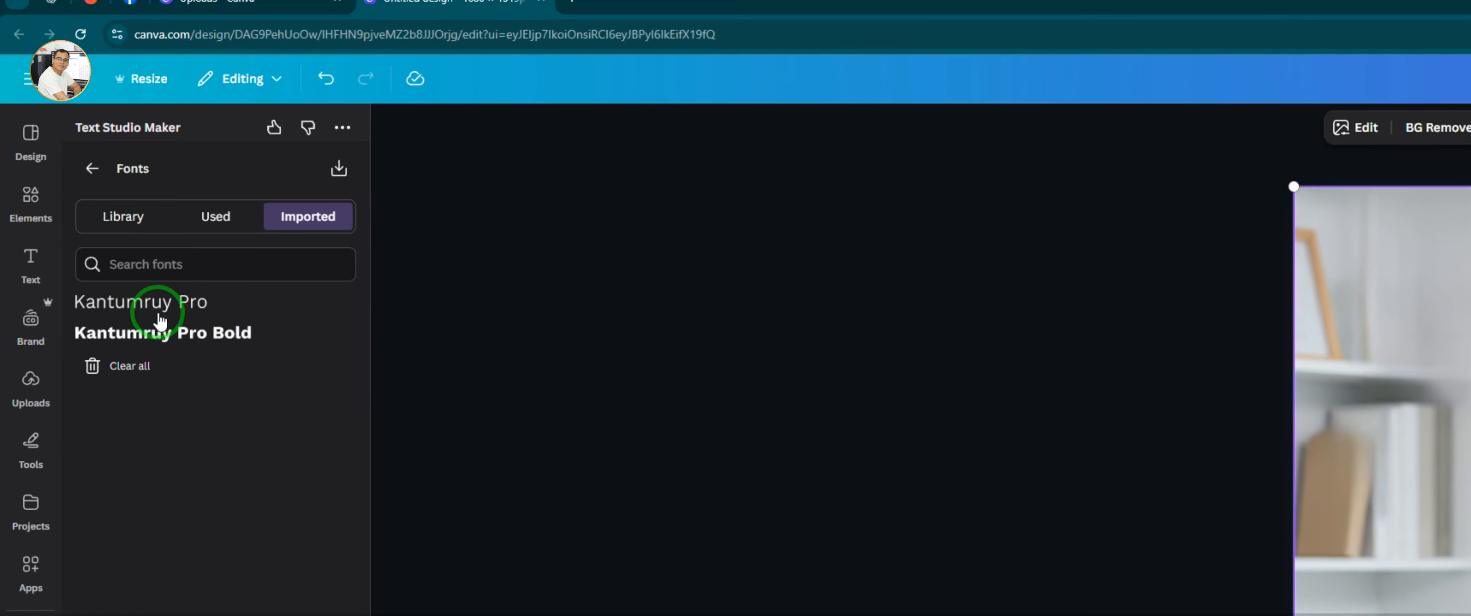
Add the Khmer title text in Kantumruy Pro Bold to the design and place it near the top of the poster
click(214, 335)
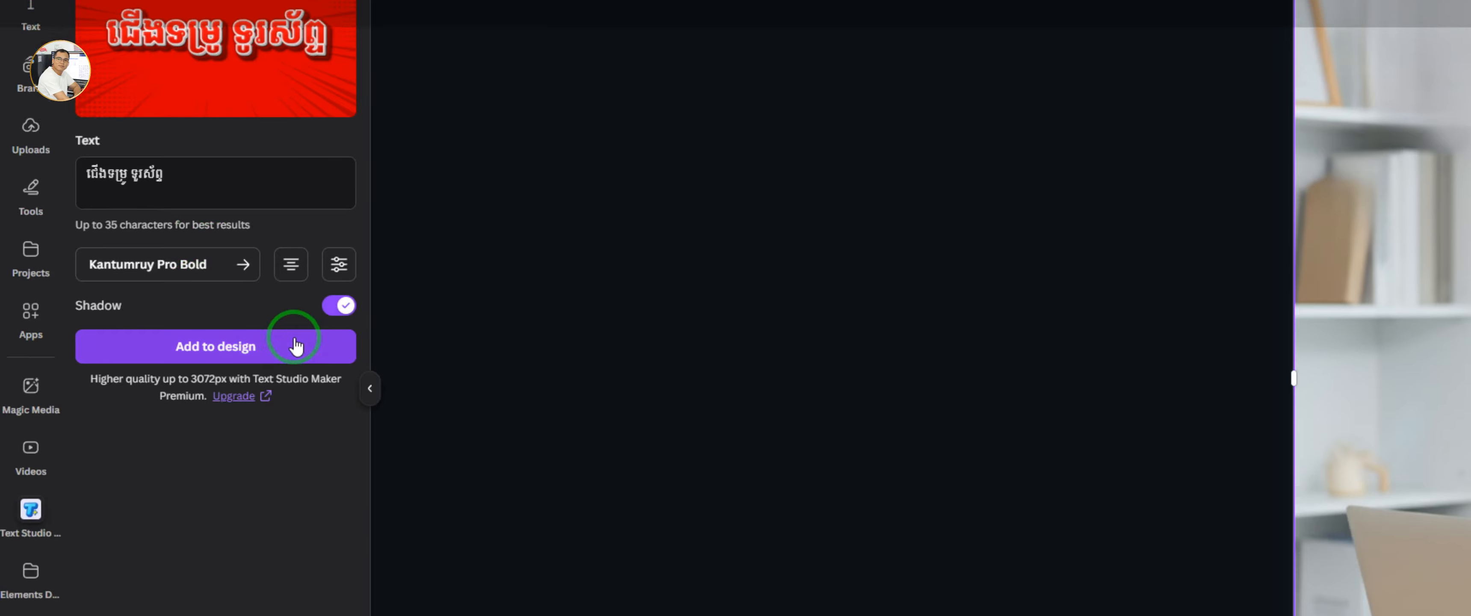
click(299, 316)
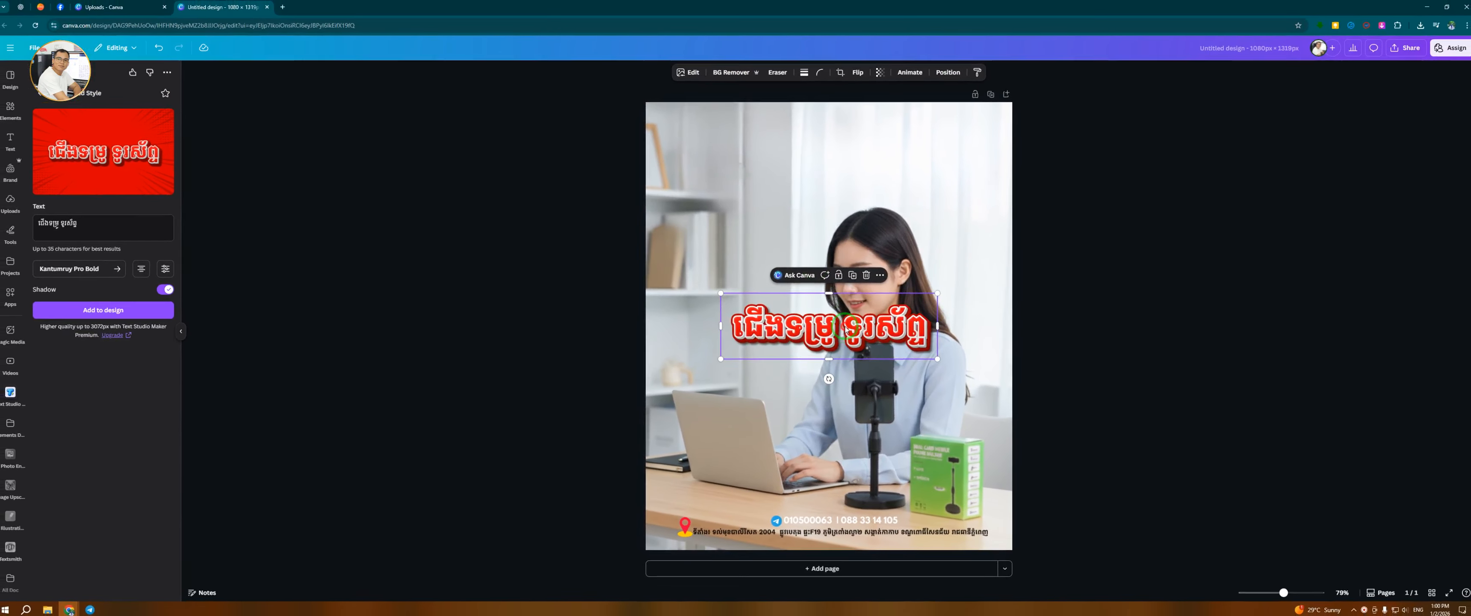
drag(845, 328, 843, 144)
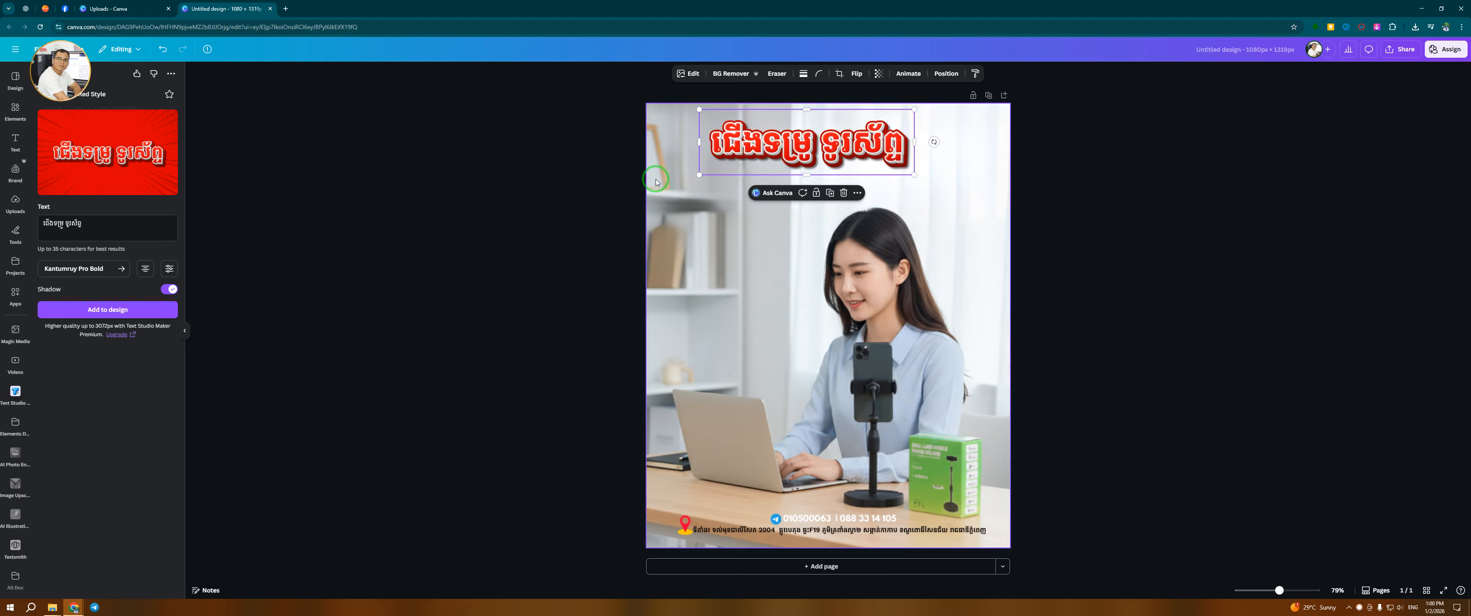
click(476, 247)
drag(847, 133, 839, 169)
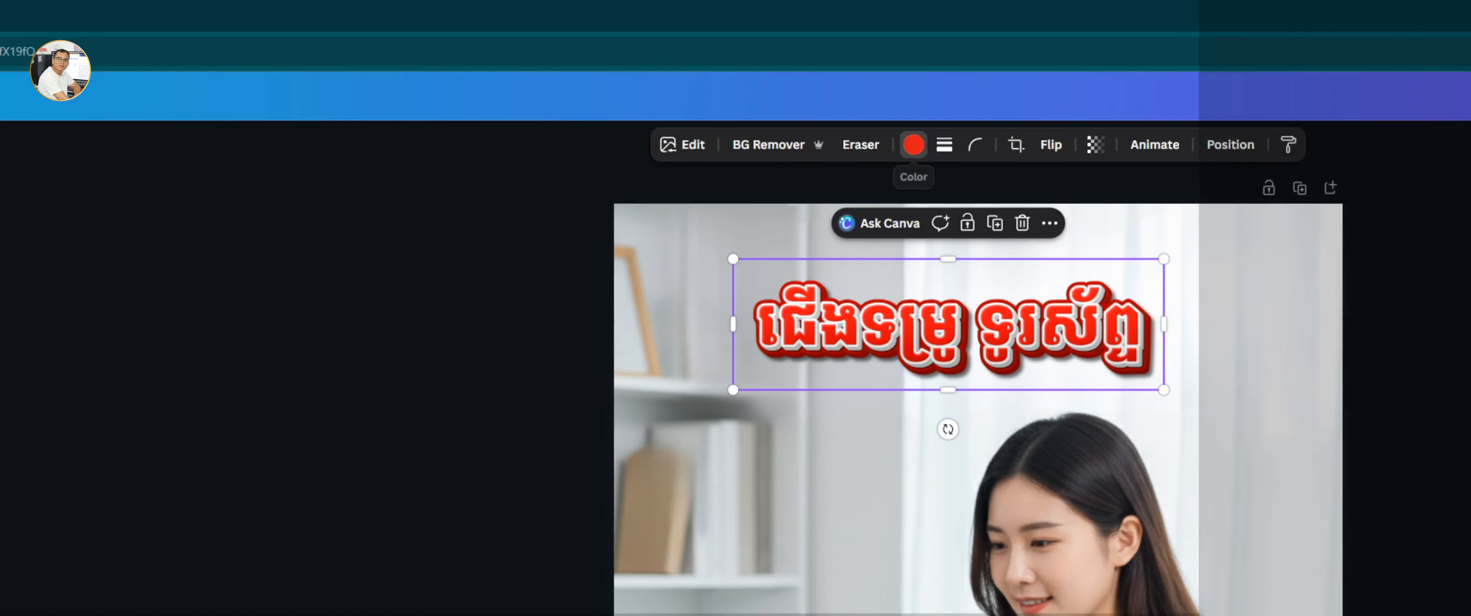
Try recolouring the Khmer title text in blue, olive and green shades
click(914, 144)
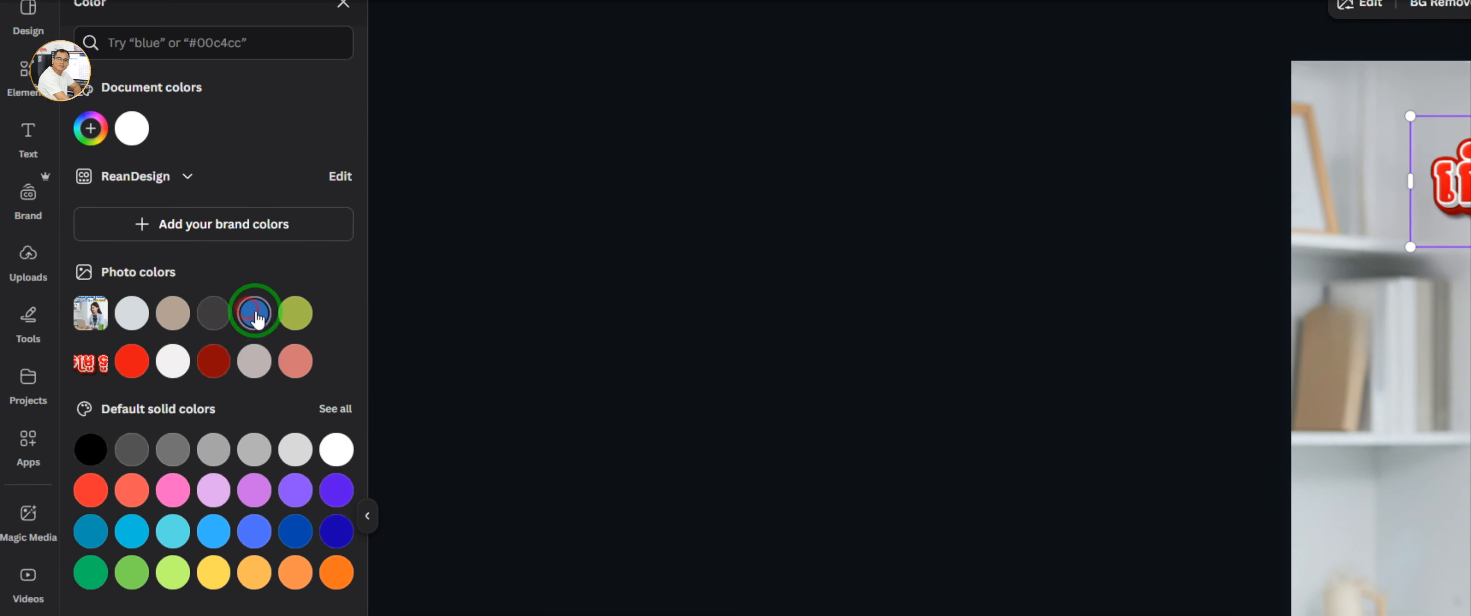
click(189, 334)
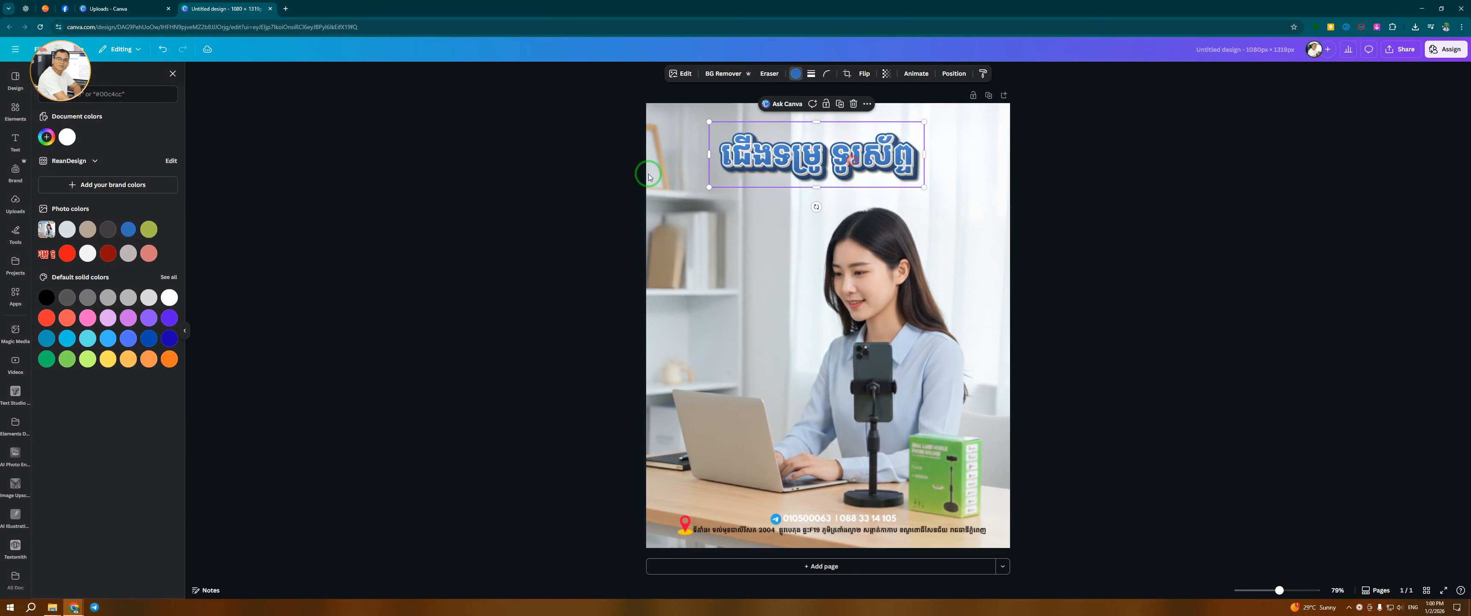
click(148, 230)
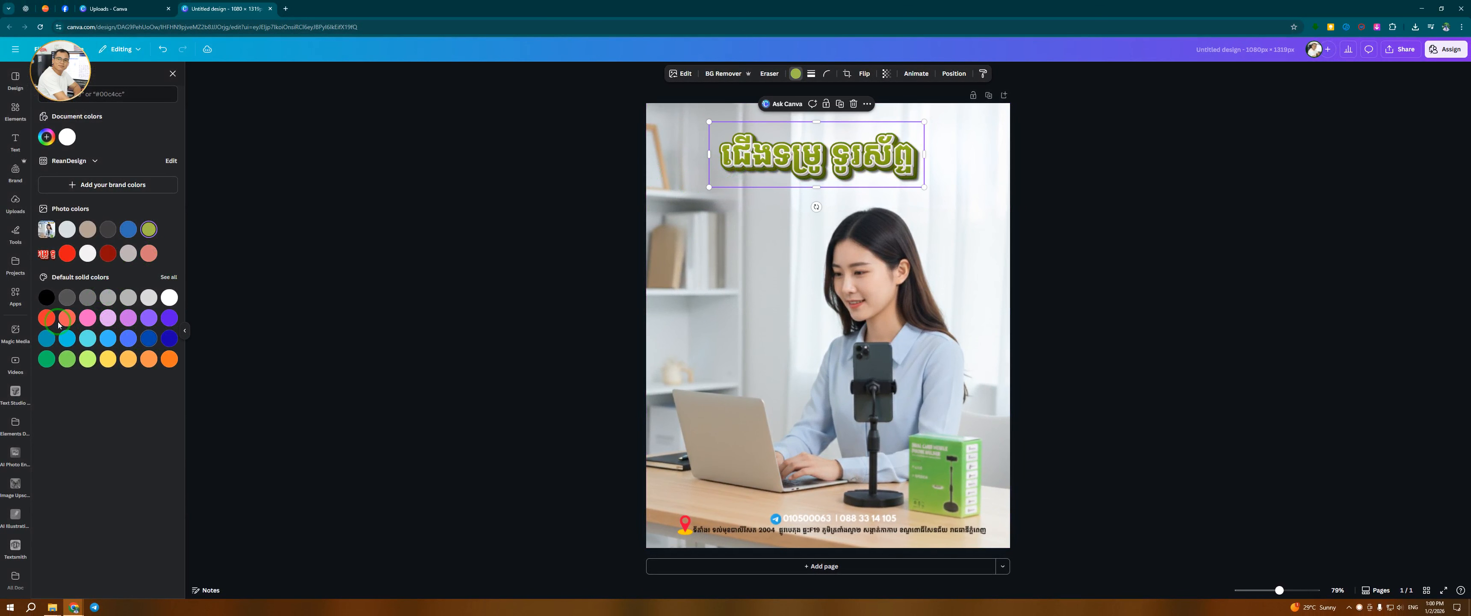
click(47, 361)
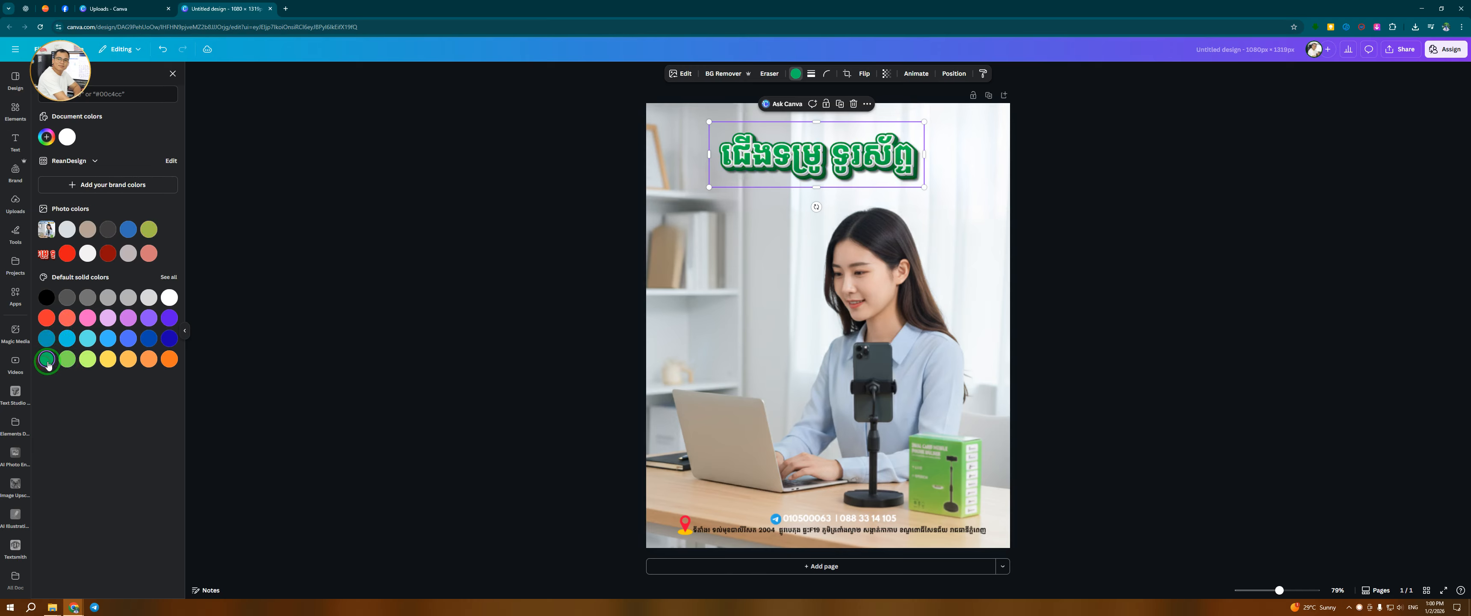
drag(820, 170, 825, 161)
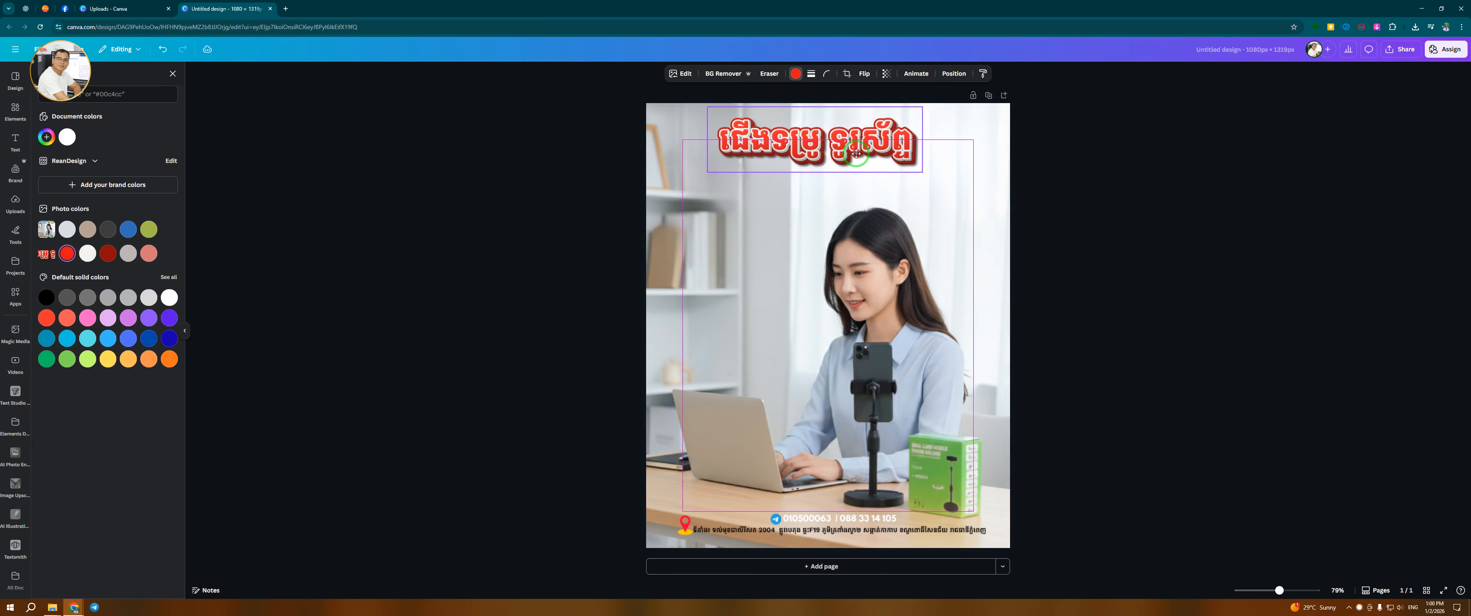
Reposition the Khmer title text so it sits centred along the poster's top edge
click(1159, 219)
drag(864, 162, 863, 157)
click(1159, 301)
click(882, 170)
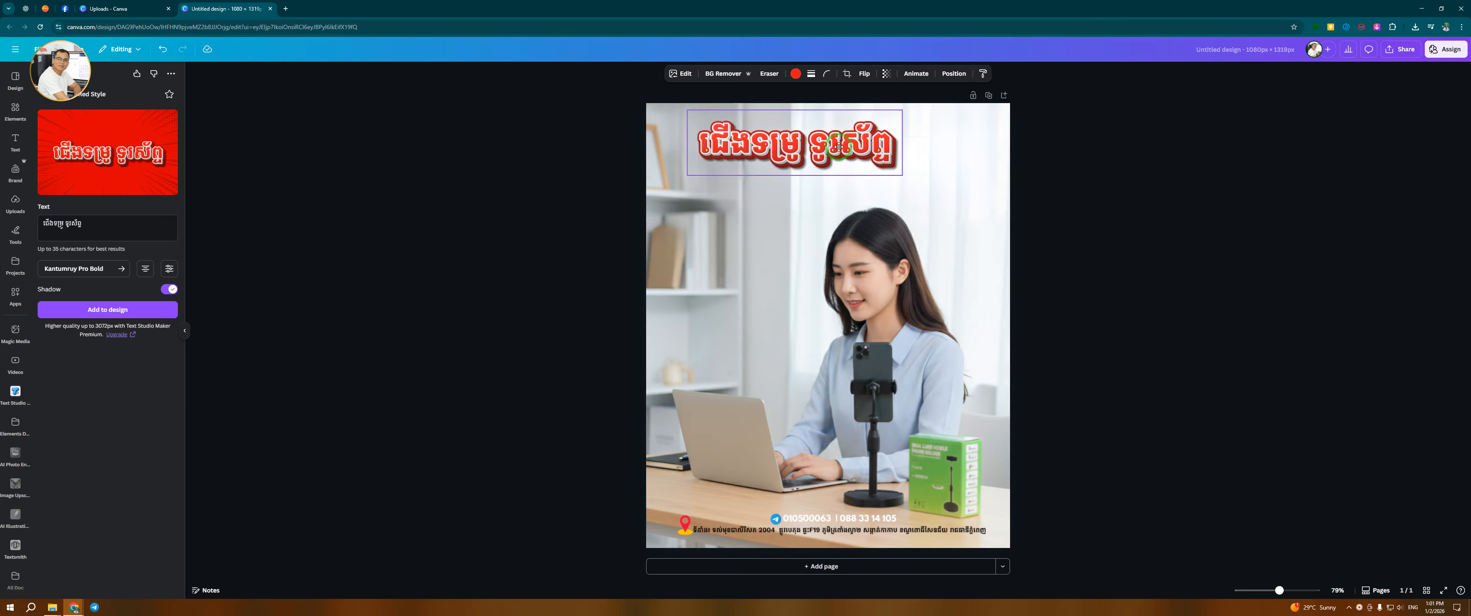
scroll(851, 450, up, 2)
scroll(880, 401, down, 2)
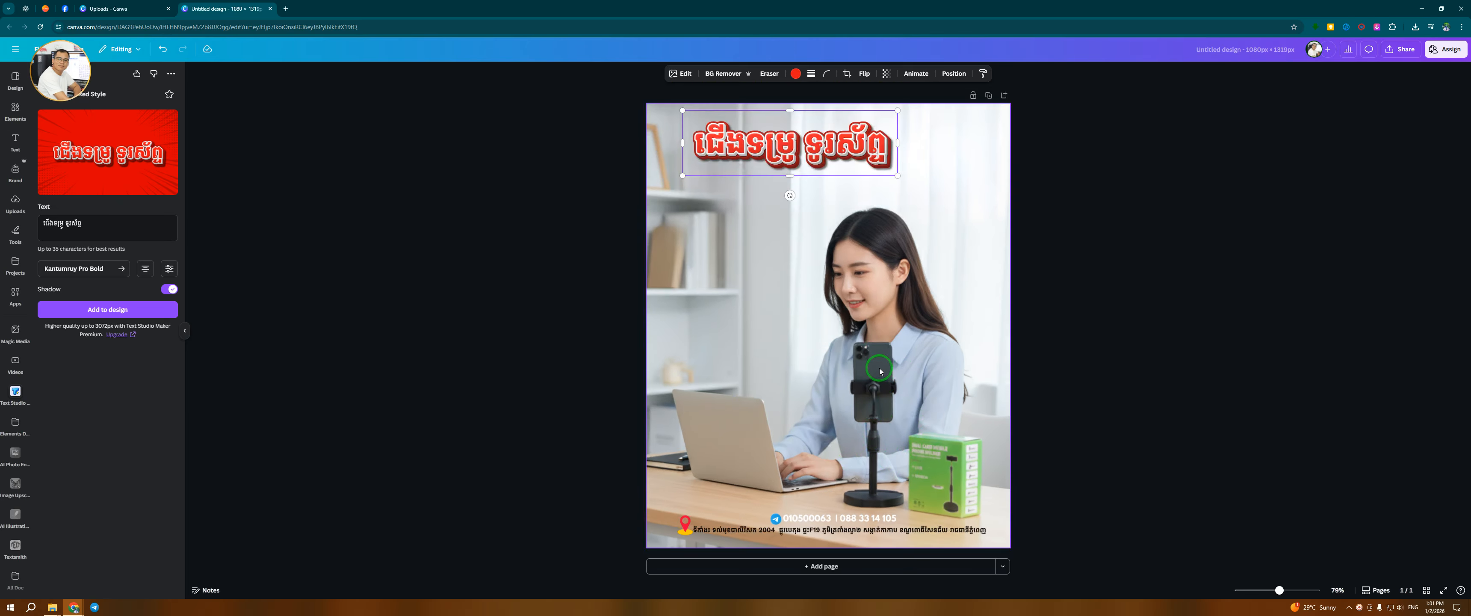
drag(857, 145, 888, 139)
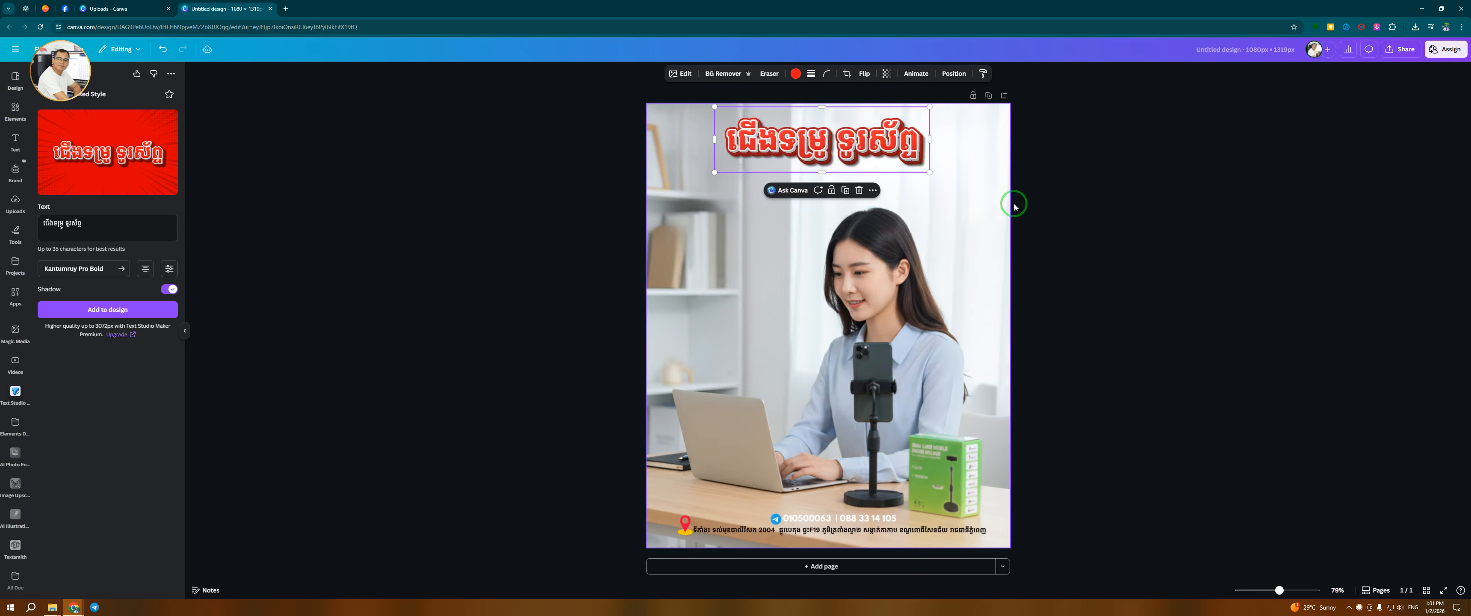
drag(803, 122, 793, 147)
click(1062, 301)
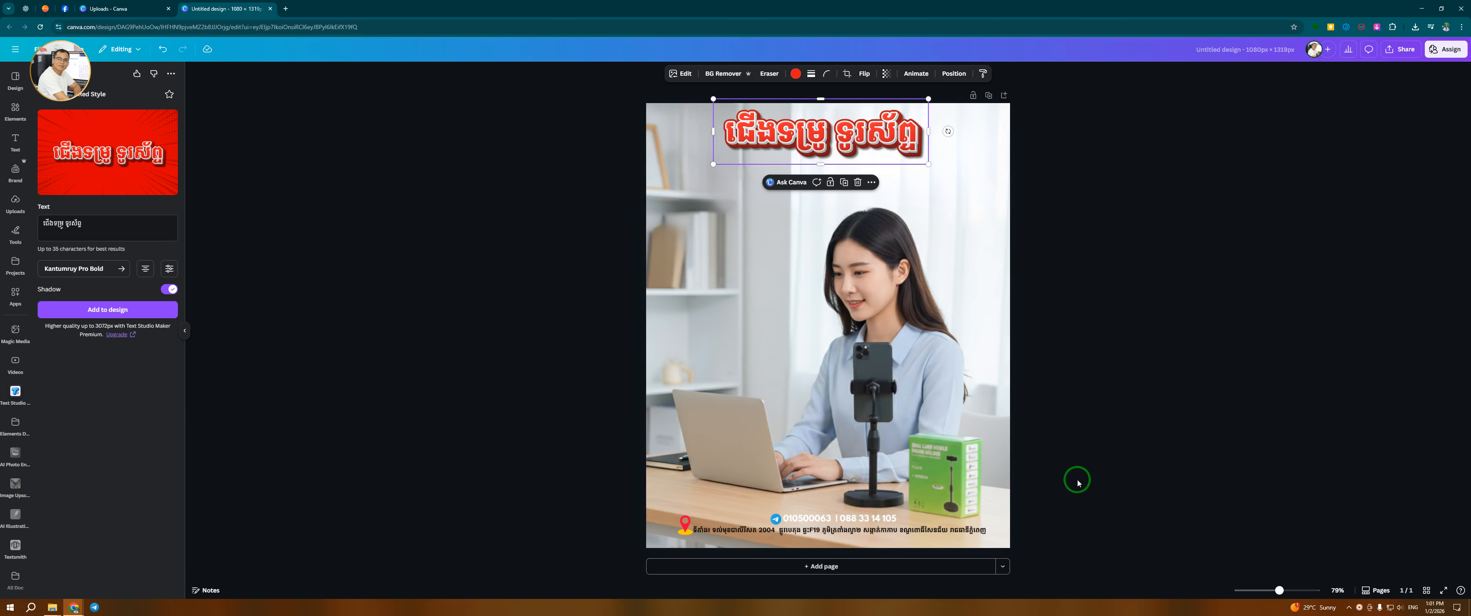
drag(886, 131, 887, 141)
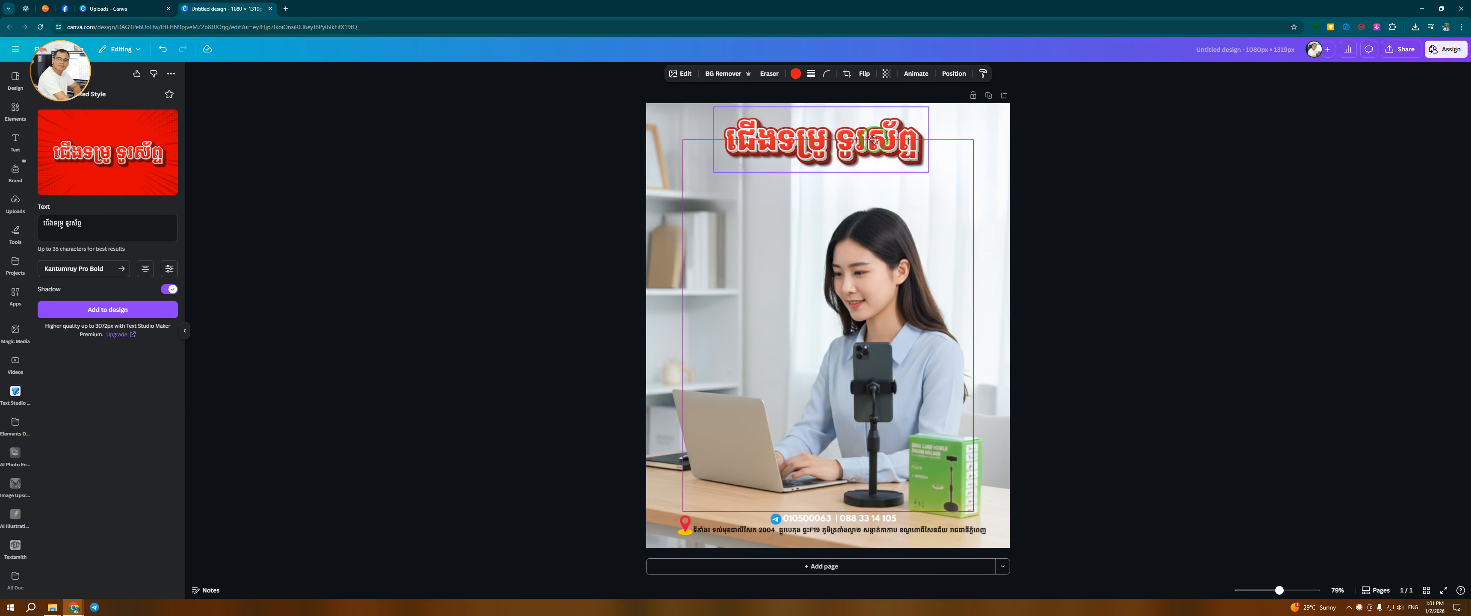
click(1116, 298)
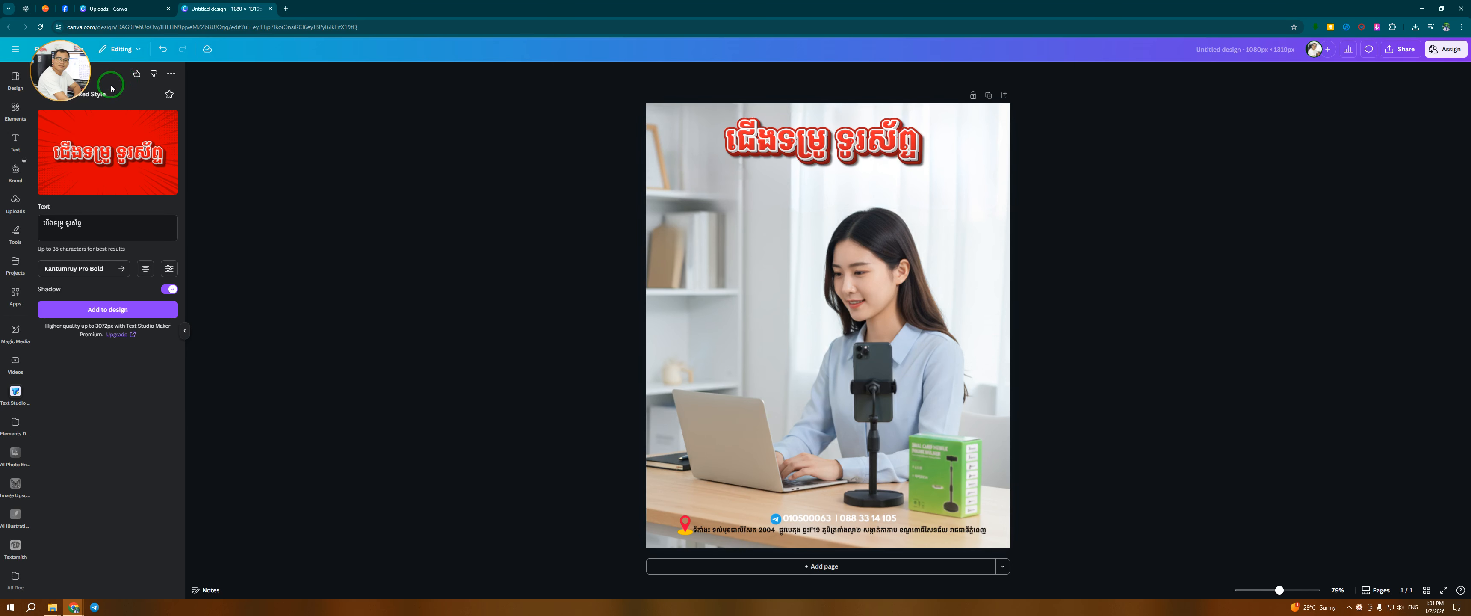
Open the uploads and browse the computer's drives in File Explorer looking for a logo file
click(12, 218)
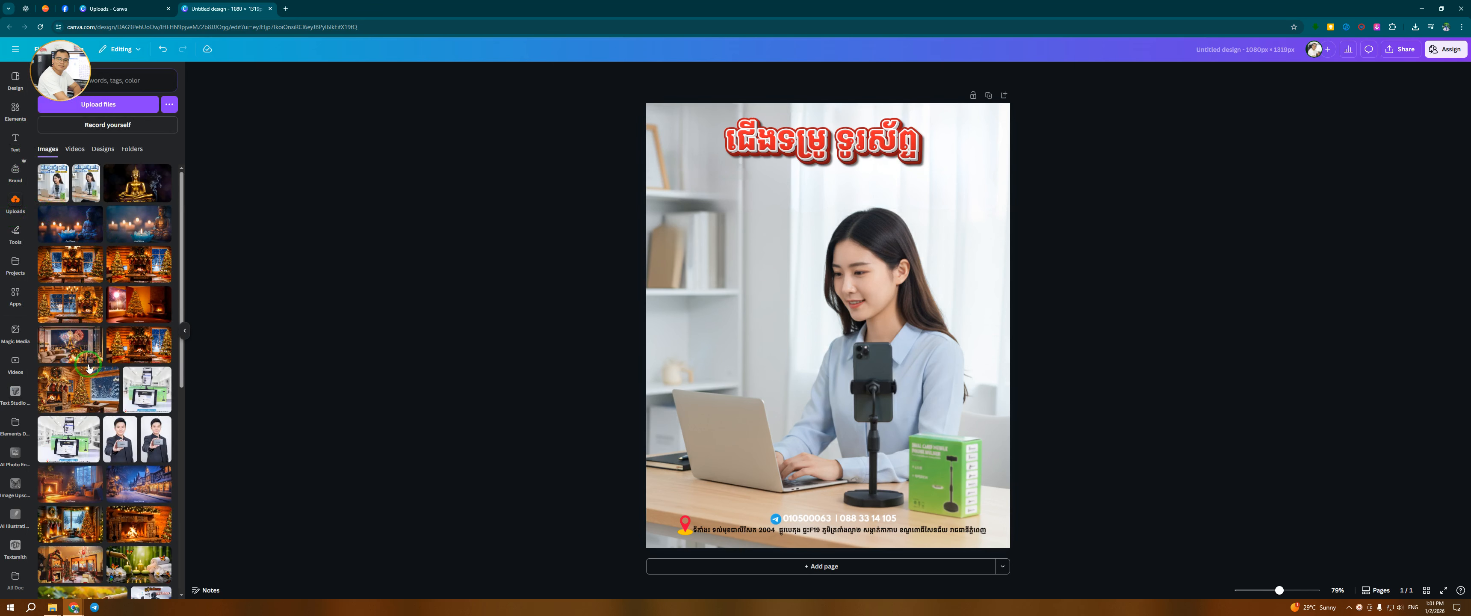
scroll(137, 488, down, 12)
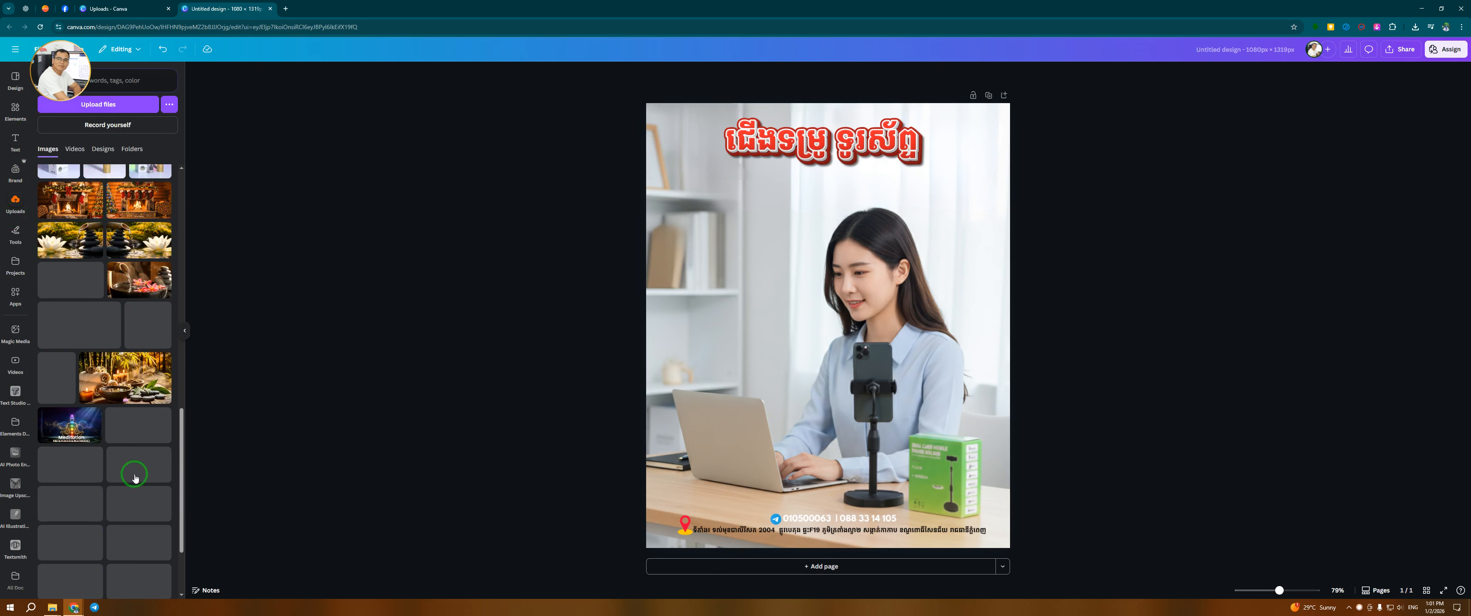
scroll(128, 448, up, 5)
click(52, 607)
click(1049, 249)
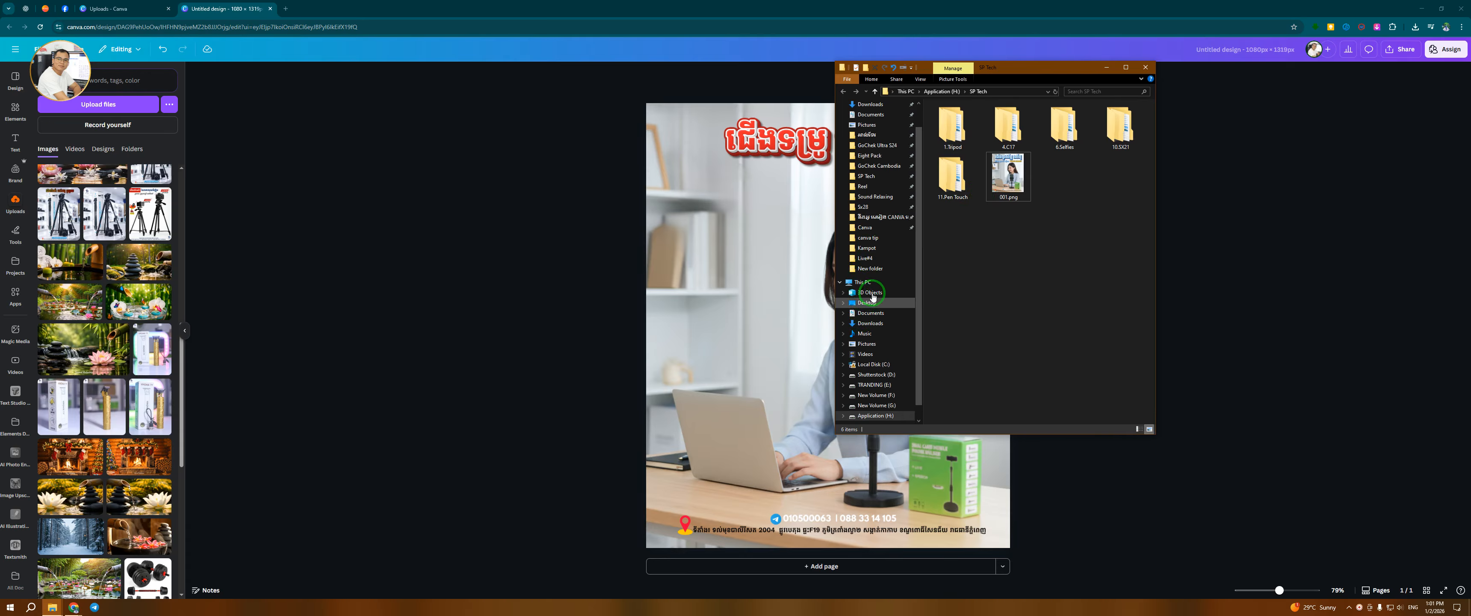
click(862, 282)
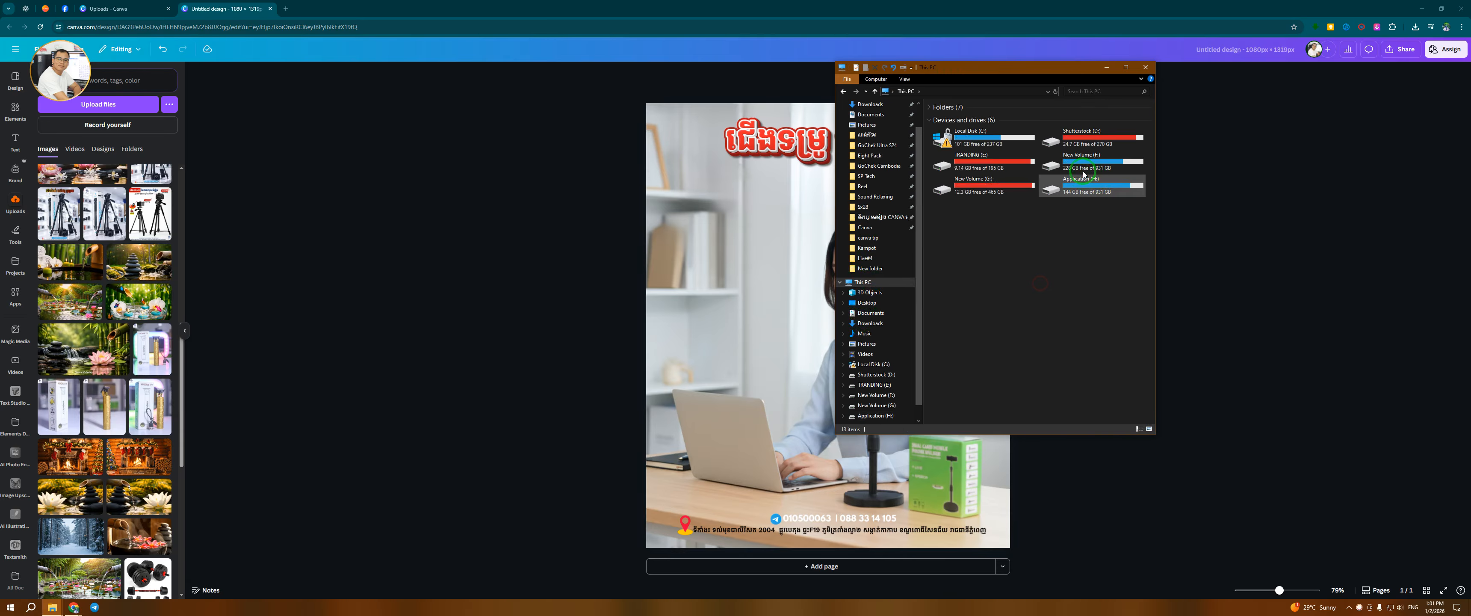
double_click(1068, 164)
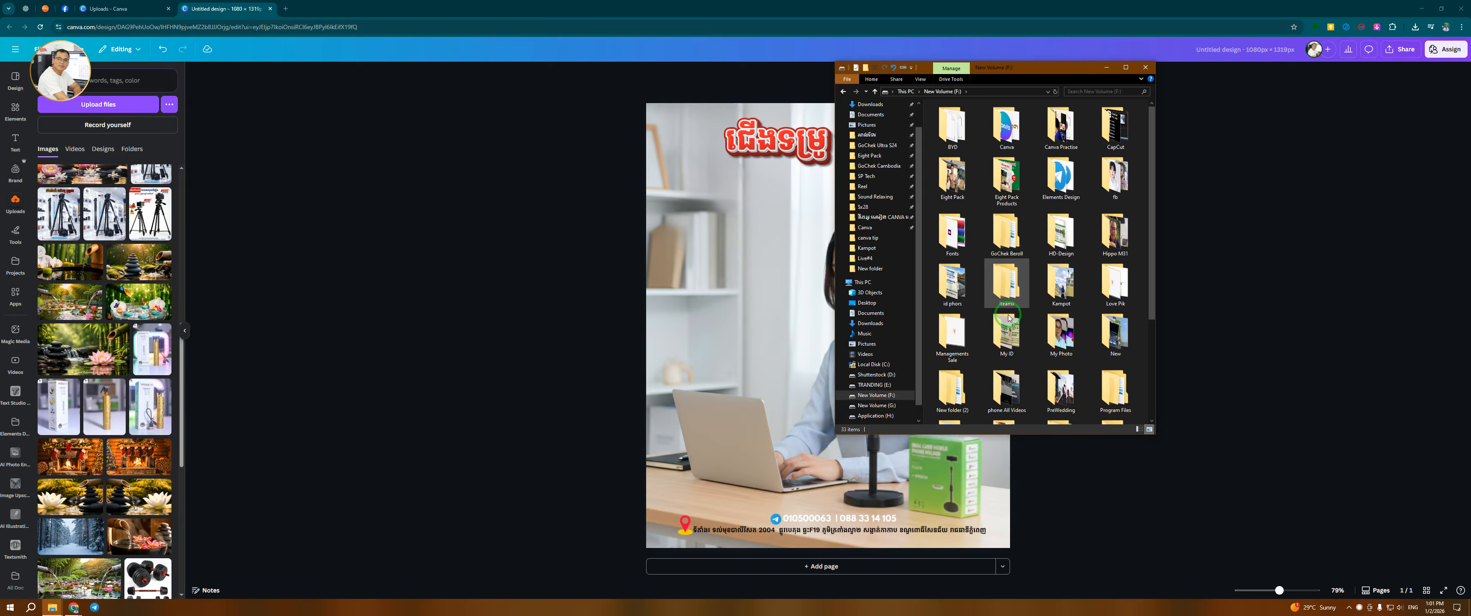
scroll(1048, 393, down, 3)
scroll(1017, 370, up, 3)
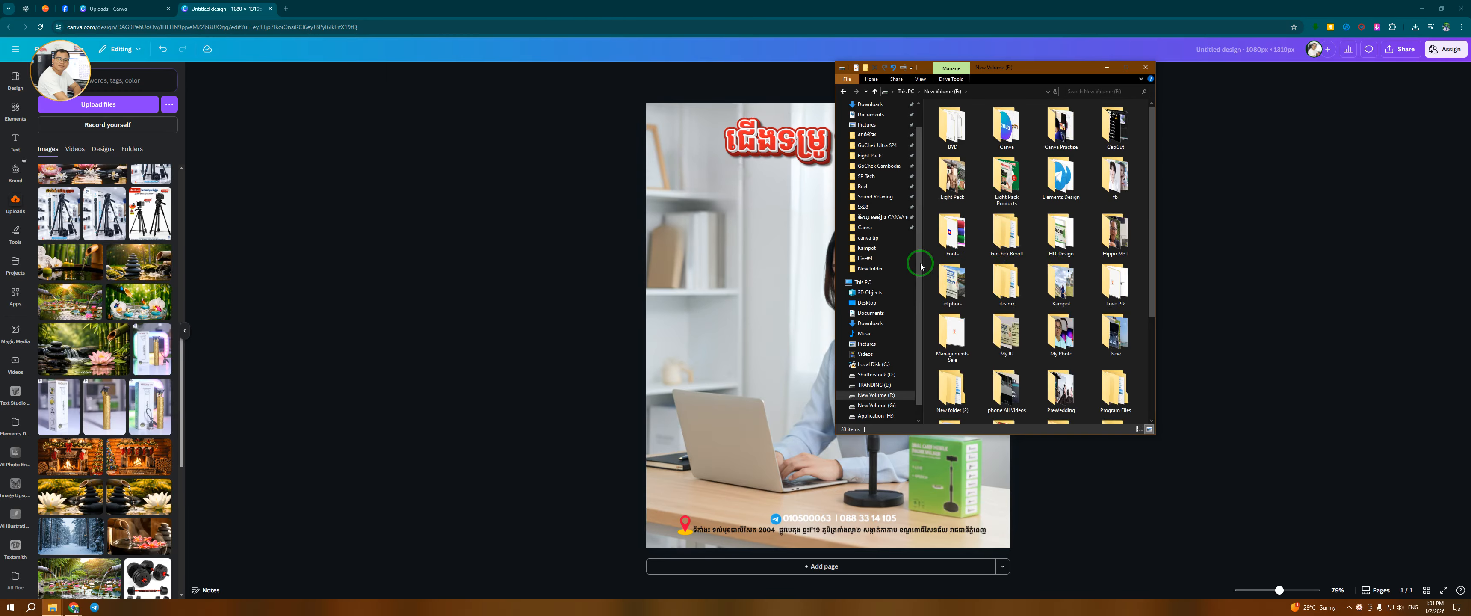
click(878, 282)
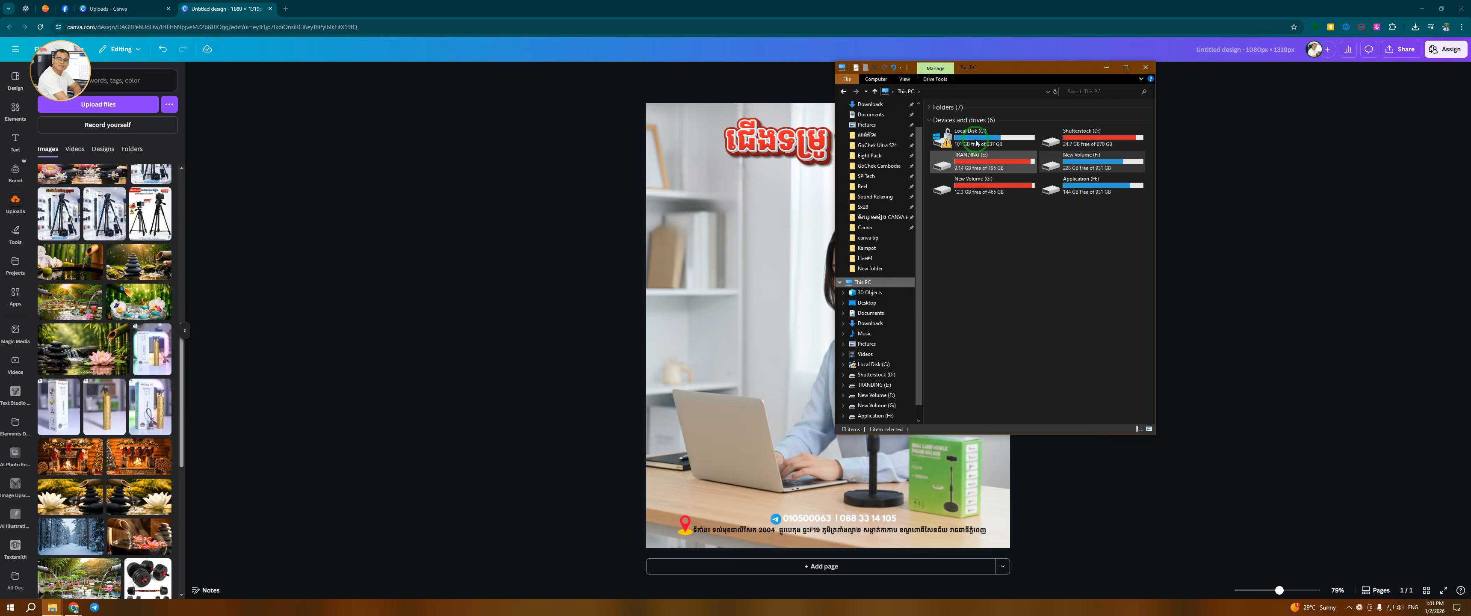
click(990, 162)
double_click(990, 162)
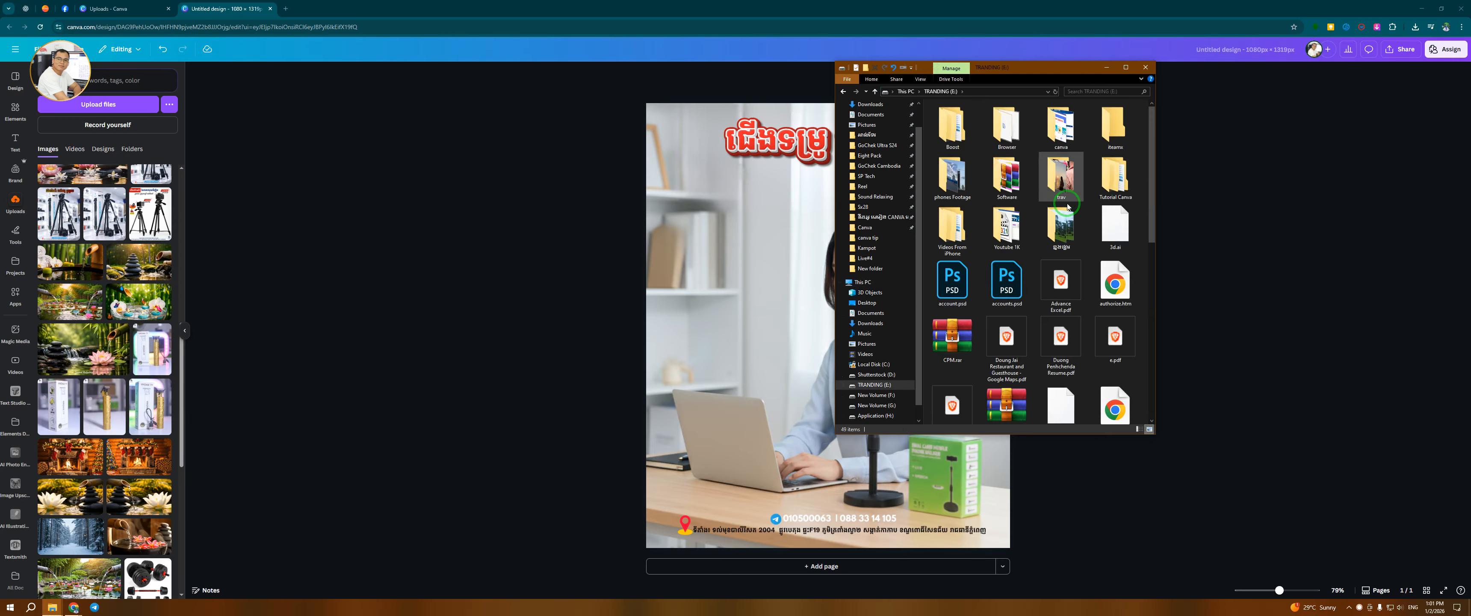
key(alt+Left)
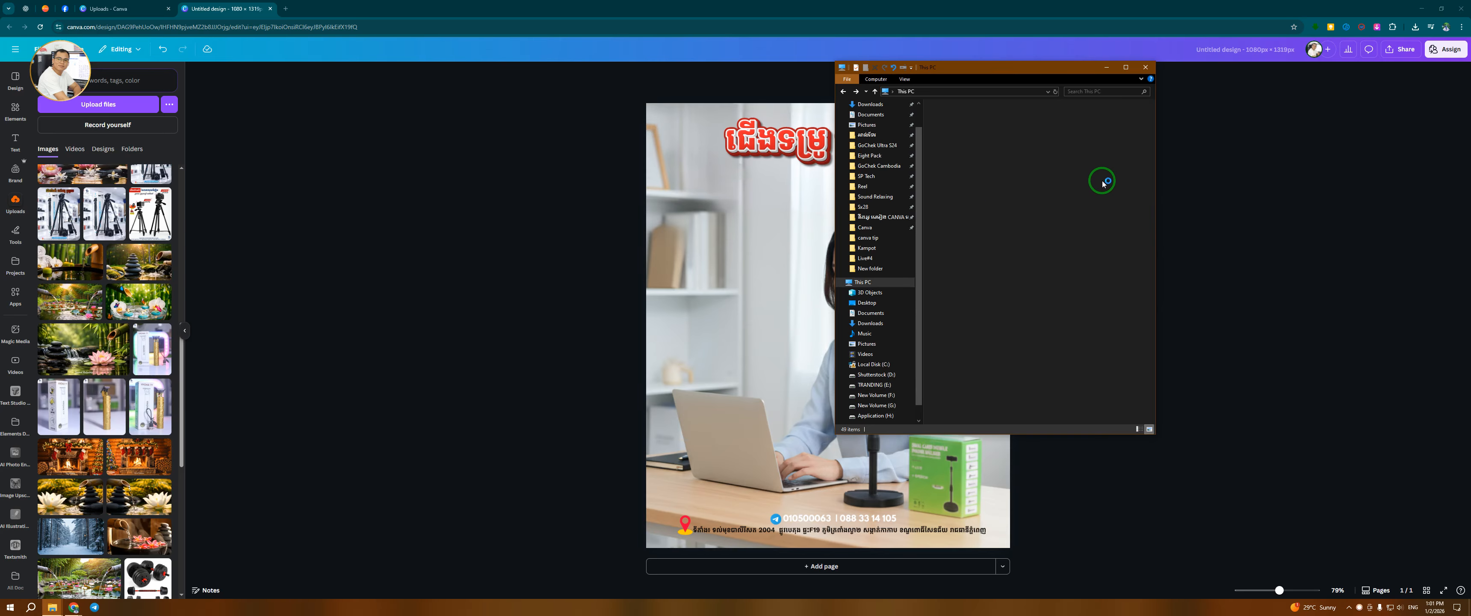
double_click(1082, 137)
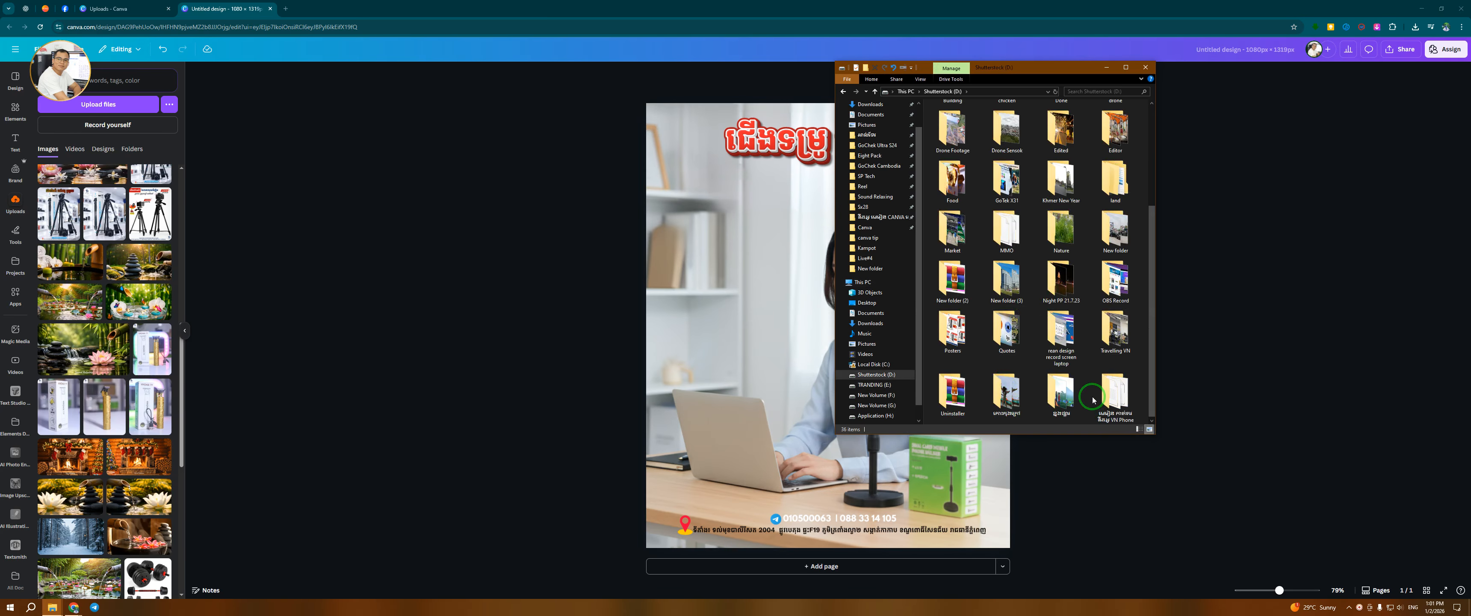
scroll(1021, 214, up, 3)
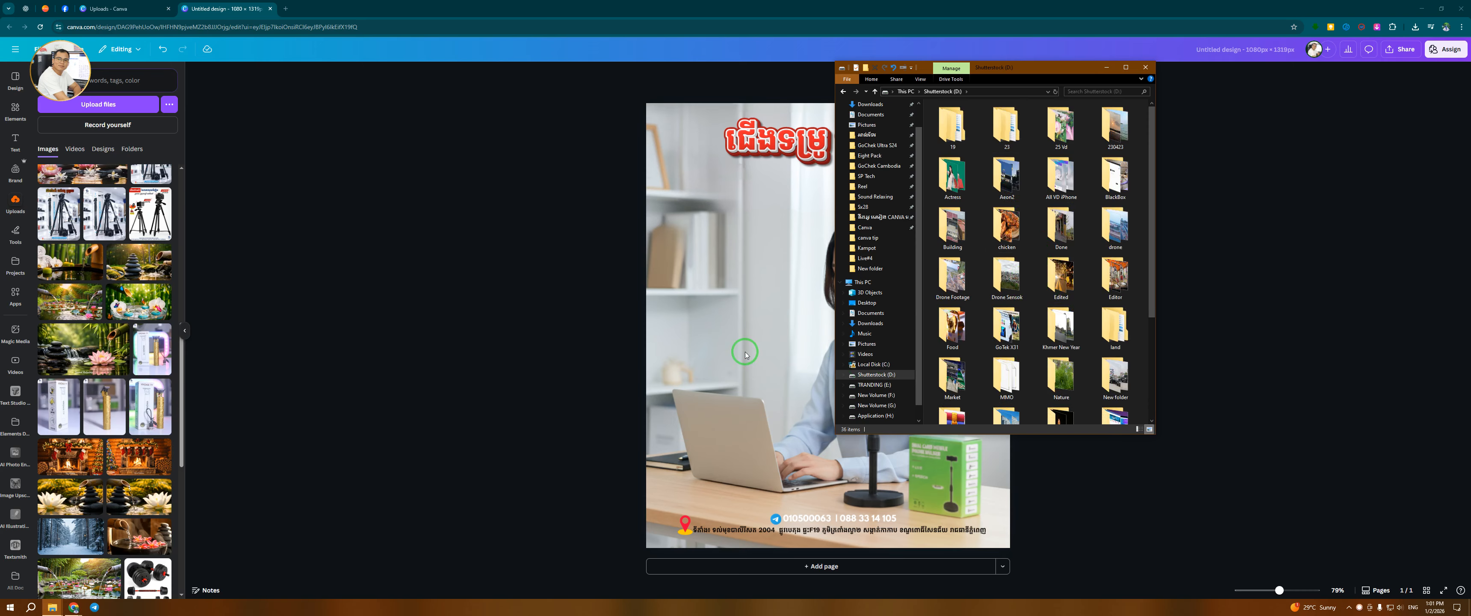
Add the SP TECH CAMBODIA logo from the uploads, shrink it, and place it in the poster's top-left corner
click(540, 288)
scroll(128, 423, down, 15)
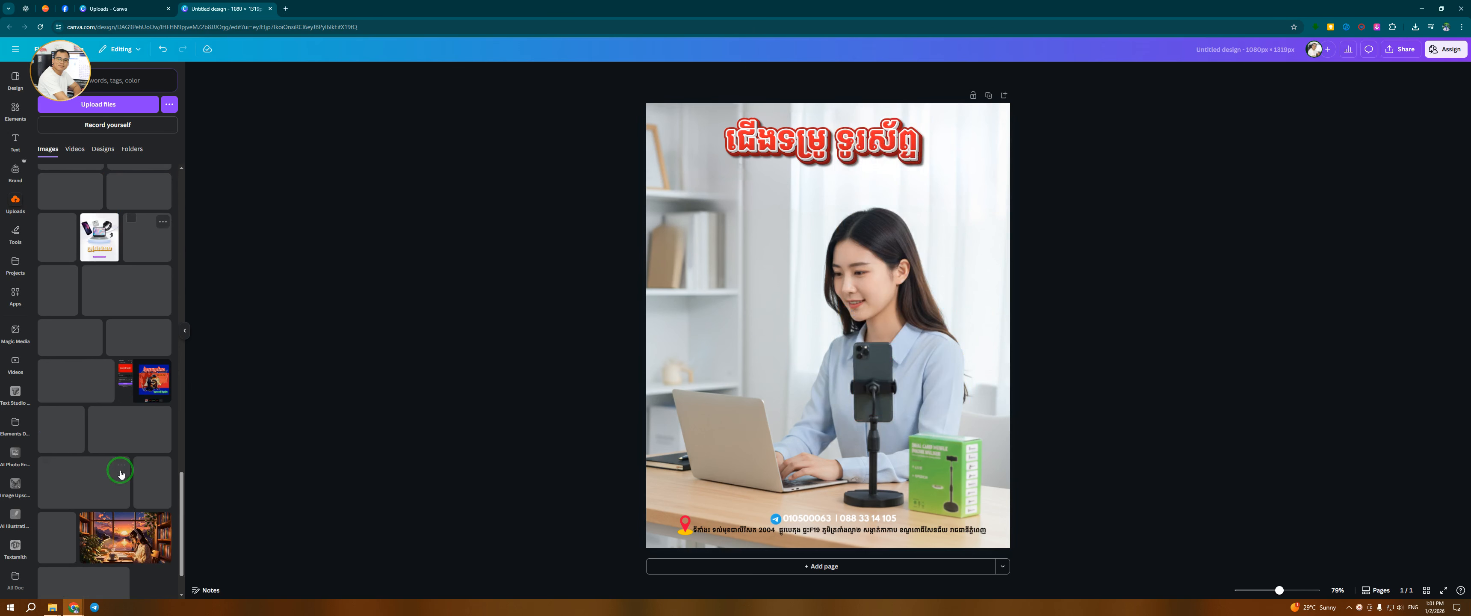
scroll(120, 471, down, 10)
scroll(126, 492, down, 8)
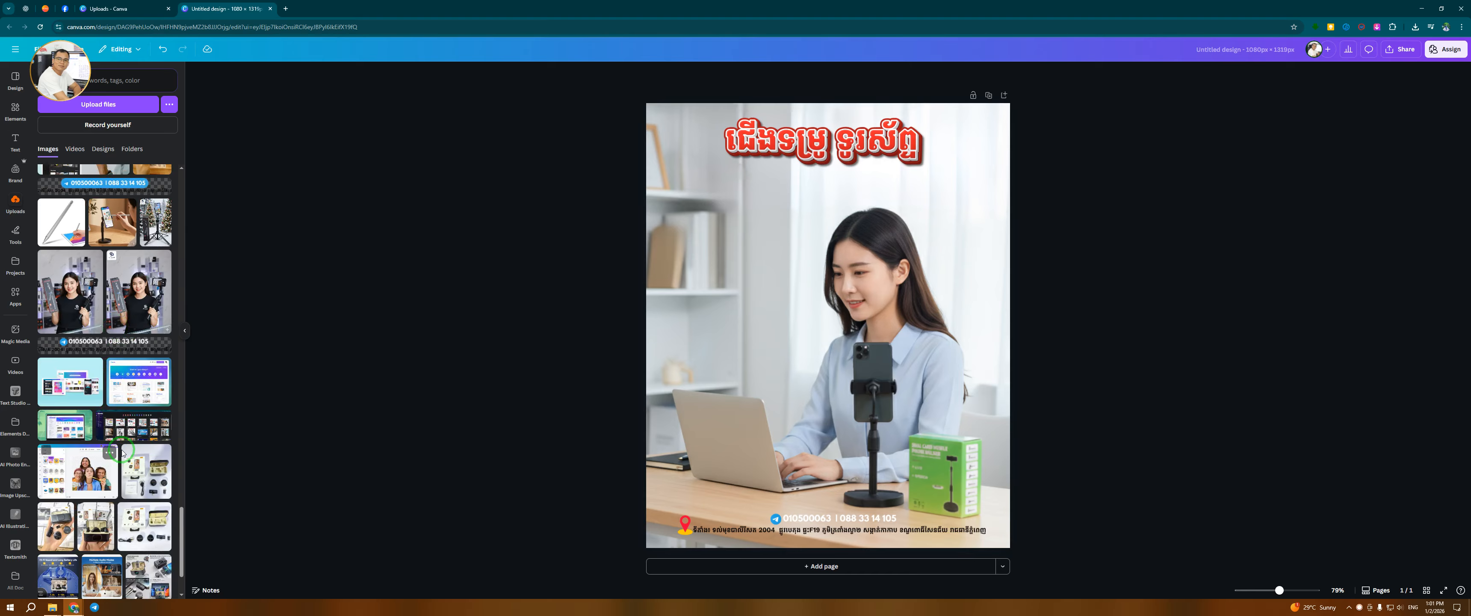
scroll(137, 400, down, 8)
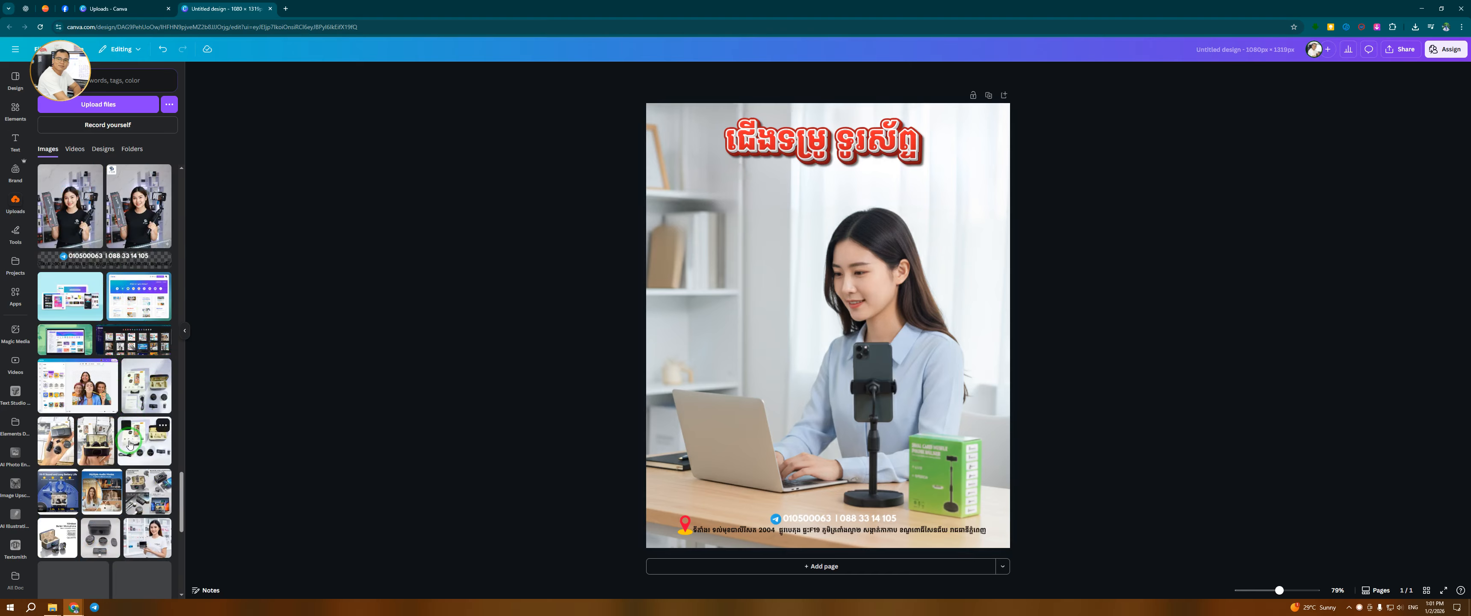
scroll(137, 464, down, 10)
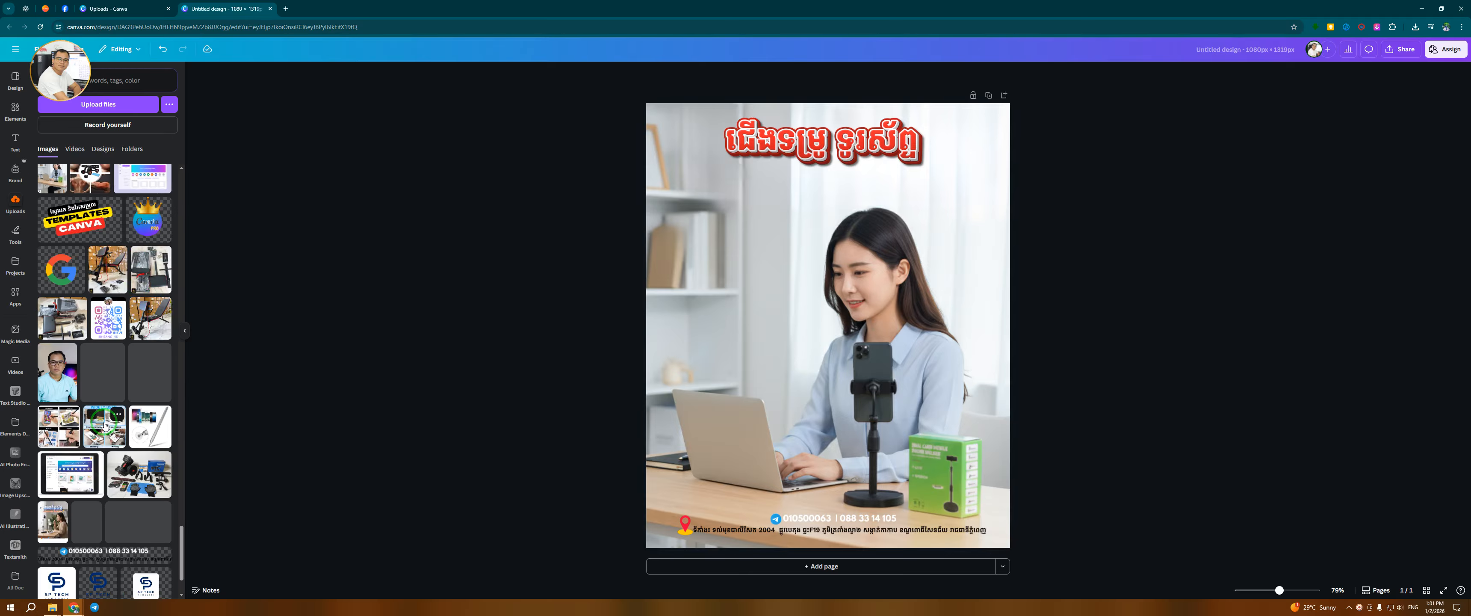
click(98, 496)
drag(791, 338, 703, 263)
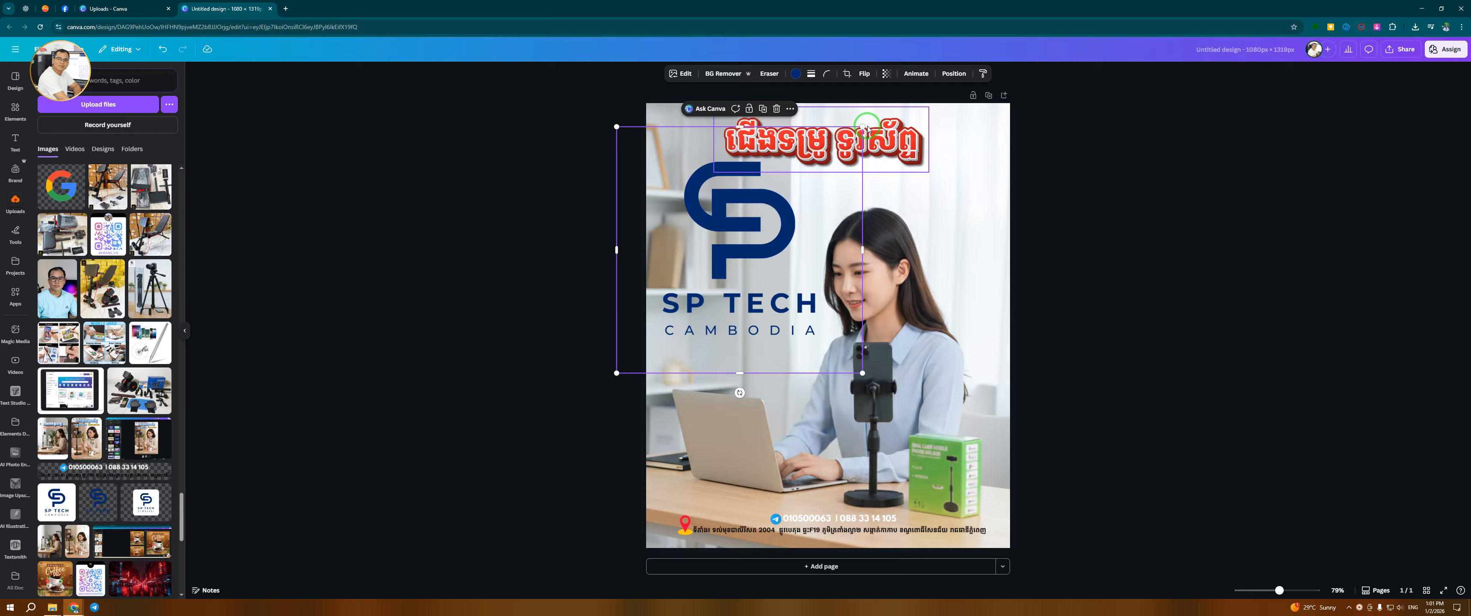
drag(863, 127, 683, 146)
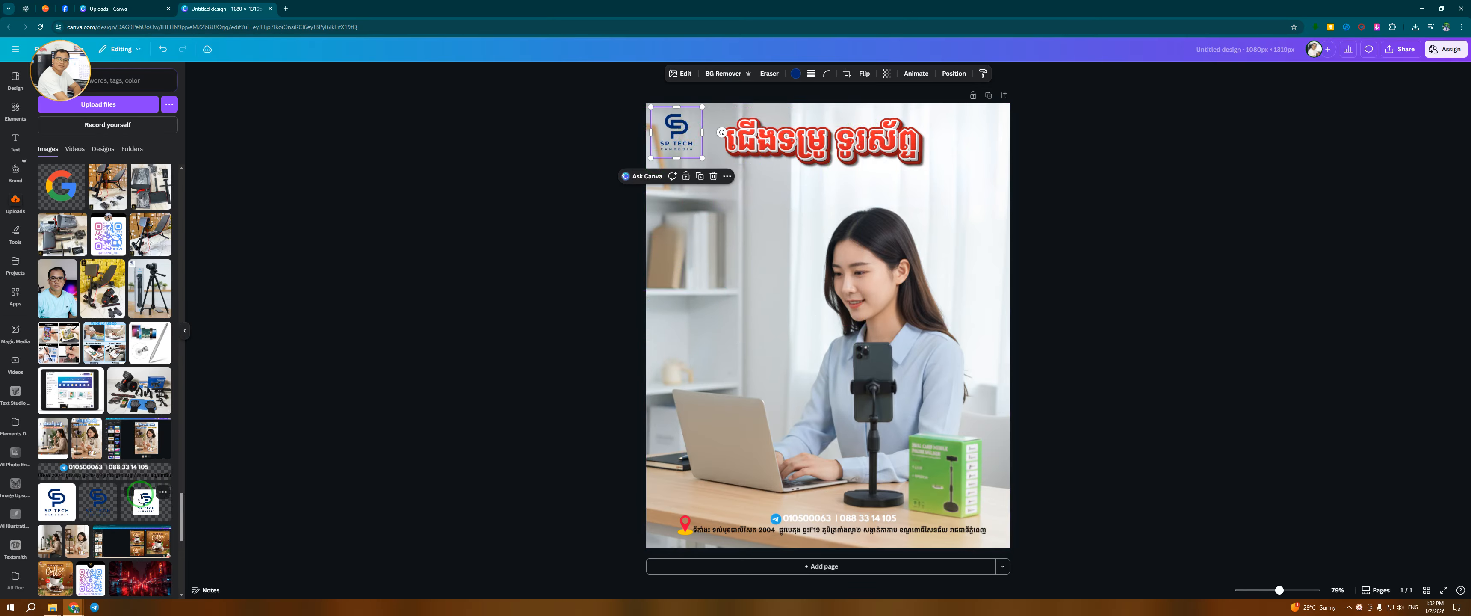
Add a second SP TECH logo variant, shrink it into the top-right corner, and delete it
click(145, 512)
drag(965, 251, 707, 376)
drag(708, 415, 977, 126)
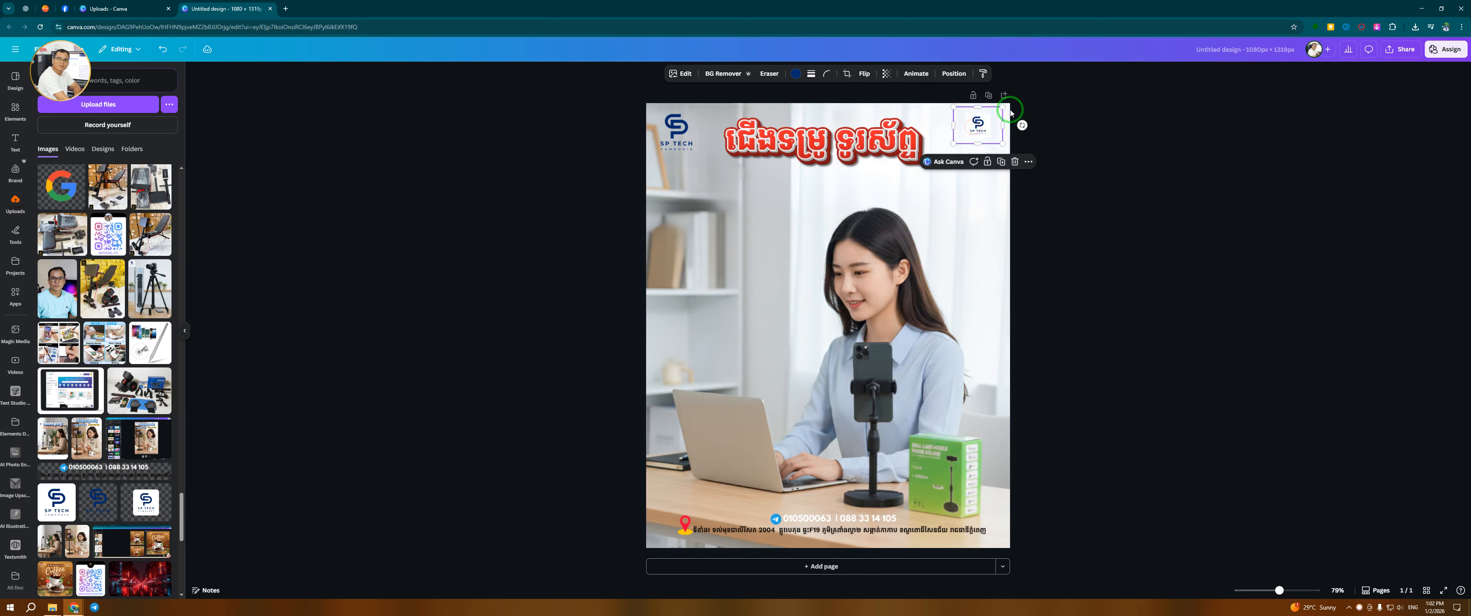
click(1015, 161)
Move the SP TECH logo from the top-left to the poster's top-right corner and adjust its size
click(678, 130)
drag(709, 127, 984, 140)
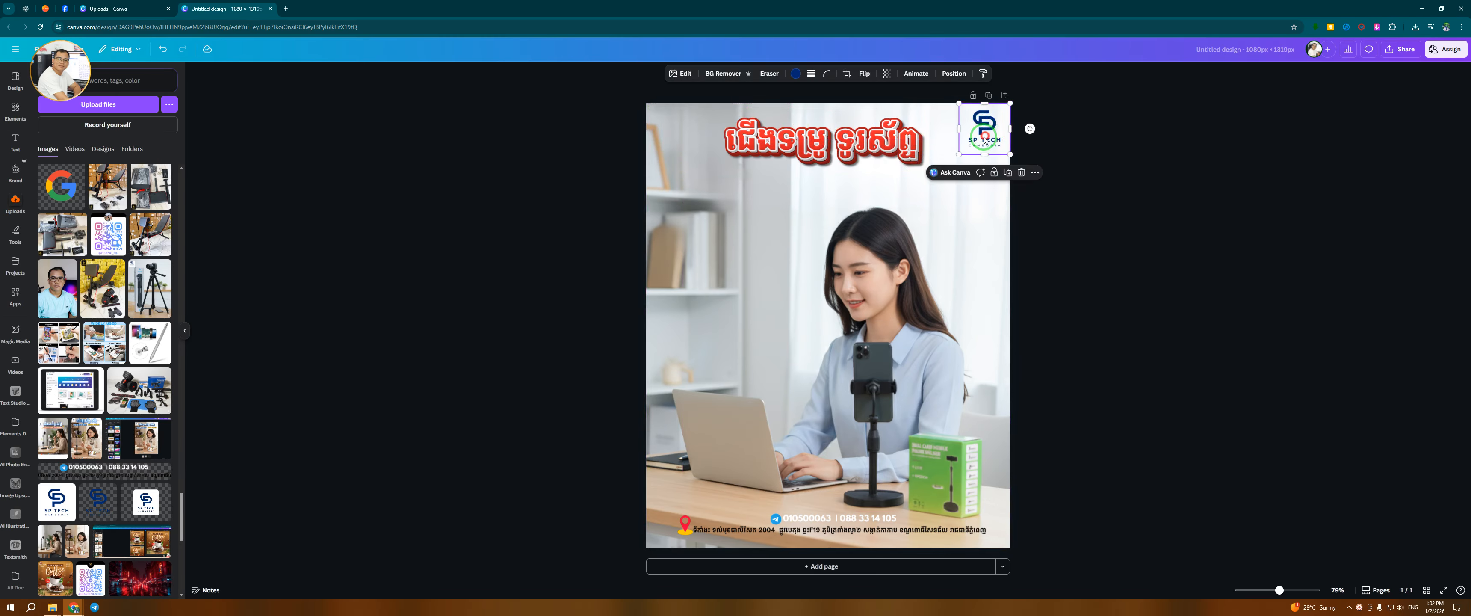
drag(955, 156, 975, 150)
click(1065, 129)
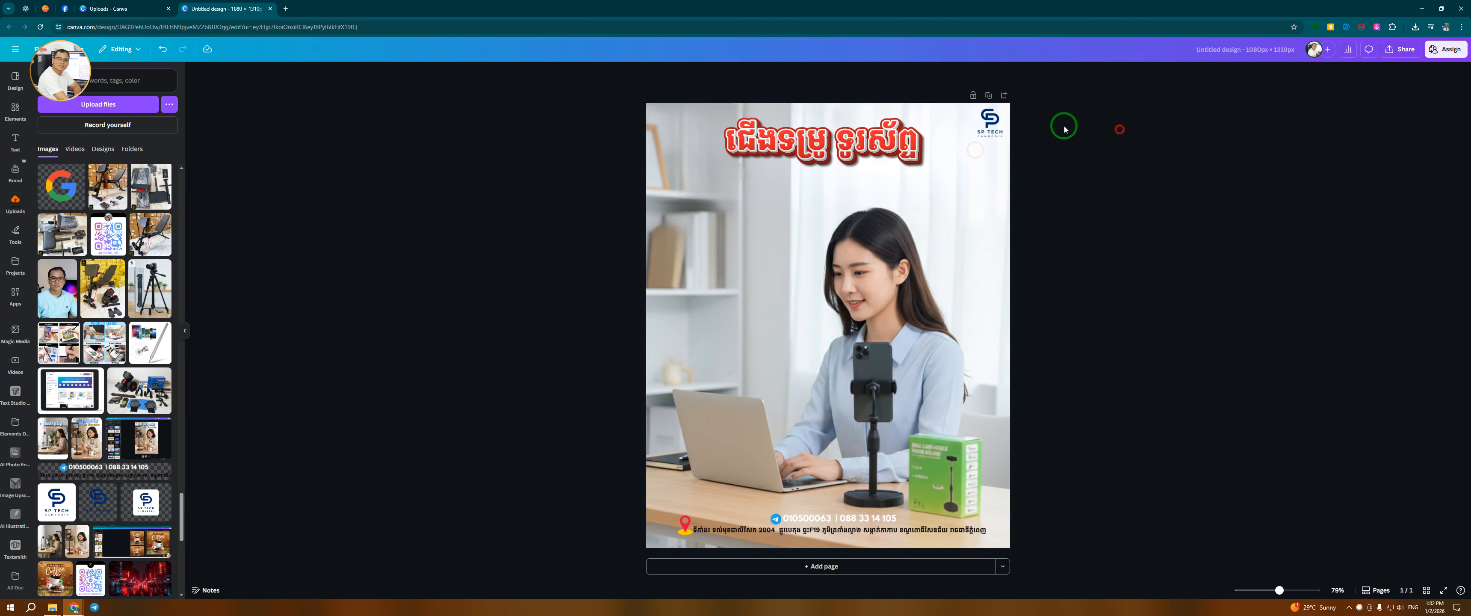
Move the Khmer title into the poster's top-left corner and enlarge it
click(991, 127)
click(1064, 286)
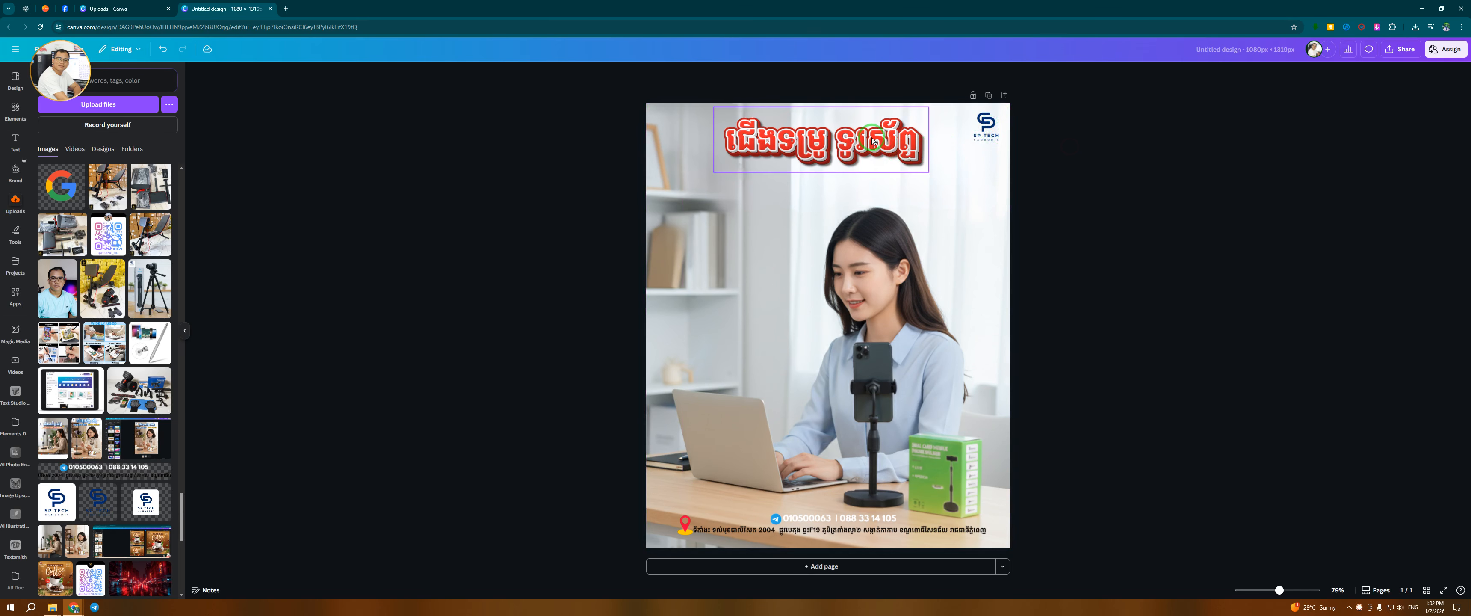
click(831, 143)
drag(831, 143, 824, 148)
drag(882, 116, 894, 109)
click(1115, 226)
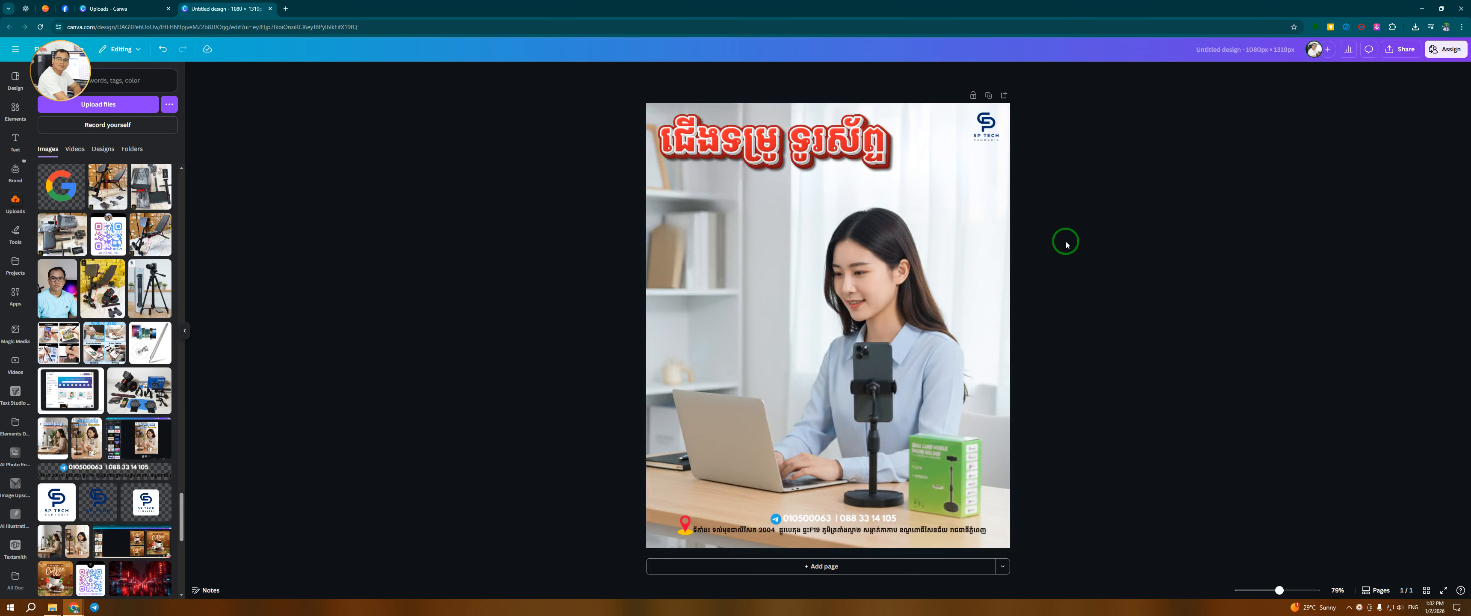
scroll(1129, 239, up, 1)
scroll(1129, 240, down, 1)
scroll(1132, 247, up, 1)
scroll(1132, 247, down, 2)
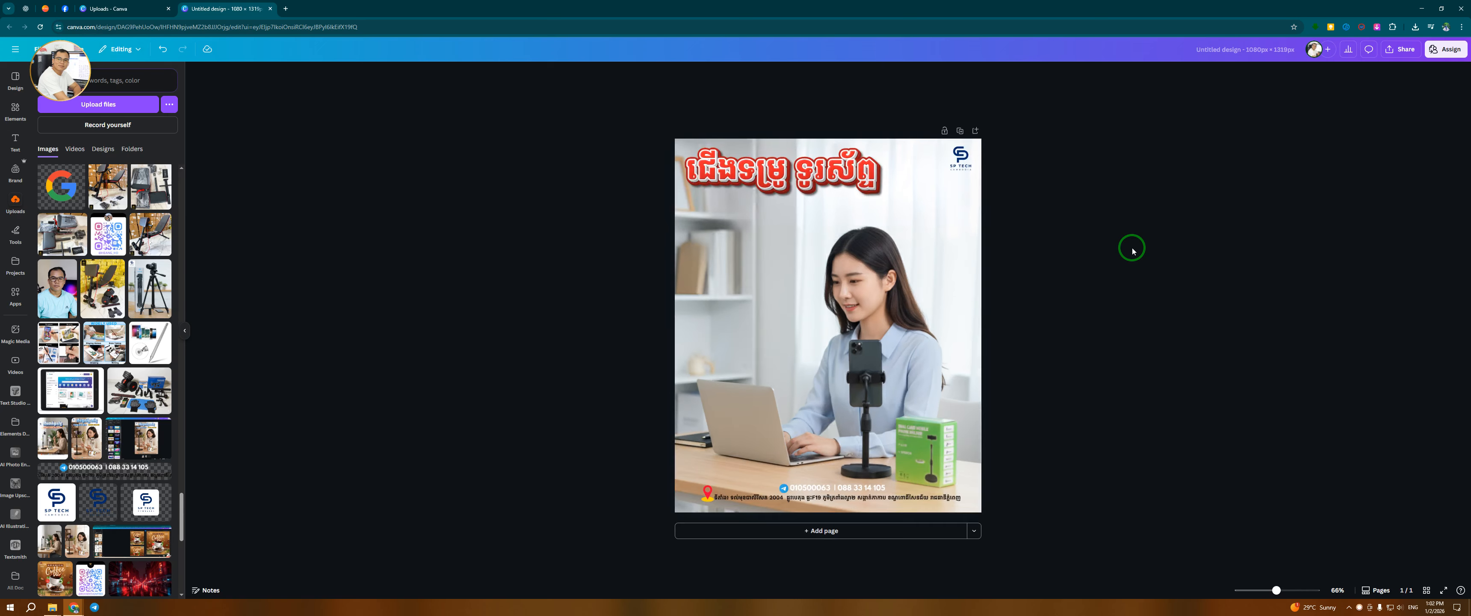
drag(817, 175, 817, 180)
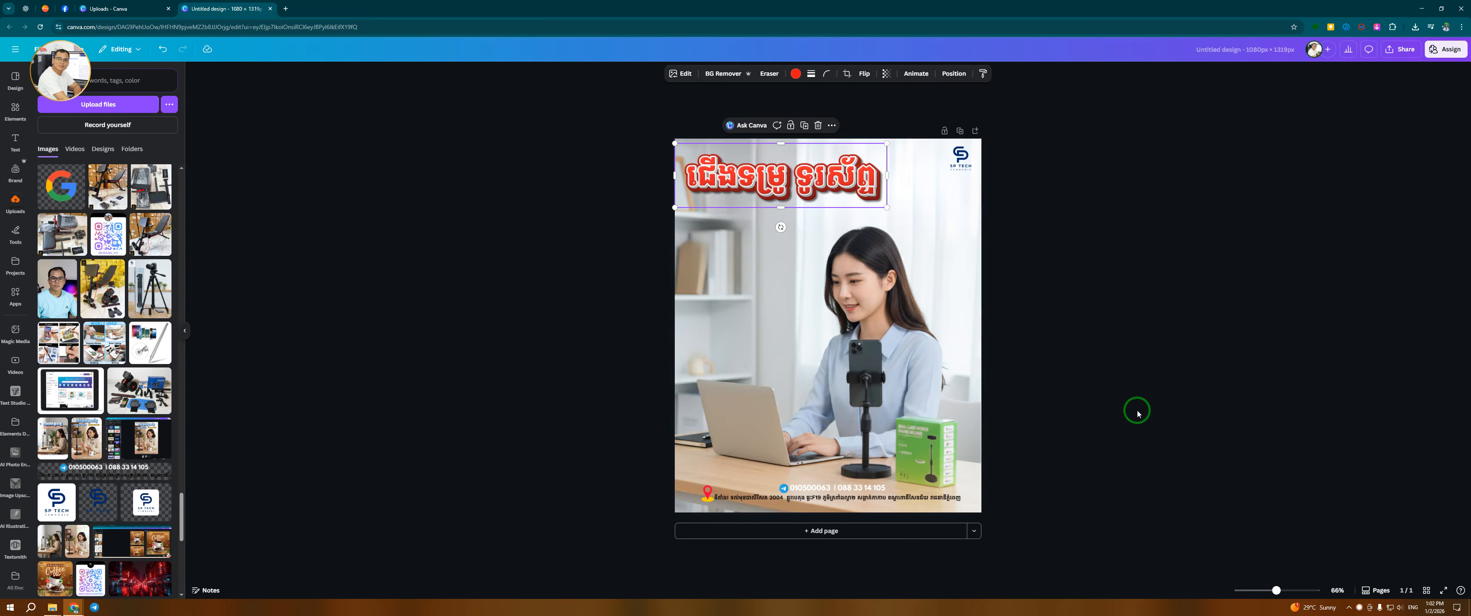
click(1169, 386)
scroll(1155, 383, up, 2)
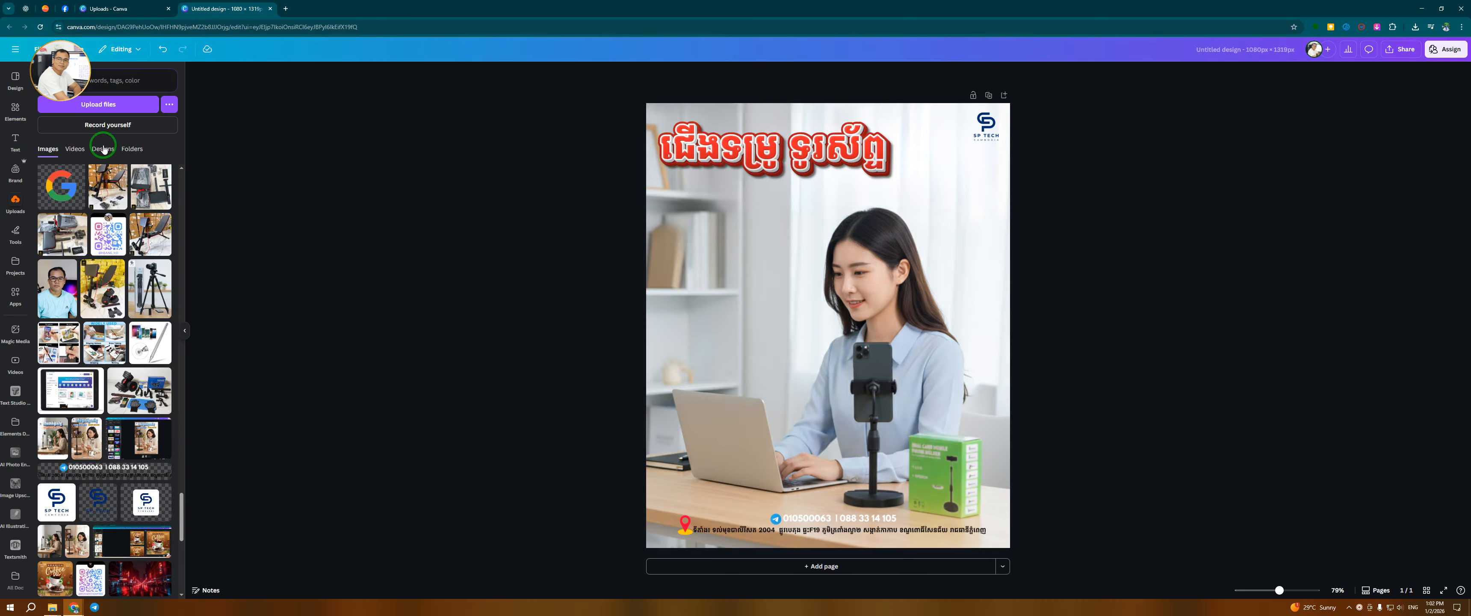
Search the elements for "element" and add a graphic accent above the woman's head
click(15, 111)
click(88, 83)
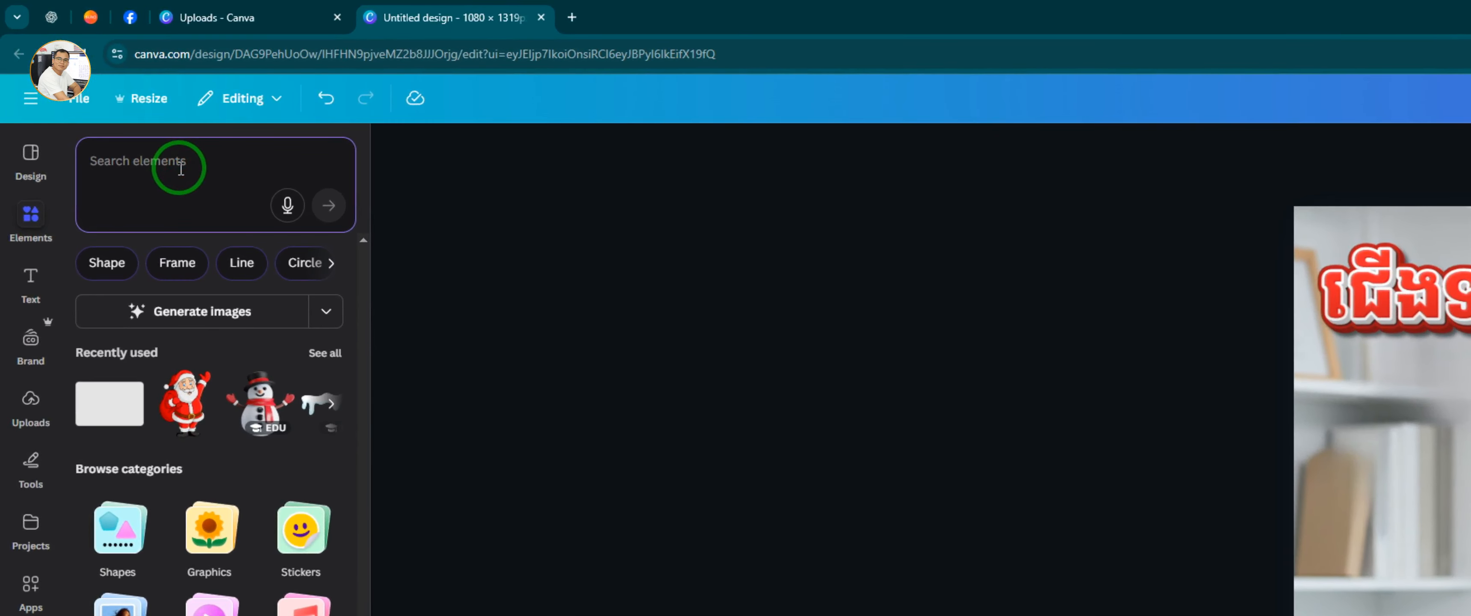
text(elel)
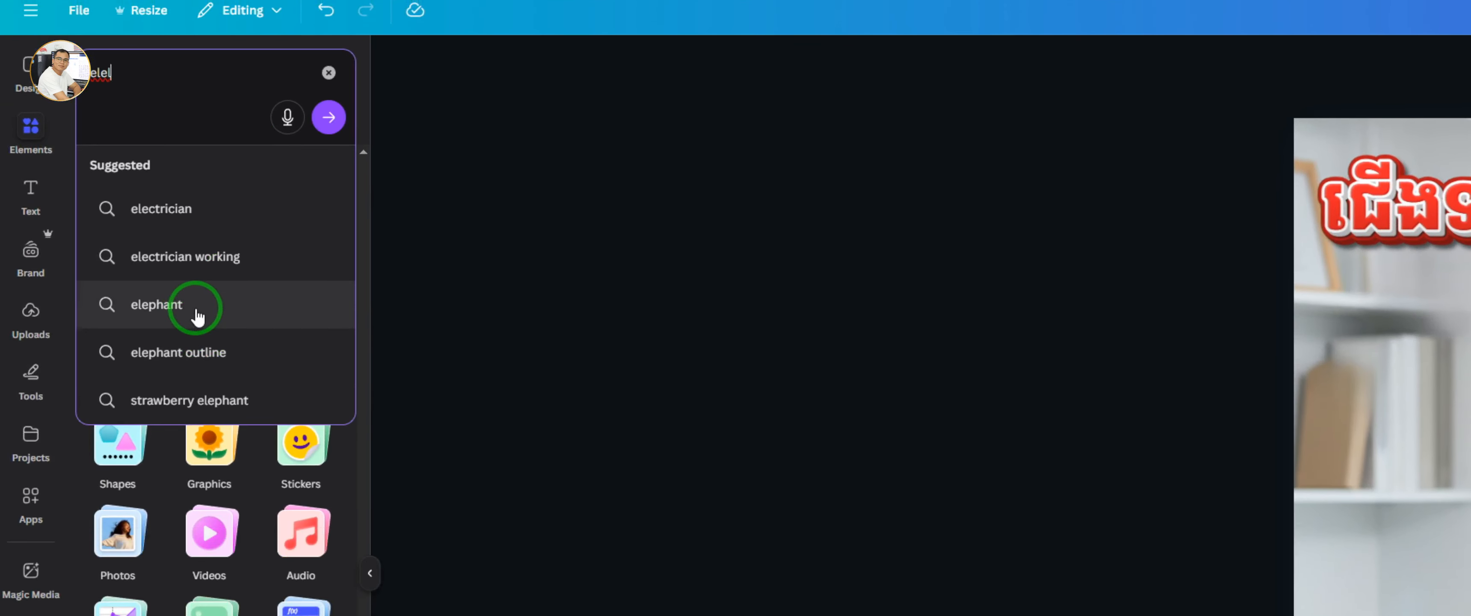
key(BackSpace)
click(199, 209)
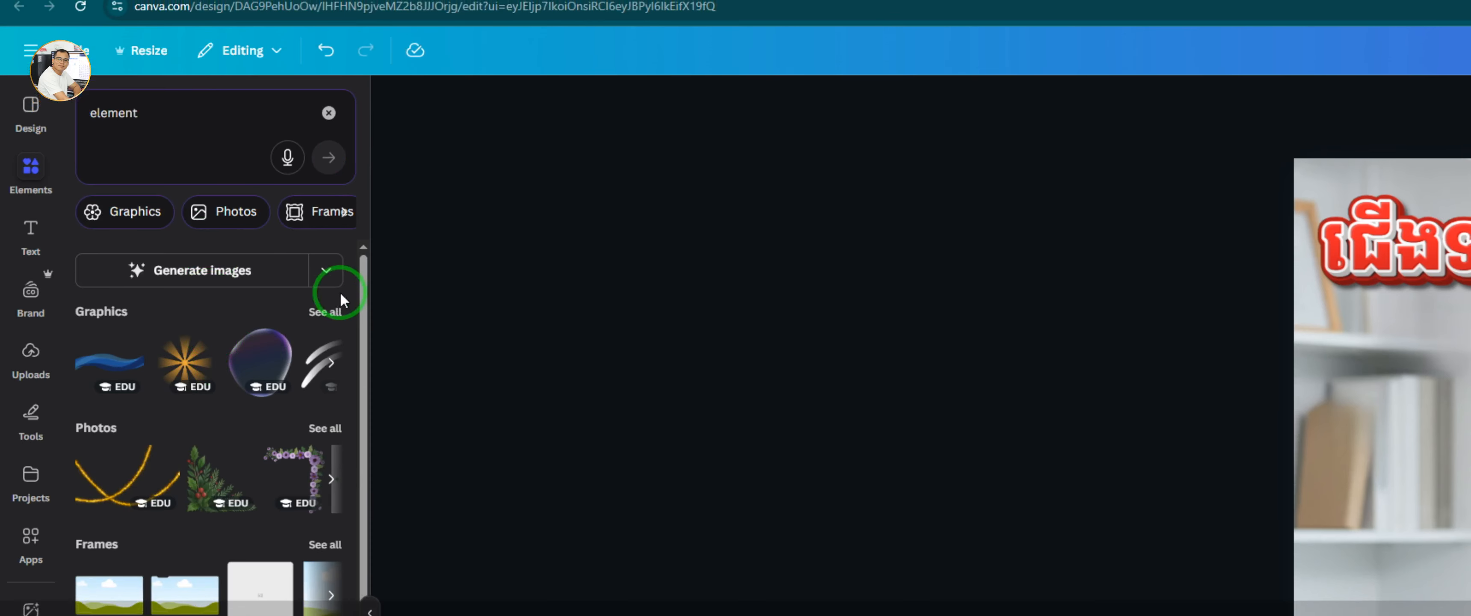
click(323, 354)
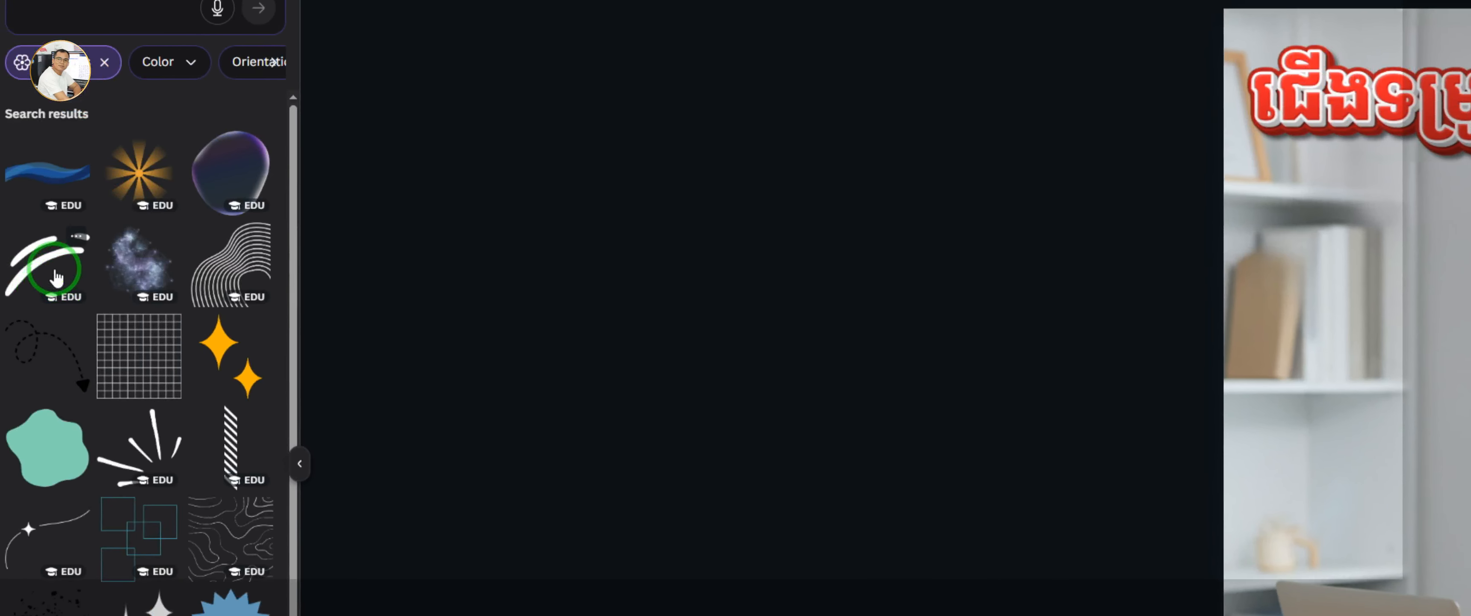
click(56, 279)
mouse_move(908, 270)
mouse_down()
mouse_move(772, 325)
mouse_move(768, 362)
mouse_move(848, 338)
mouse_up()
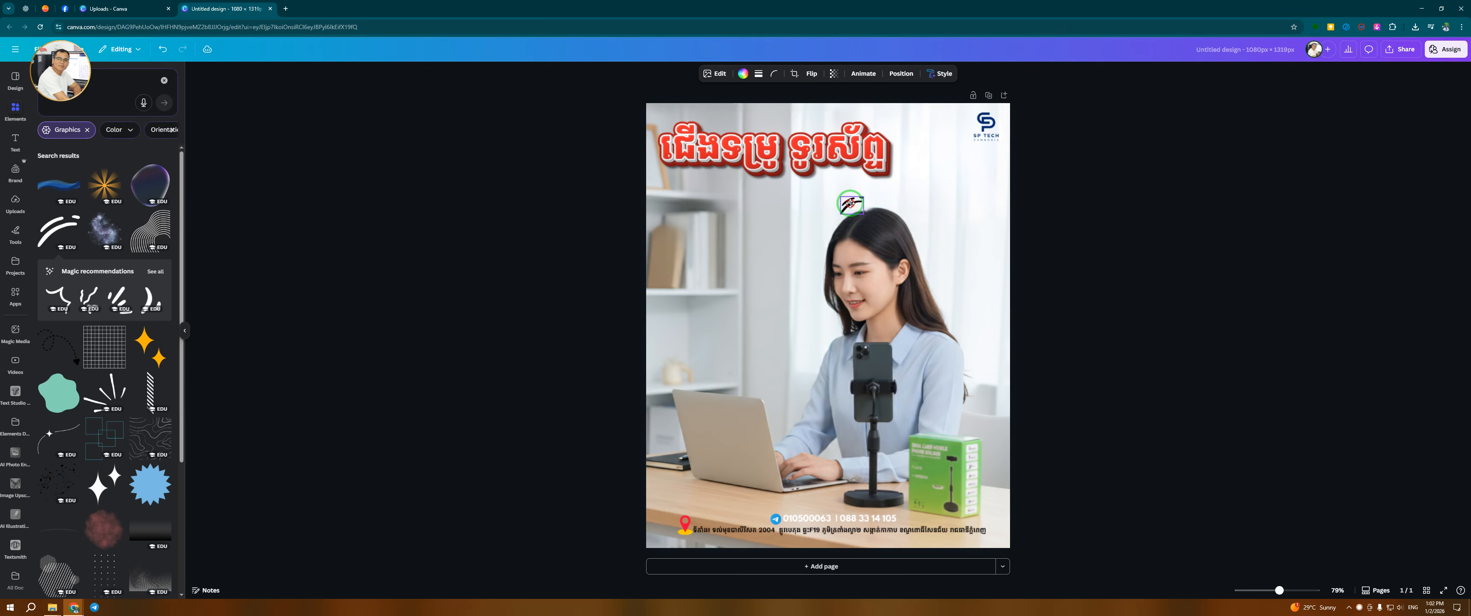
drag(850, 202, 849, 207)
Recolor the accent graphic yellow
click(742, 73)
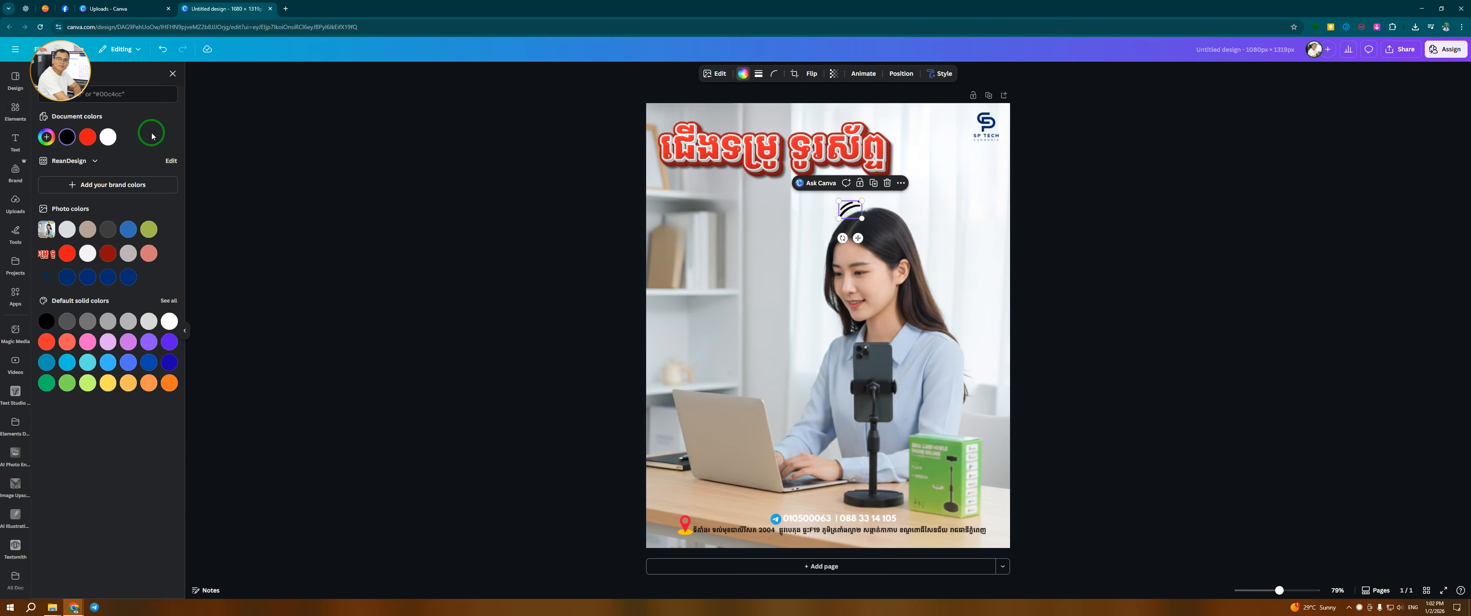
click(406, 257)
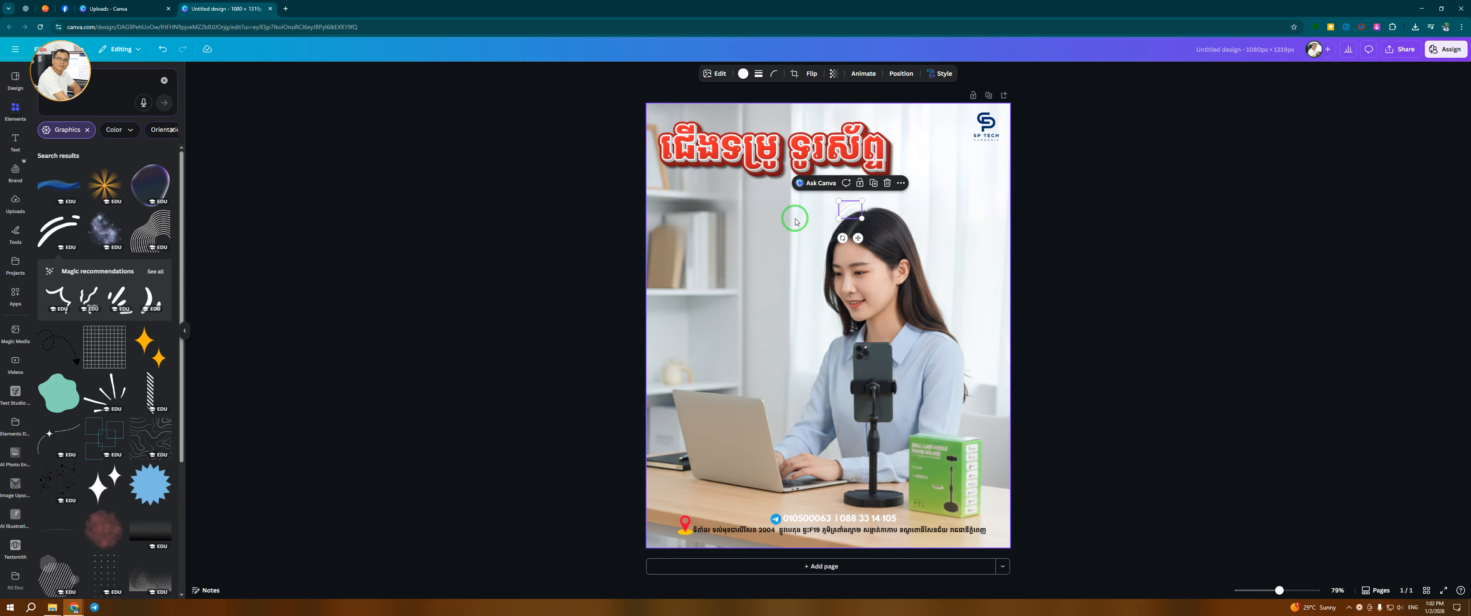
click(743, 73)
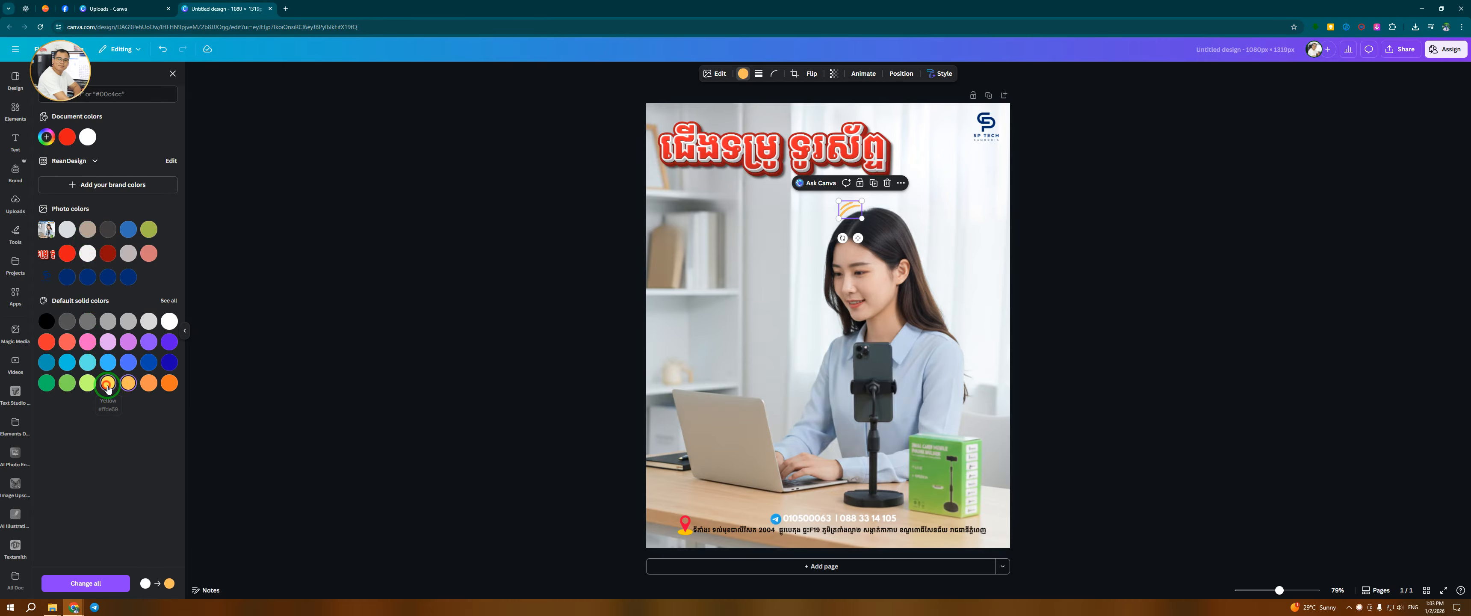
click(419, 417)
key(ctrl+minus)
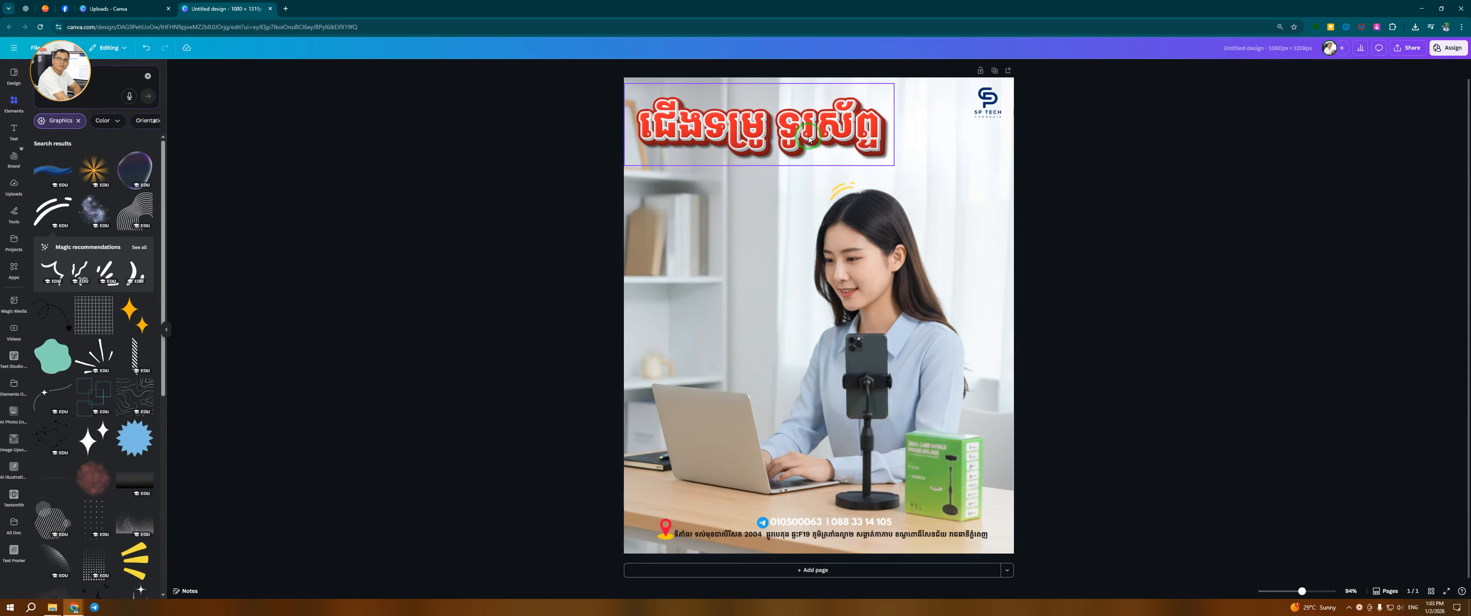
Enlarge the Khmer title slightly
click(848, 132)
drag(894, 83, 918, 77)
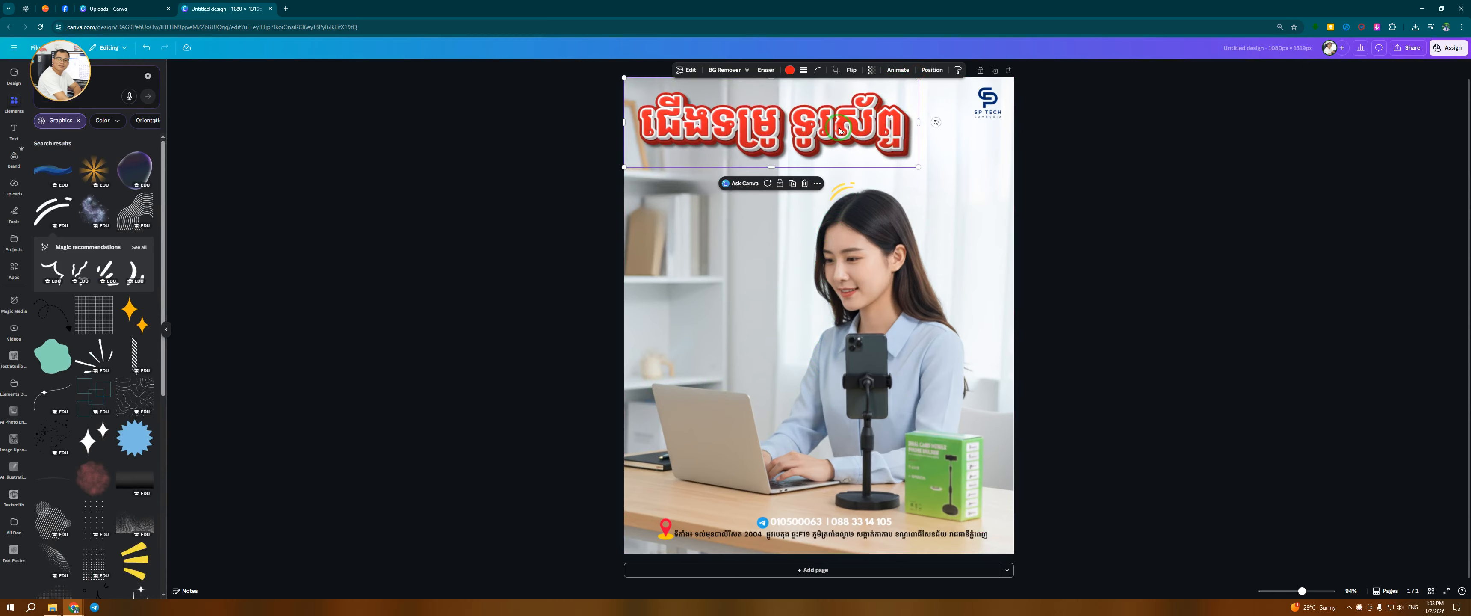
click(585, 262)
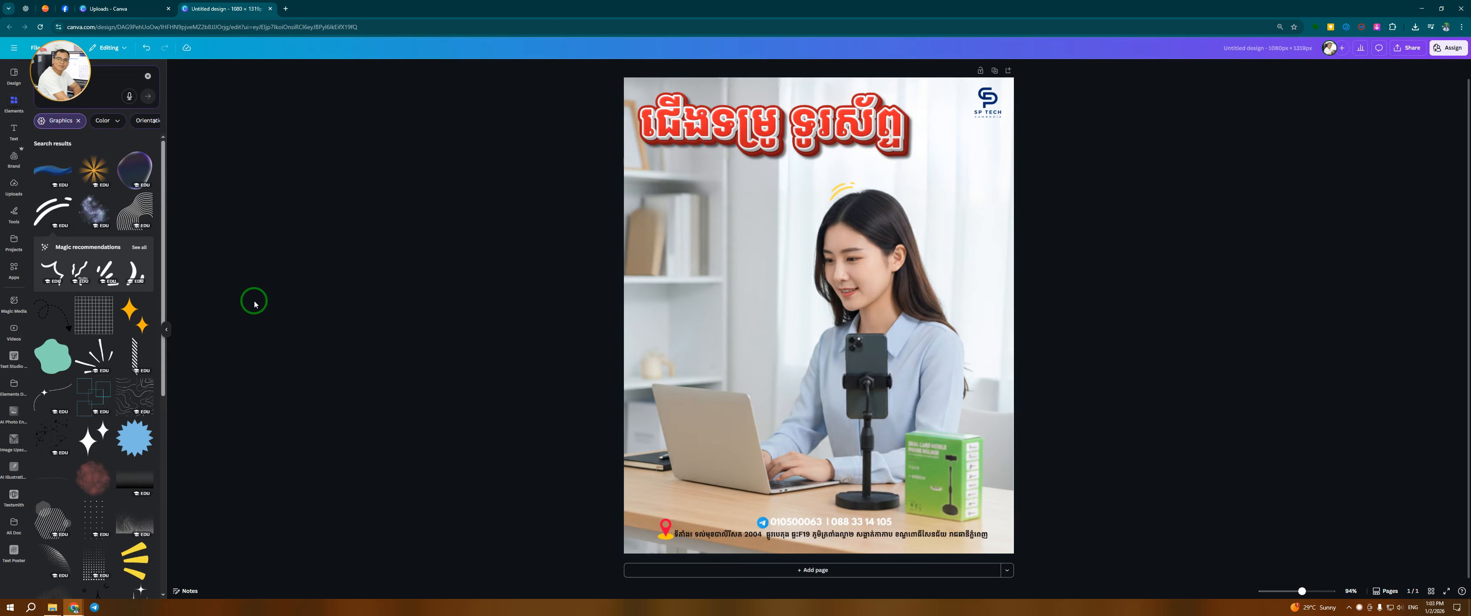
Add a yellow burst graphic and place it beside the phone in the holder
scroll(121, 386, down, 2)
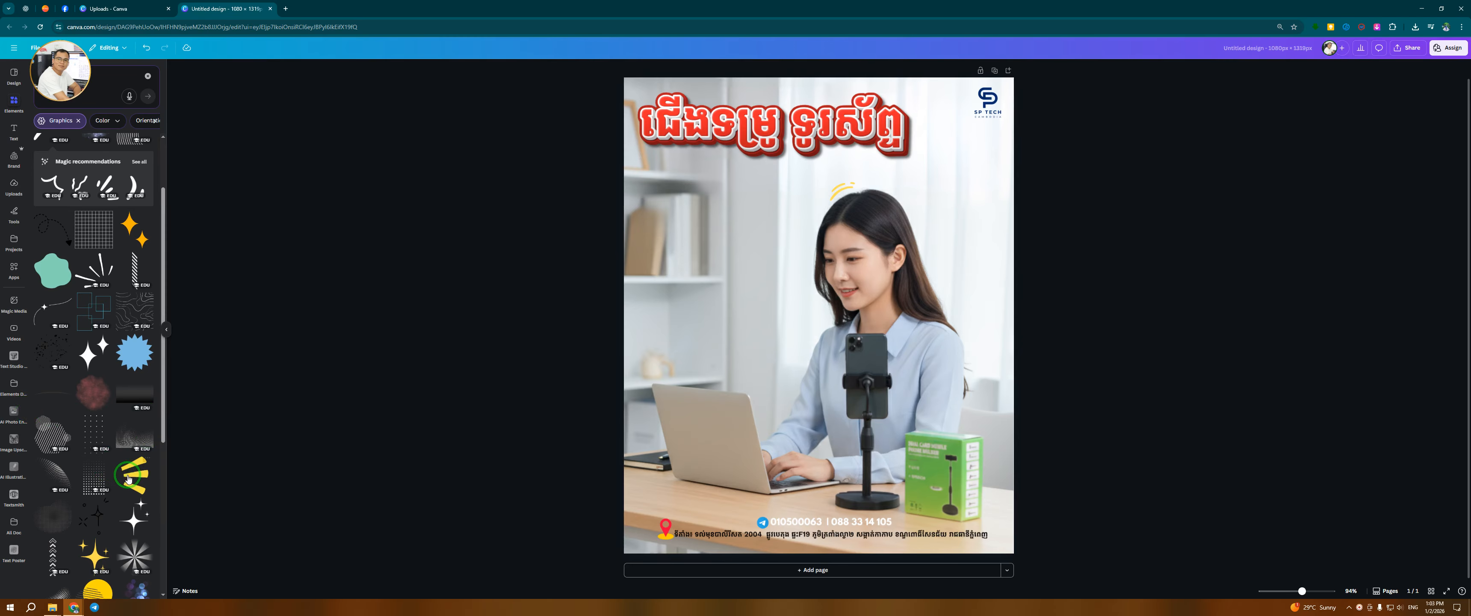
click(129, 477)
drag(888, 219, 761, 353)
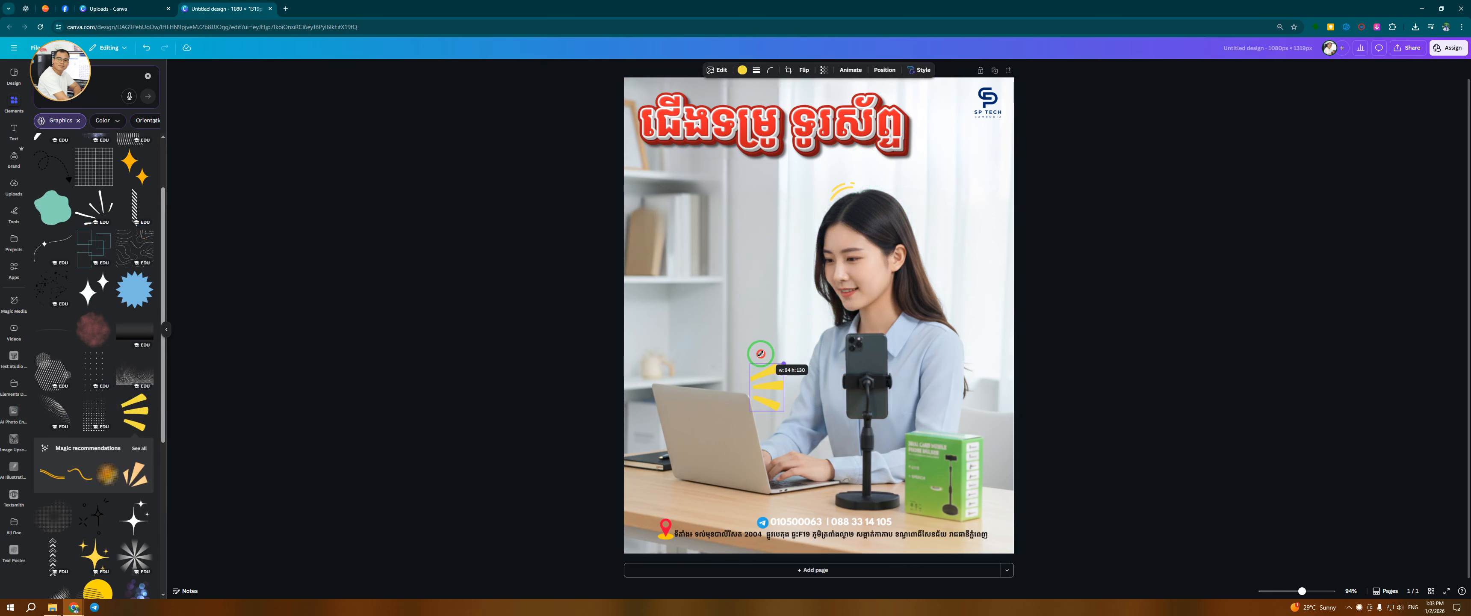
drag(761, 393, 897, 343)
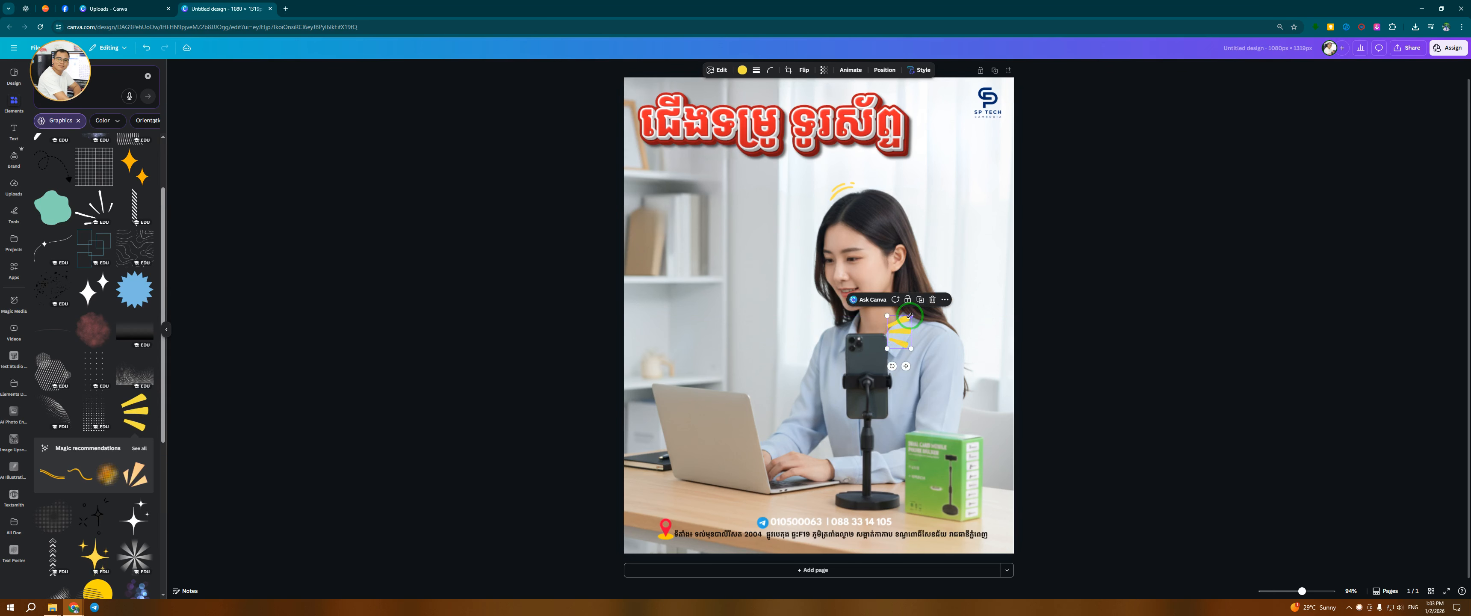
click(660, 377)
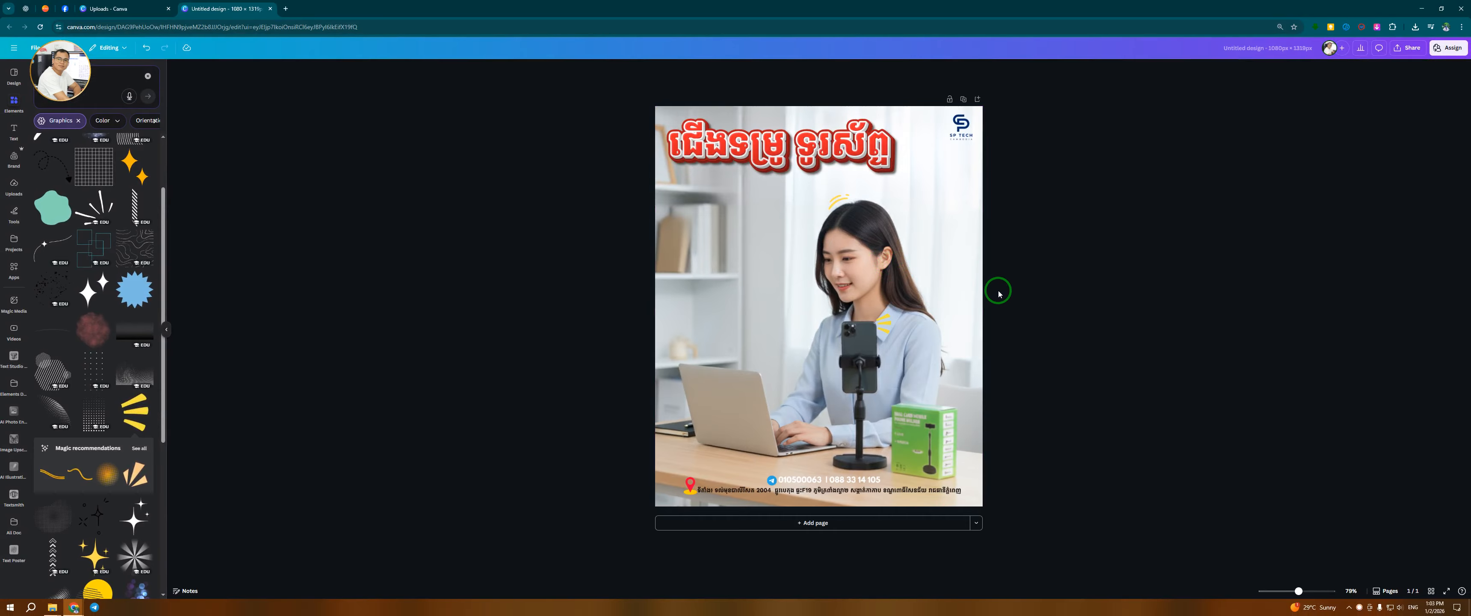
Download the design as a JPG at maximum quality into the canva tip folder in Downloads
scroll(988, 284, up, 3)
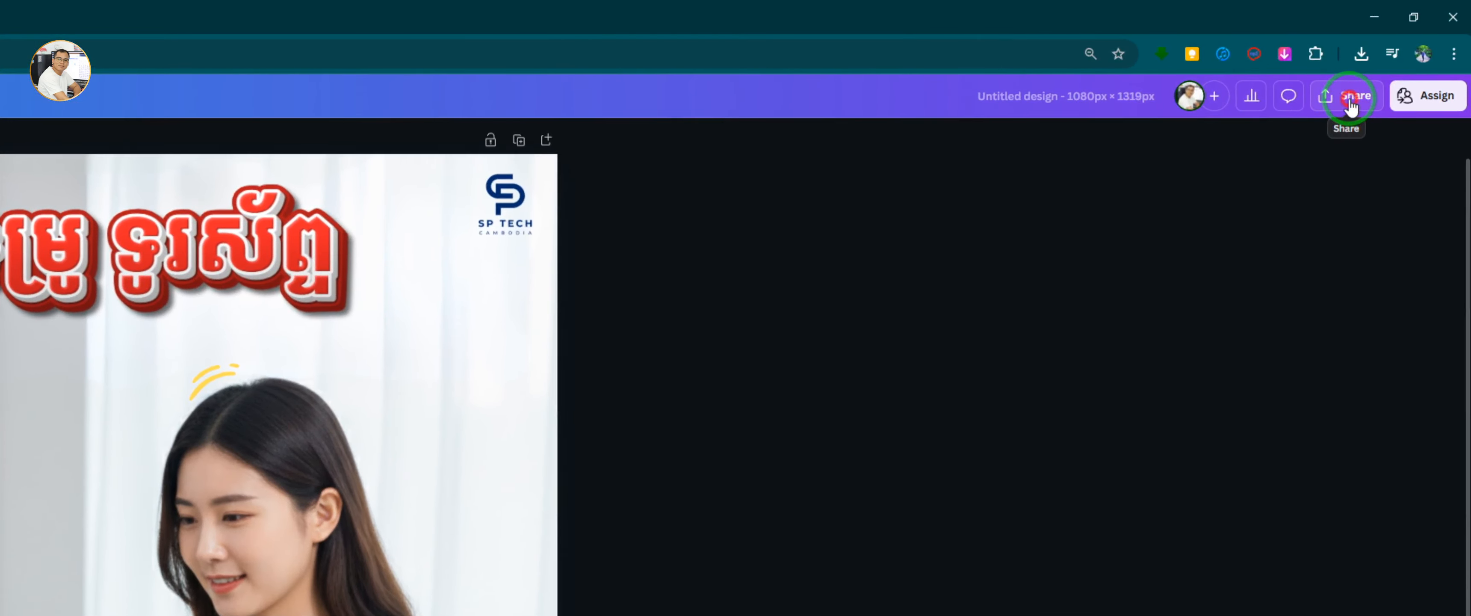
click(1349, 106)
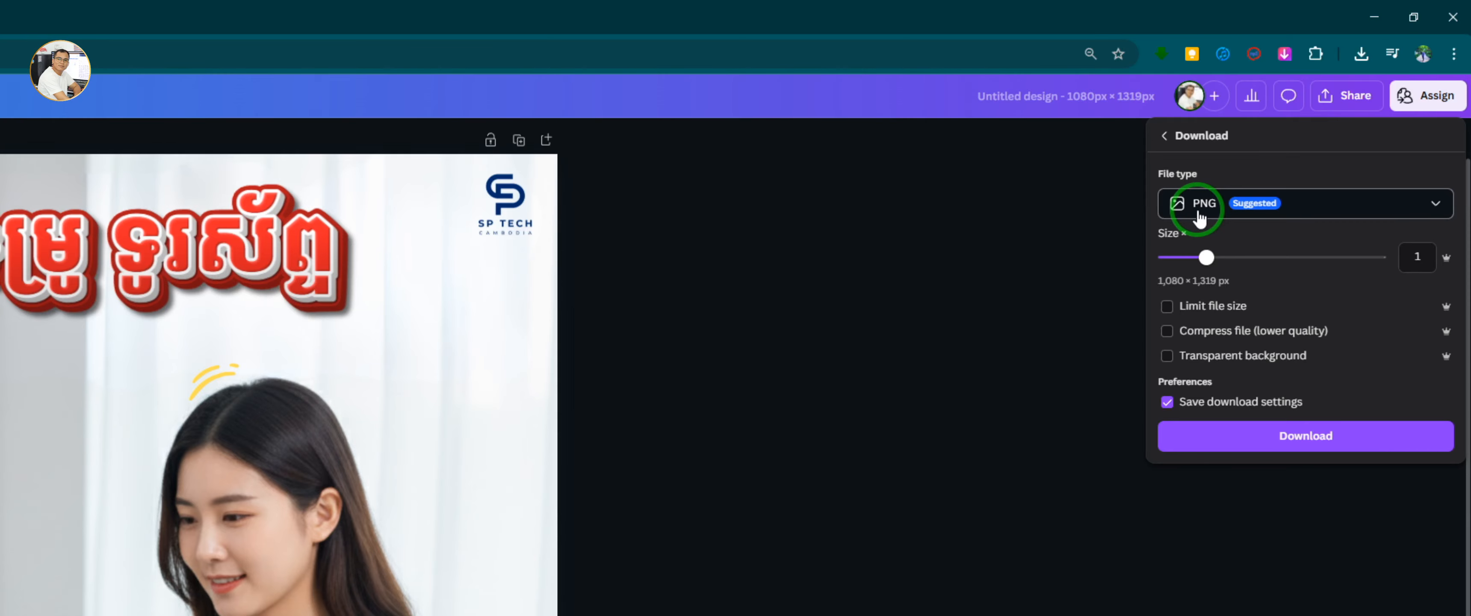
click(1200, 219)
click(1205, 245)
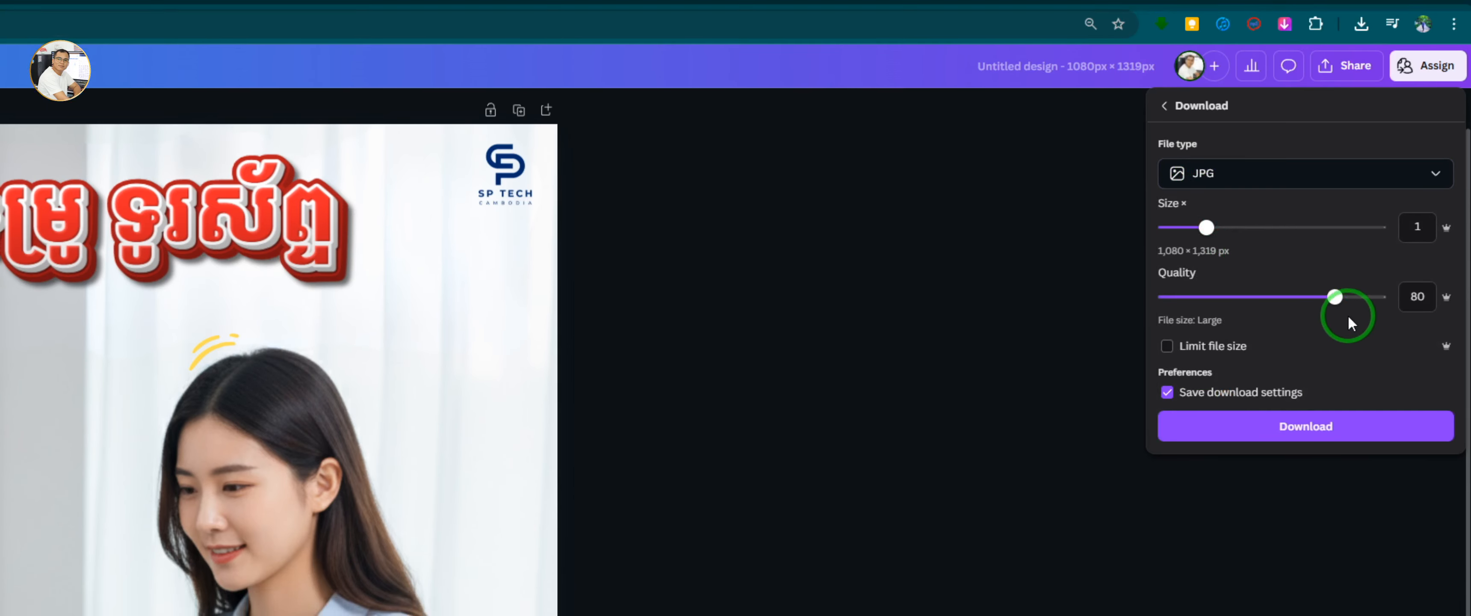
drag(1337, 299, 1428, 311)
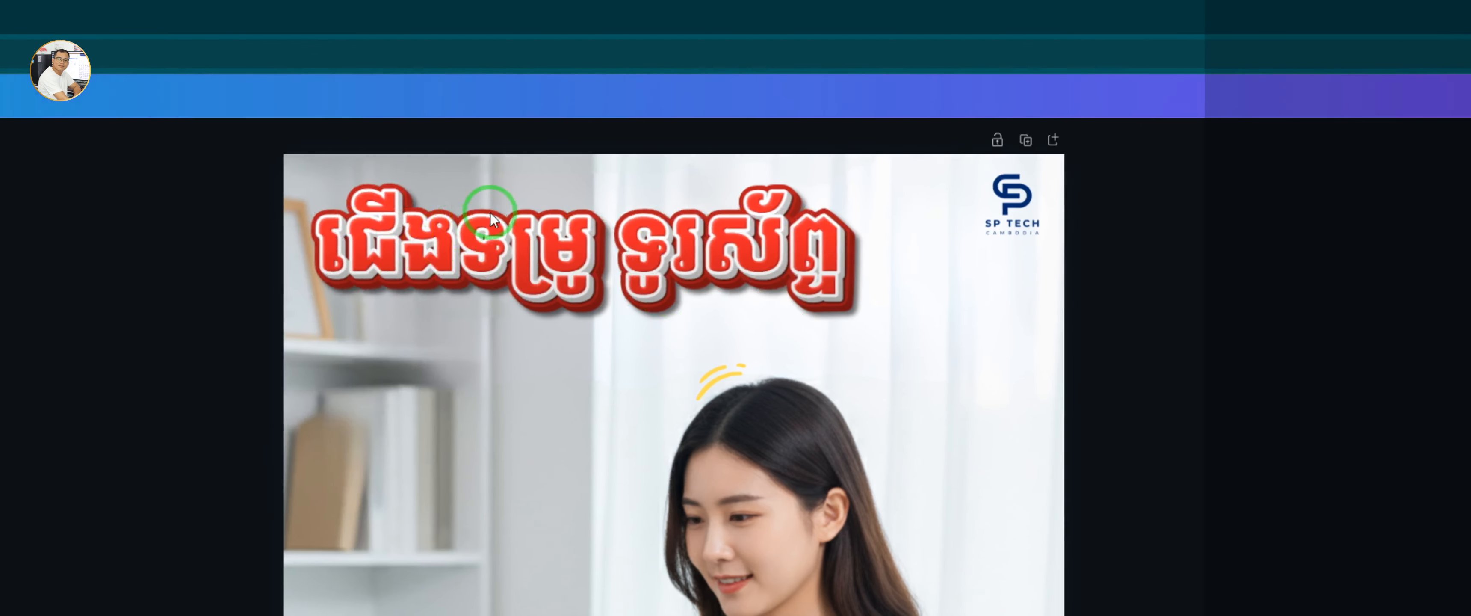
click(1296, 312)
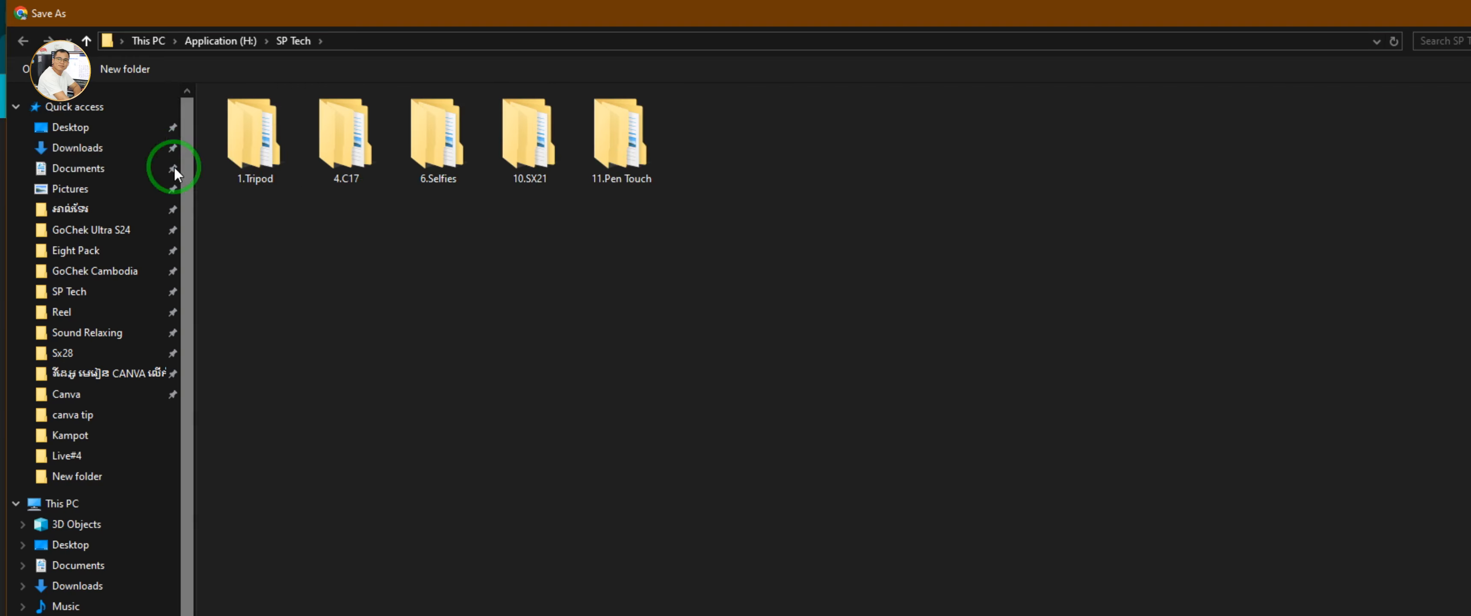
click(97, 127)
click(81, 148)
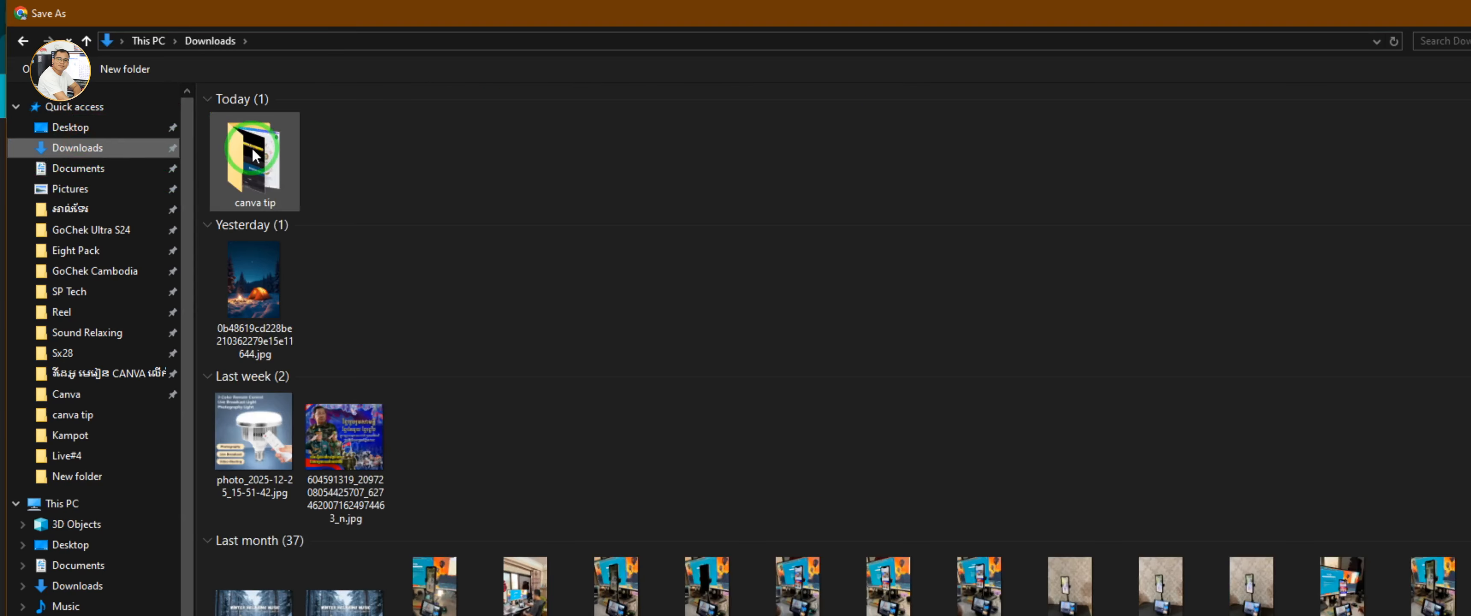
double_click(254, 152)
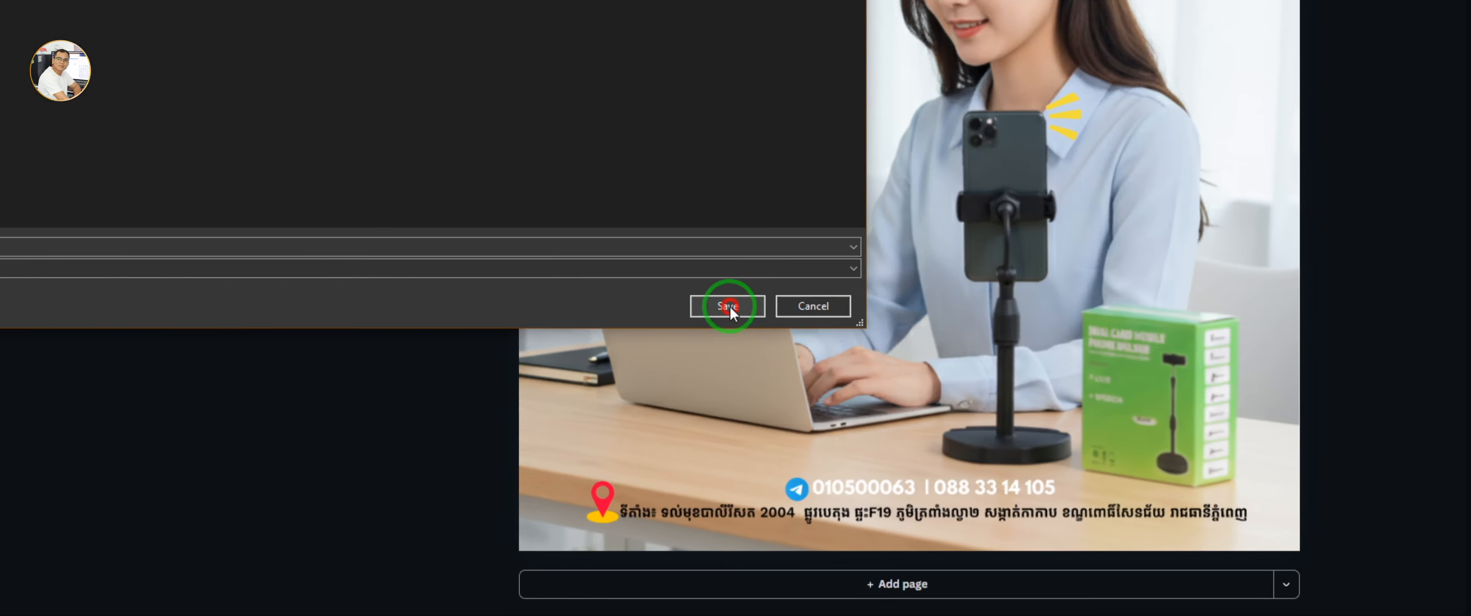
click(1321, 422)
Open the downloaded JPG to review it
click(1359, 25)
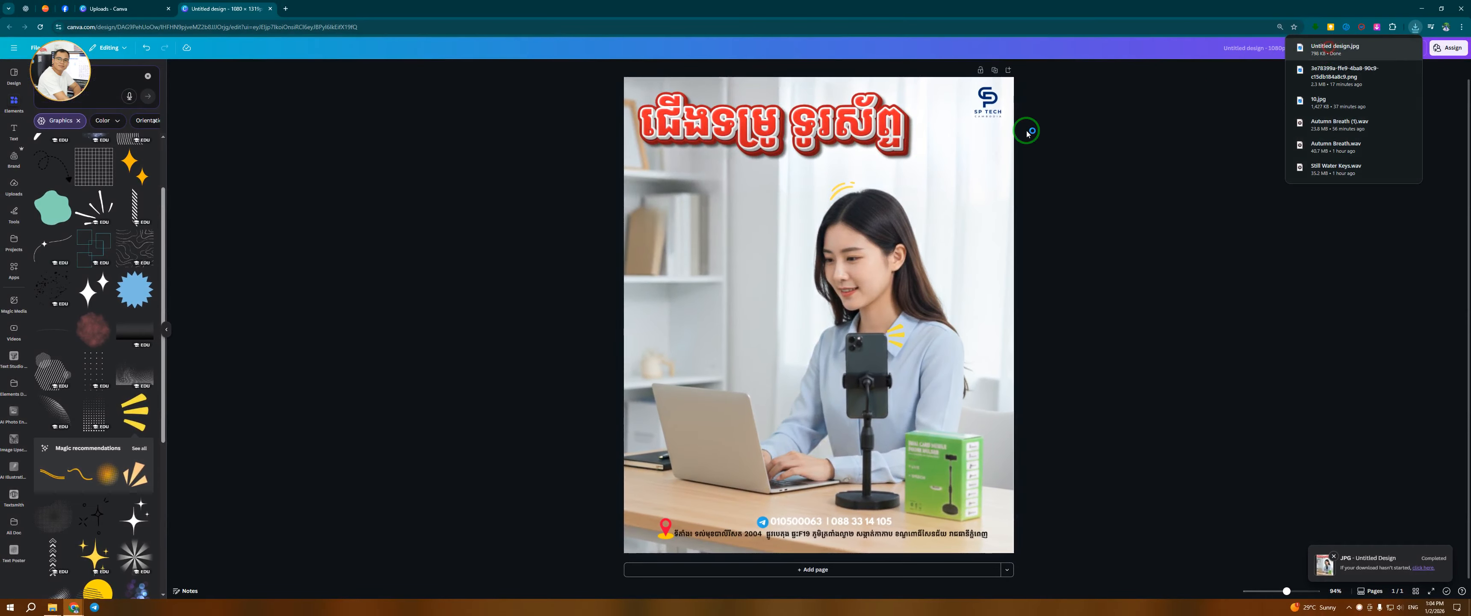
drag(609, 35, 801, 16)
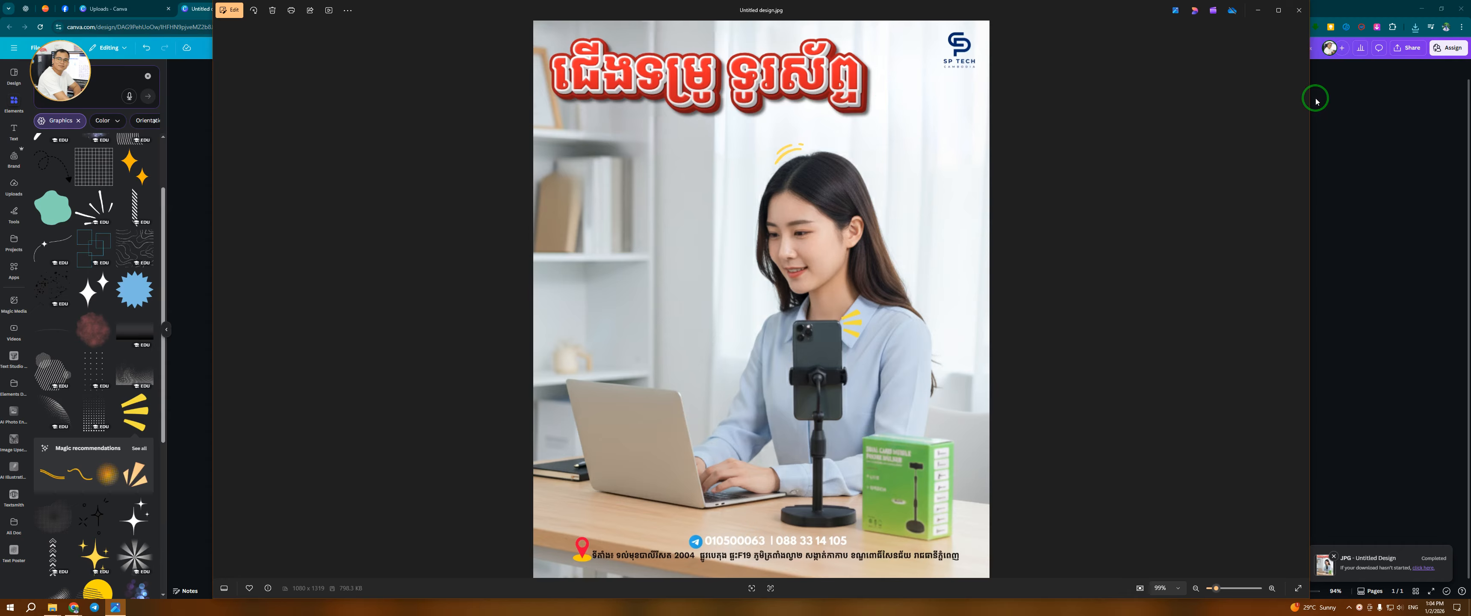
click(1323, 146)
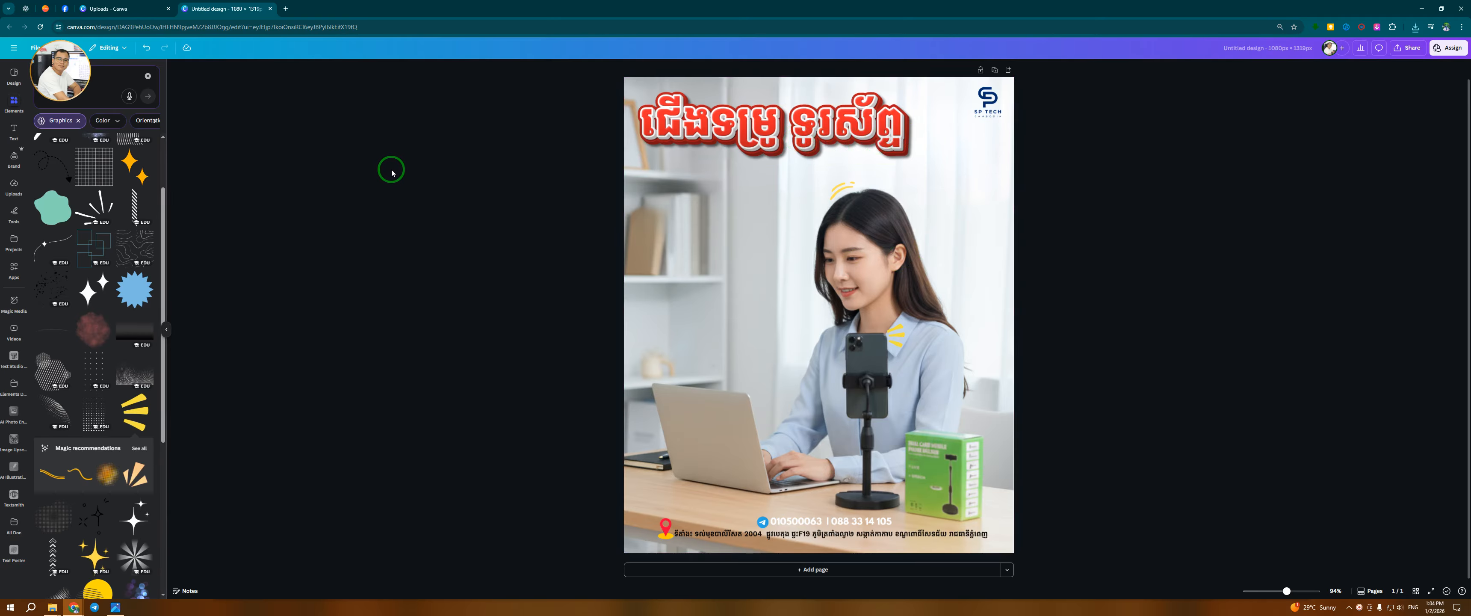
Close the design tabs, open Canva in a new tab, and reopen the design from the recent designs
click(269, 9)
click(168, 8)
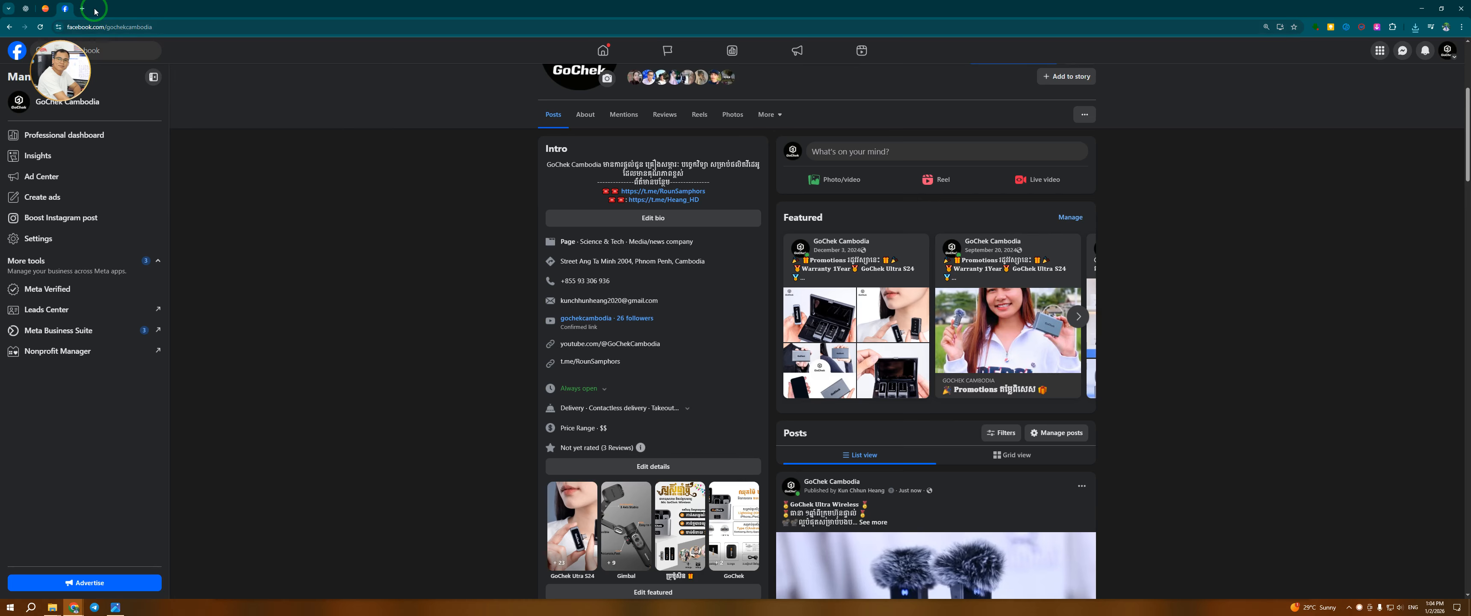
click(86, 10)
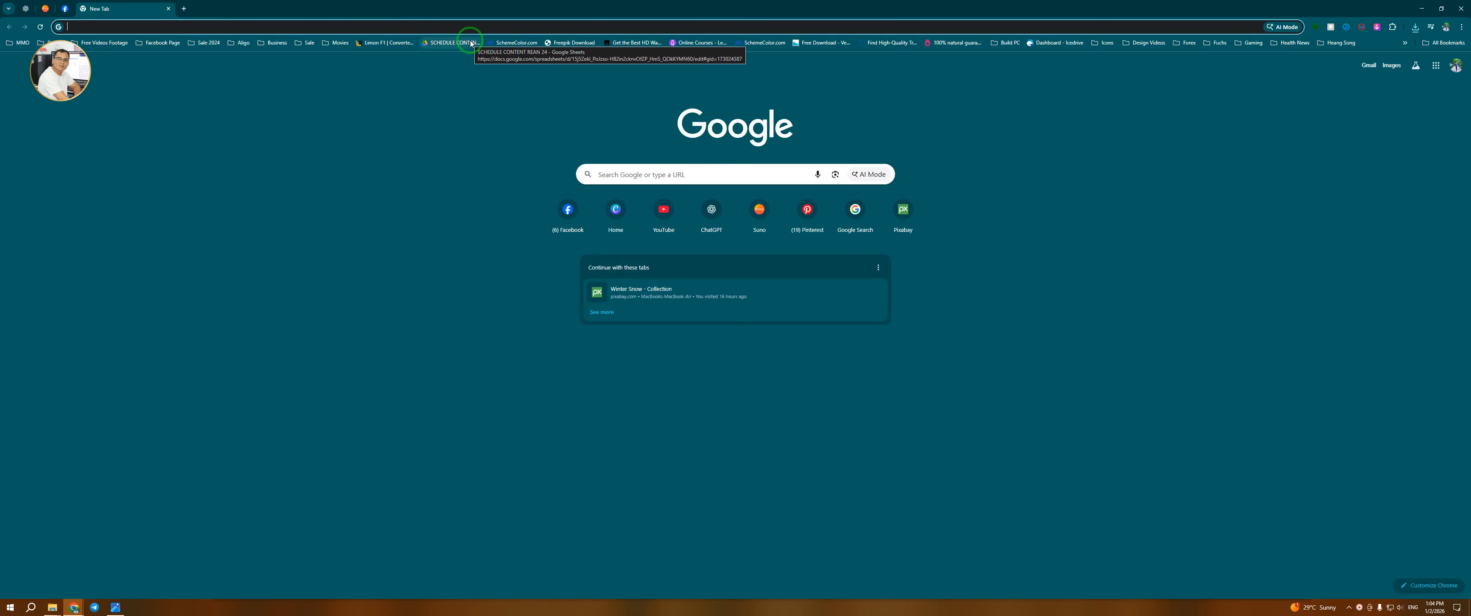
text(canva)
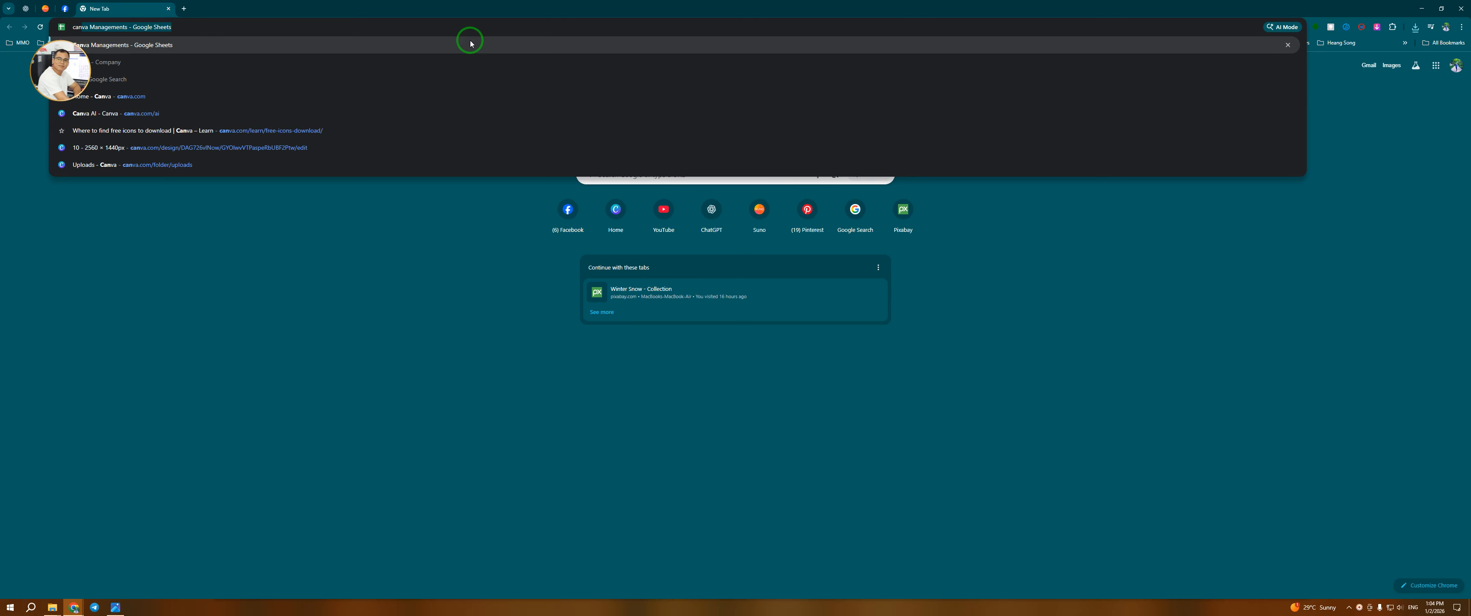
click(108, 95)
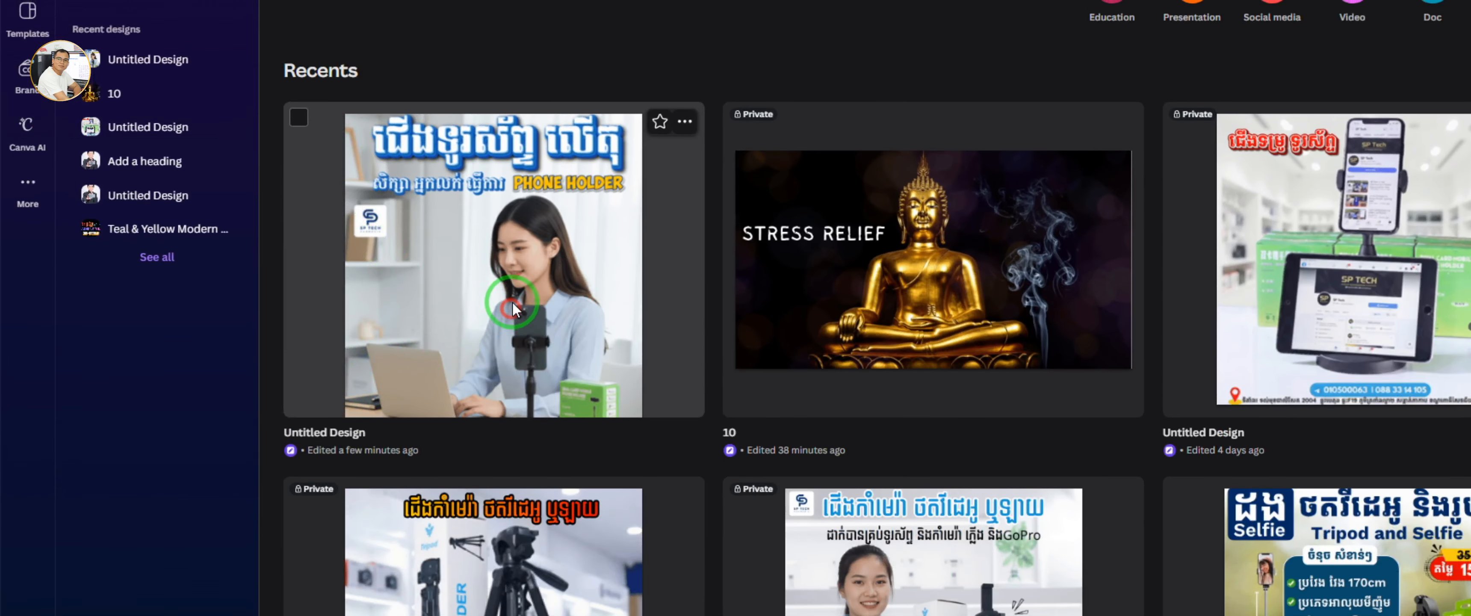
click(409, 359)
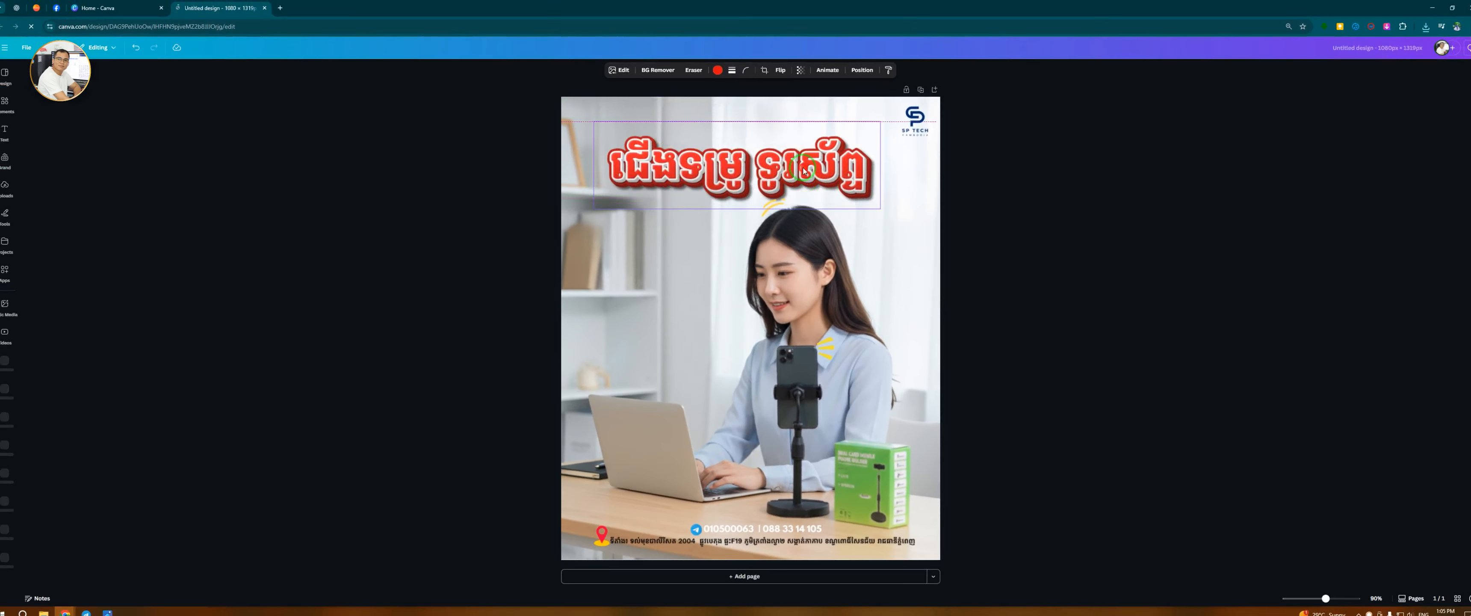
Deselect the design and open YouTube in a new browser tab
click(1033, 189)
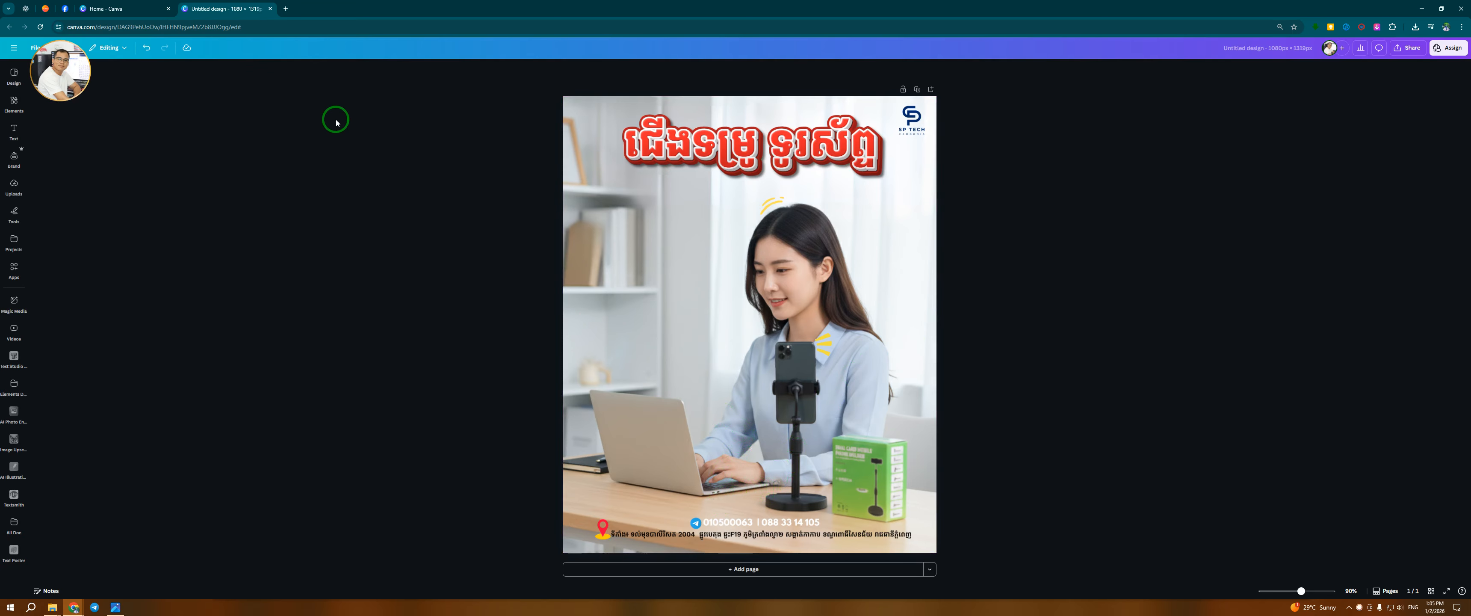
click(287, 10)
click(662, 217)
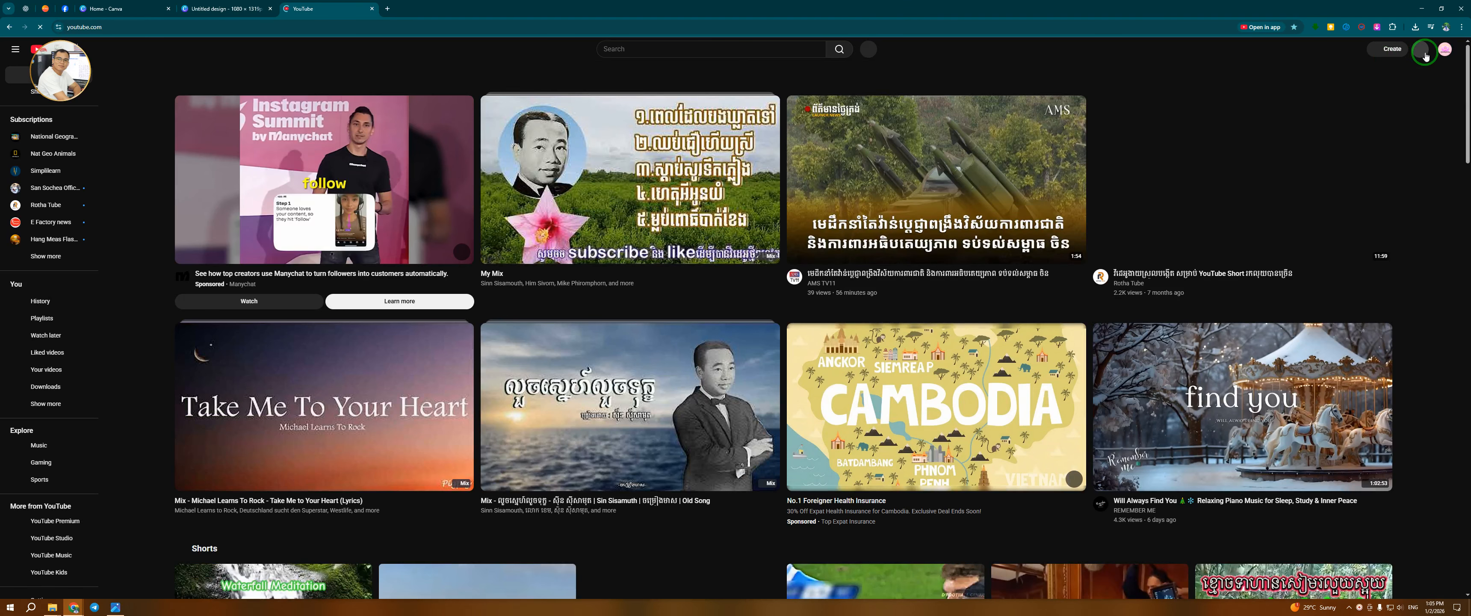
Switch the YouTube account to the REAN DESIGN channel
click(1445, 49)
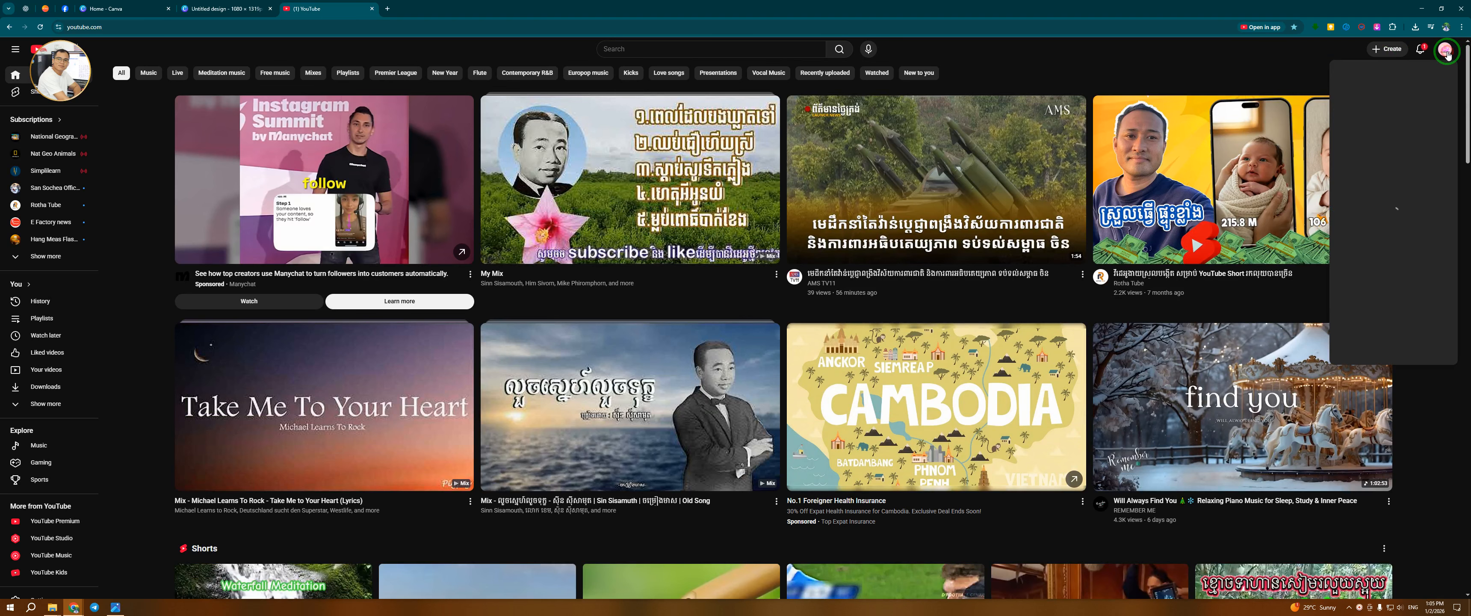
click(1393, 130)
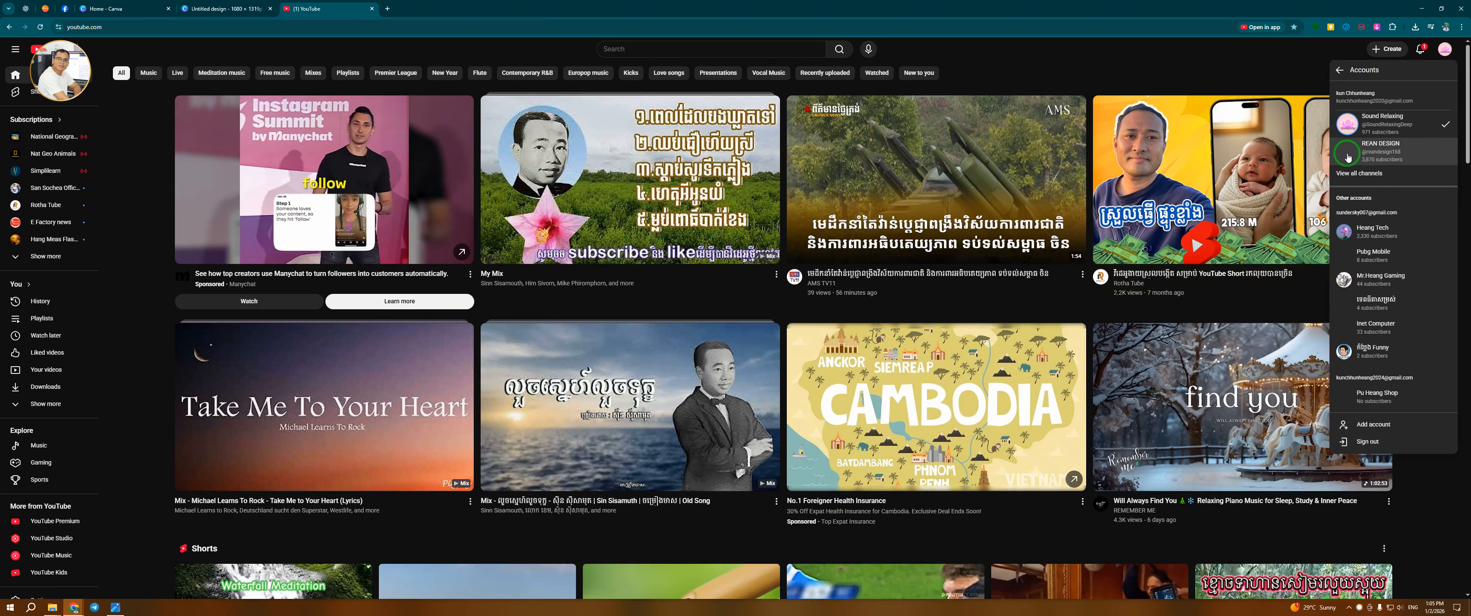
click(1371, 154)
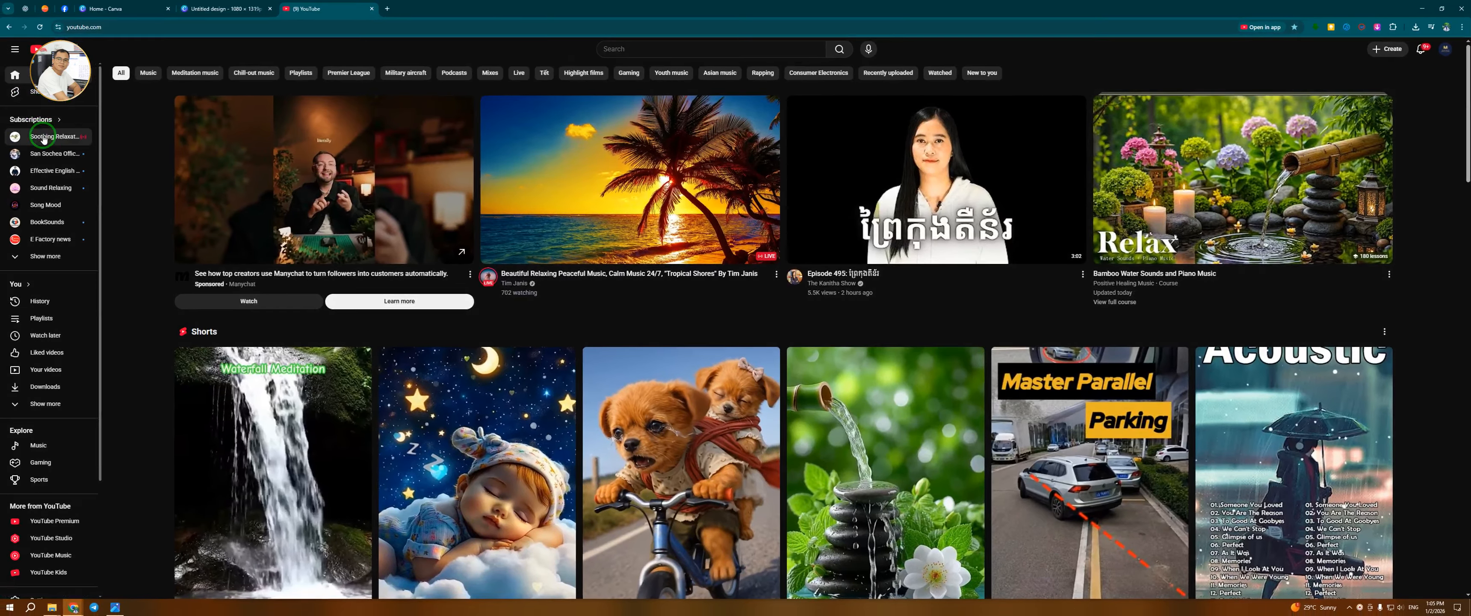
Open the account menu and go to the REAN DESIGN channel page
click(1446, 49)
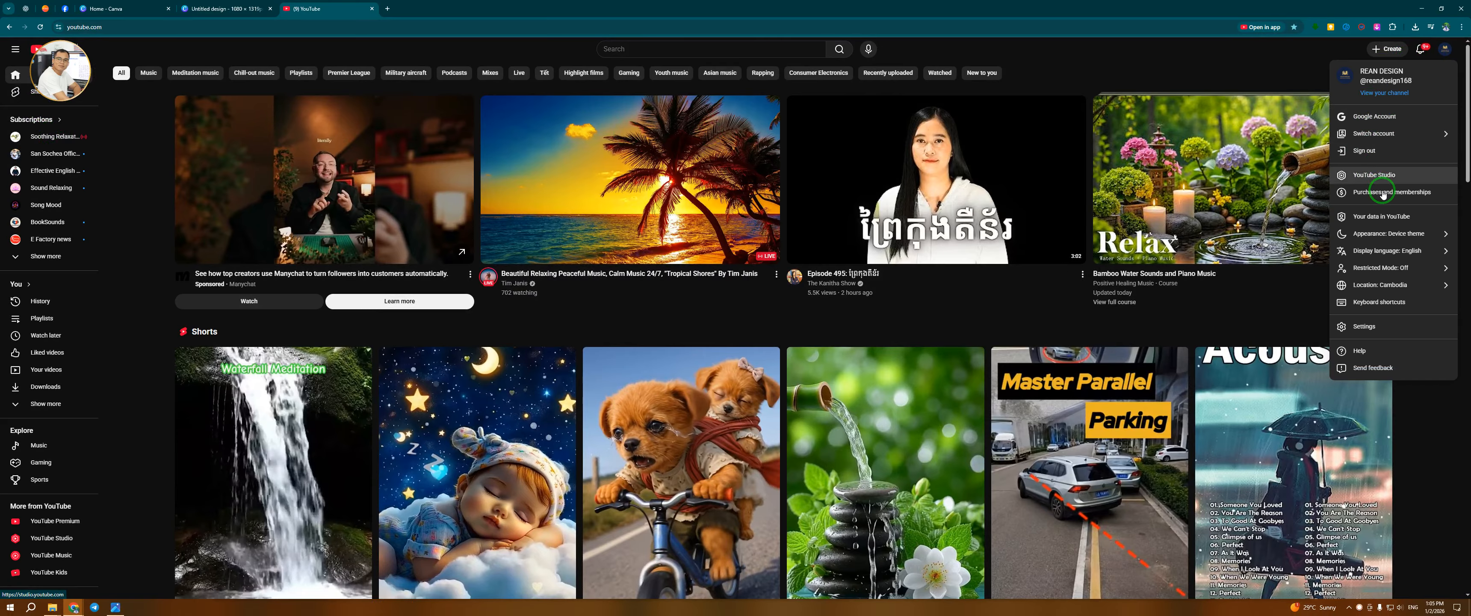
click(1425, 134)
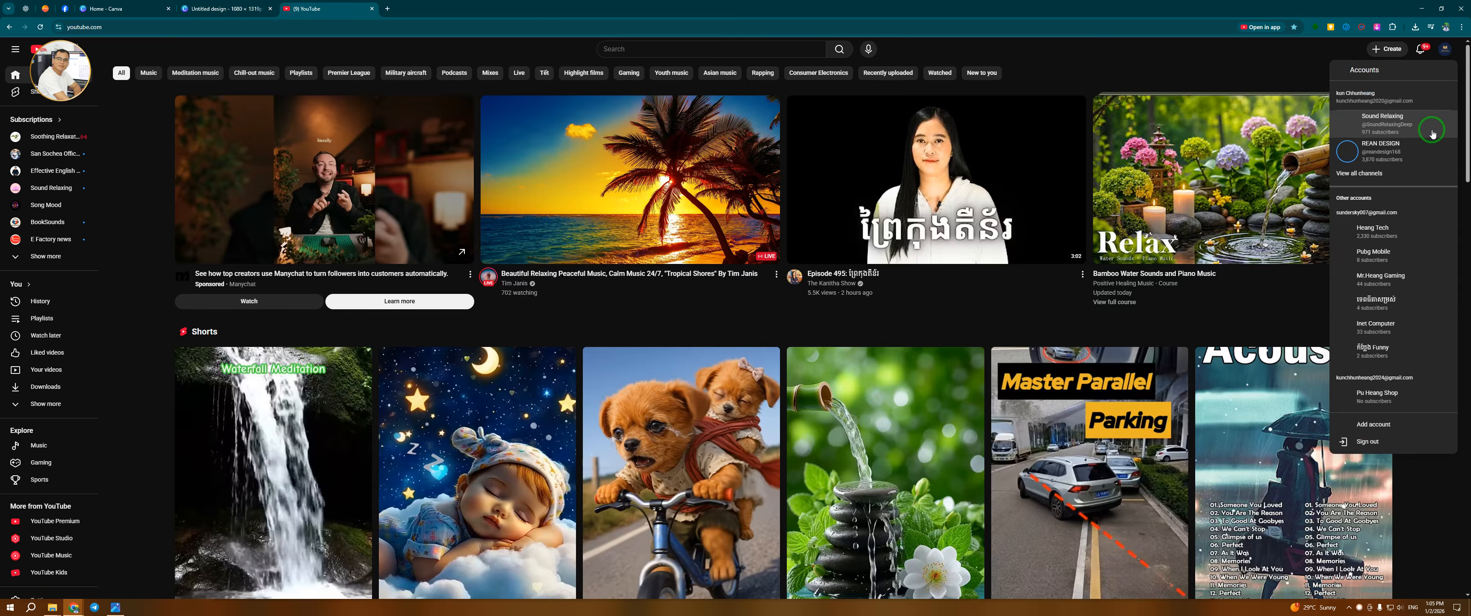
click(1339, 70)
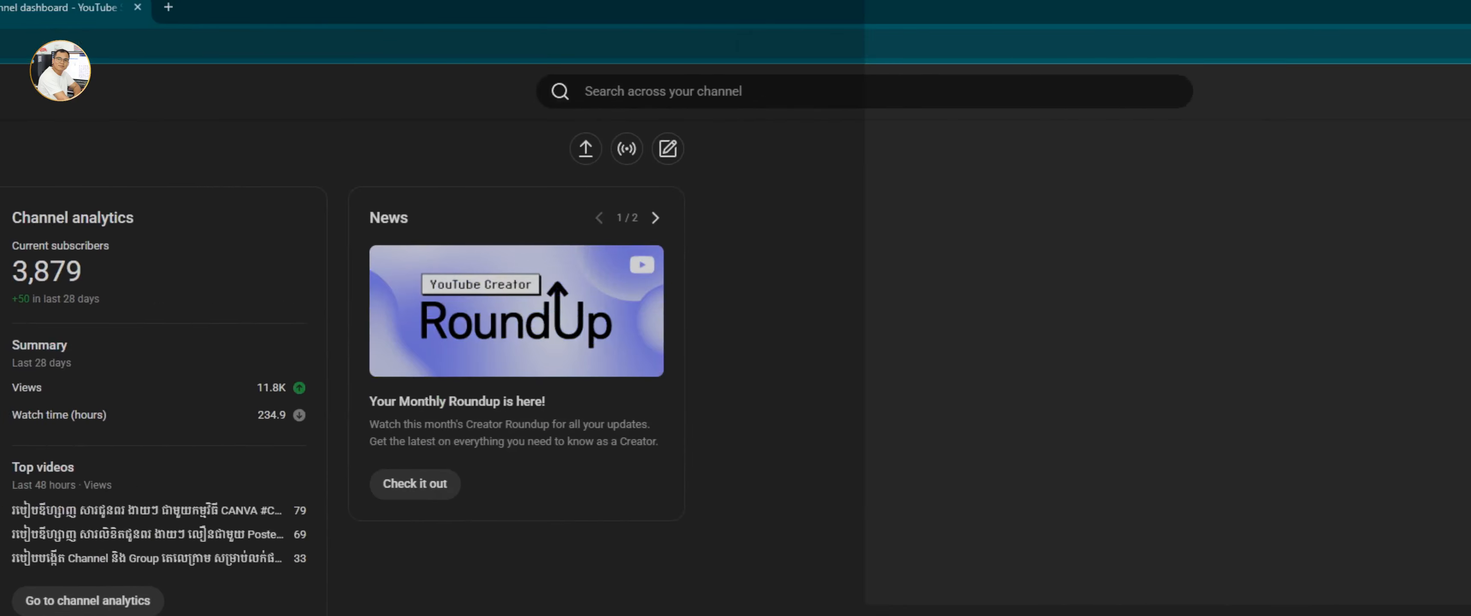
click(1438, 96)
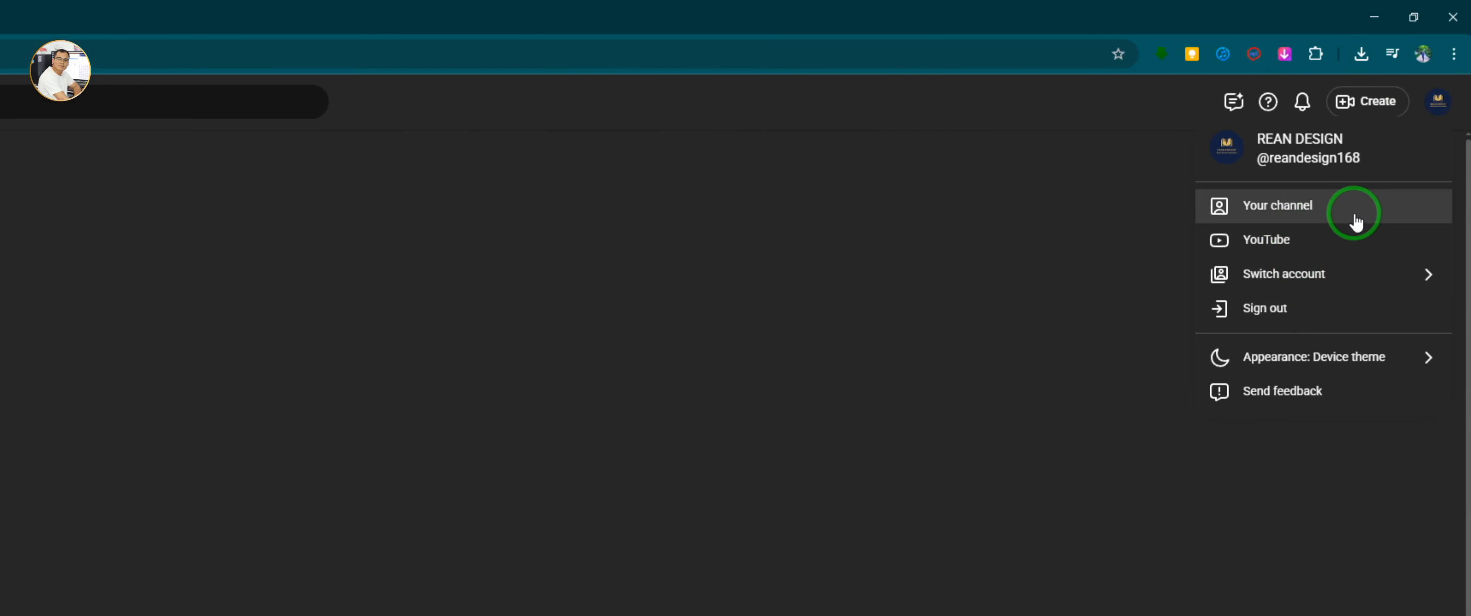
click(1357, 223)
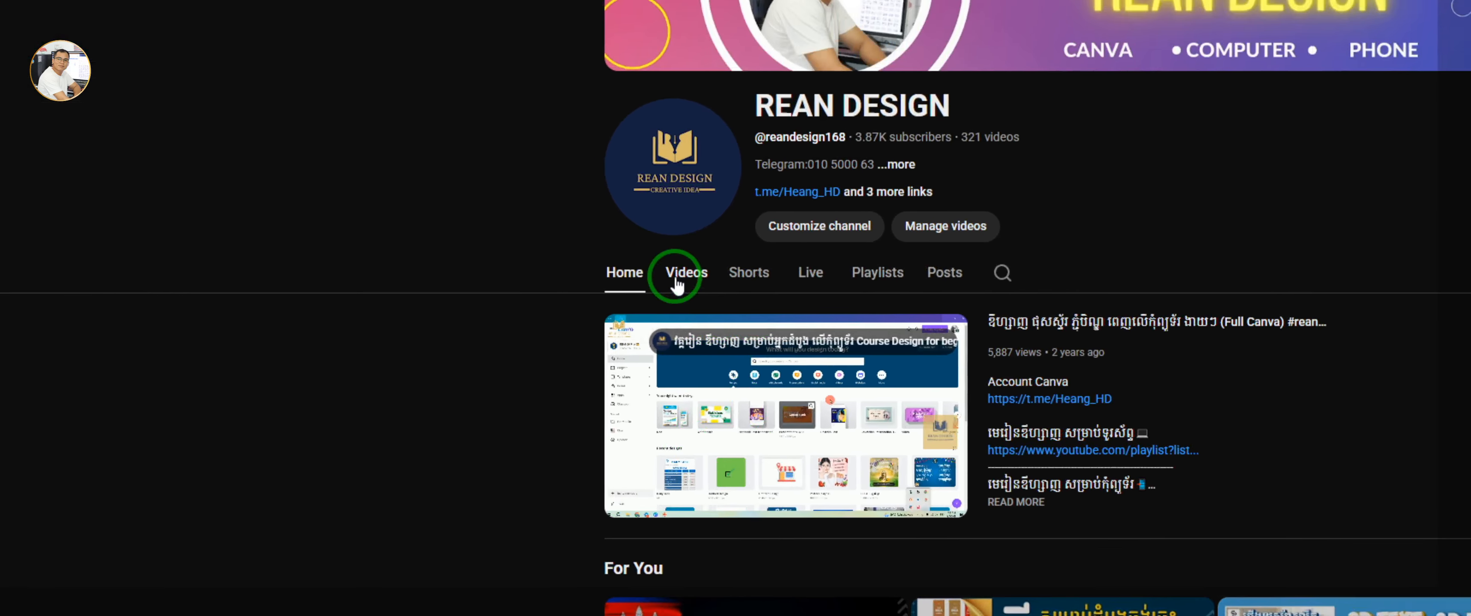
Open the channel's Videos section and browse through the uploaded videos
click(720, 297)
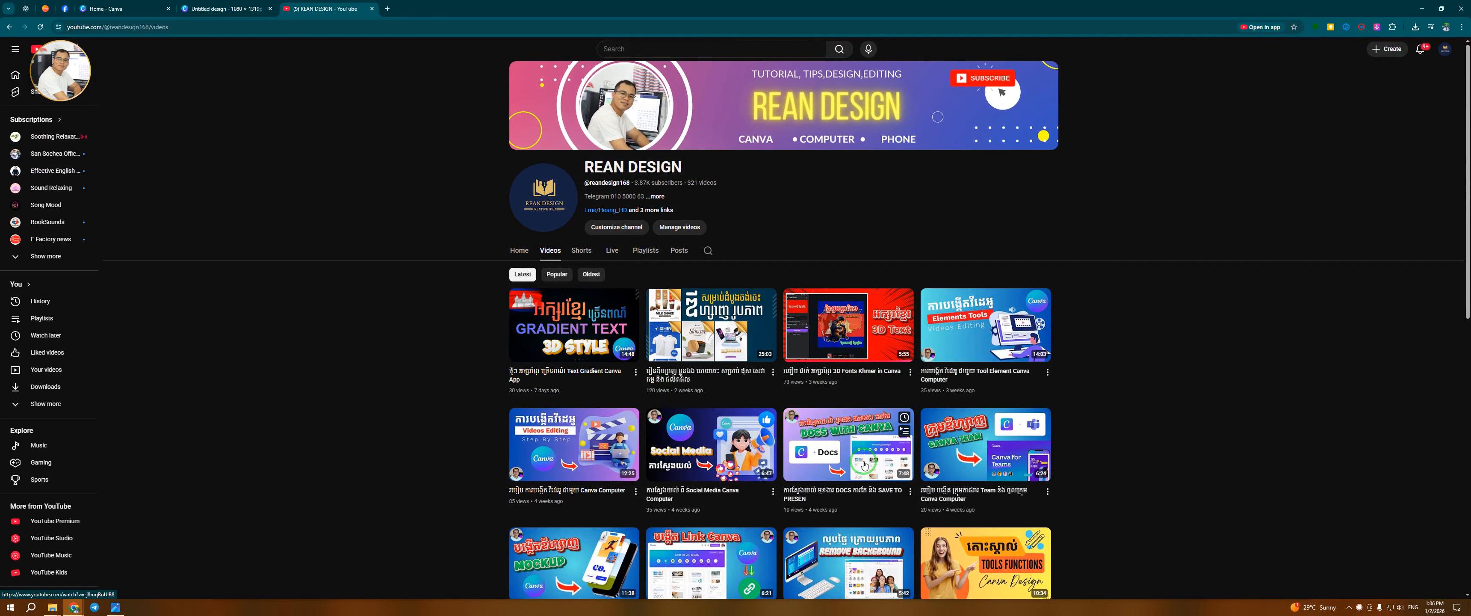
scroll(864, 470, down, 3)
scroll(864, 470, down, 3)
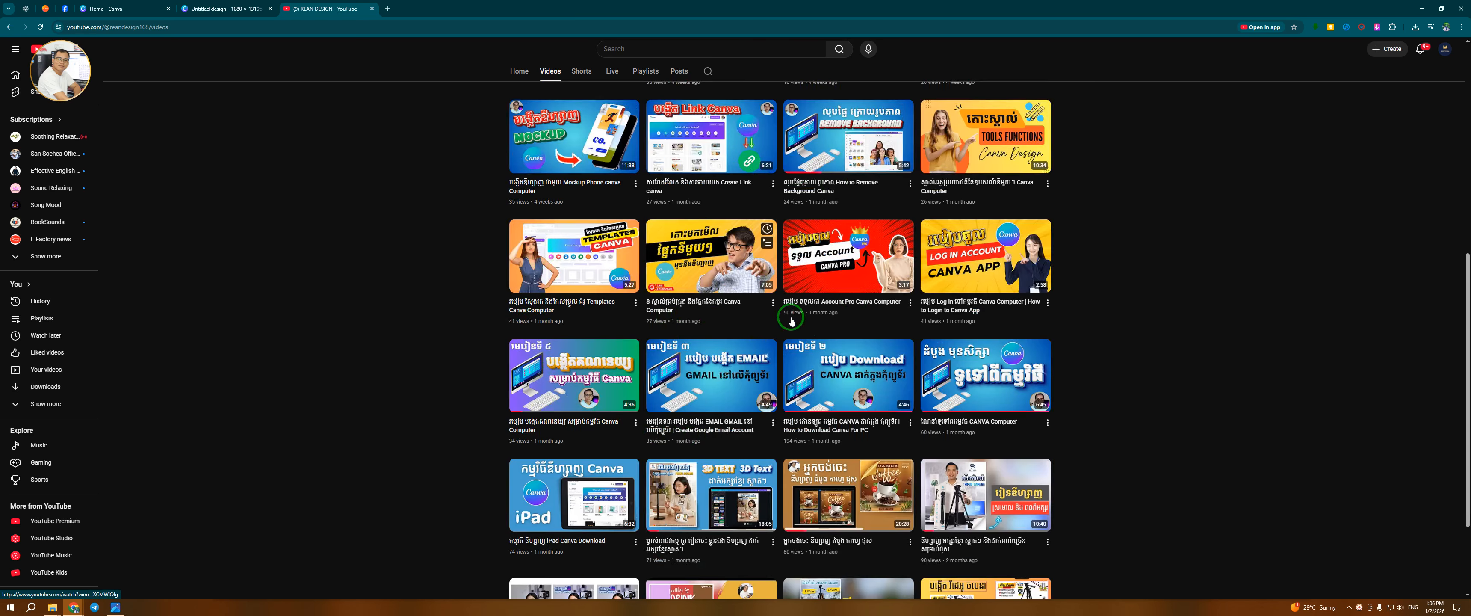
scroll(687, 393, down, 4)
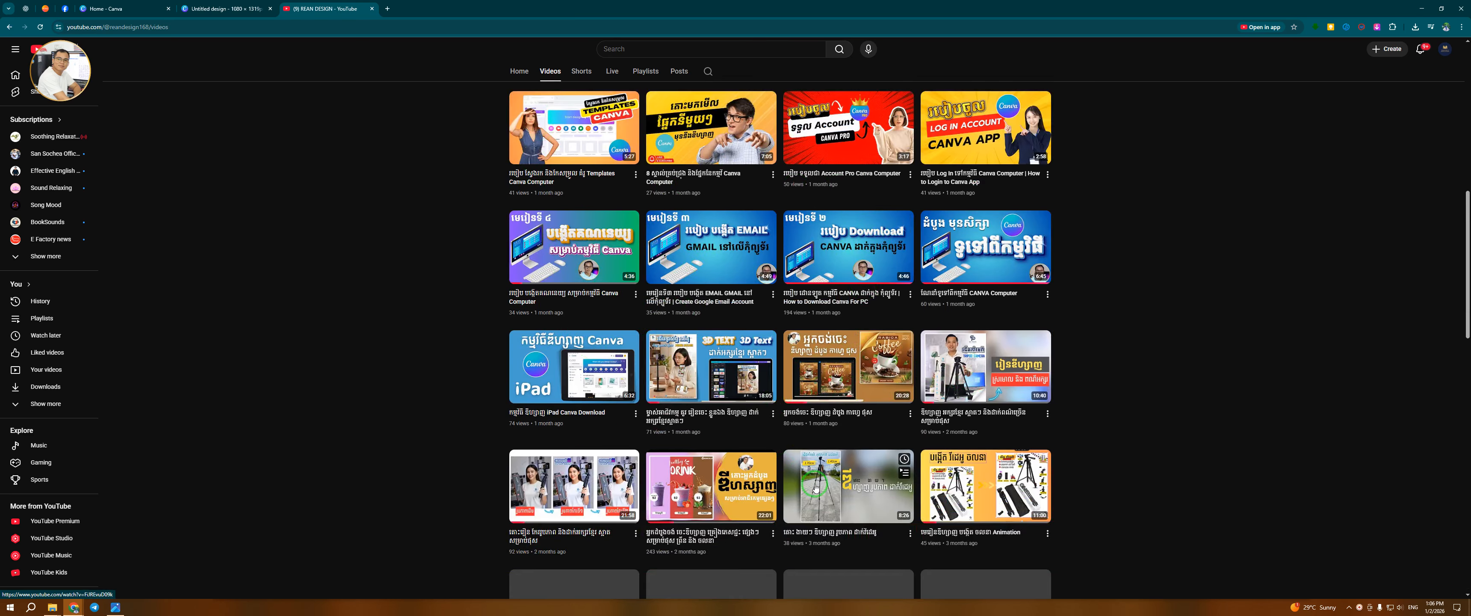
scroll(826, 345, up, 10)
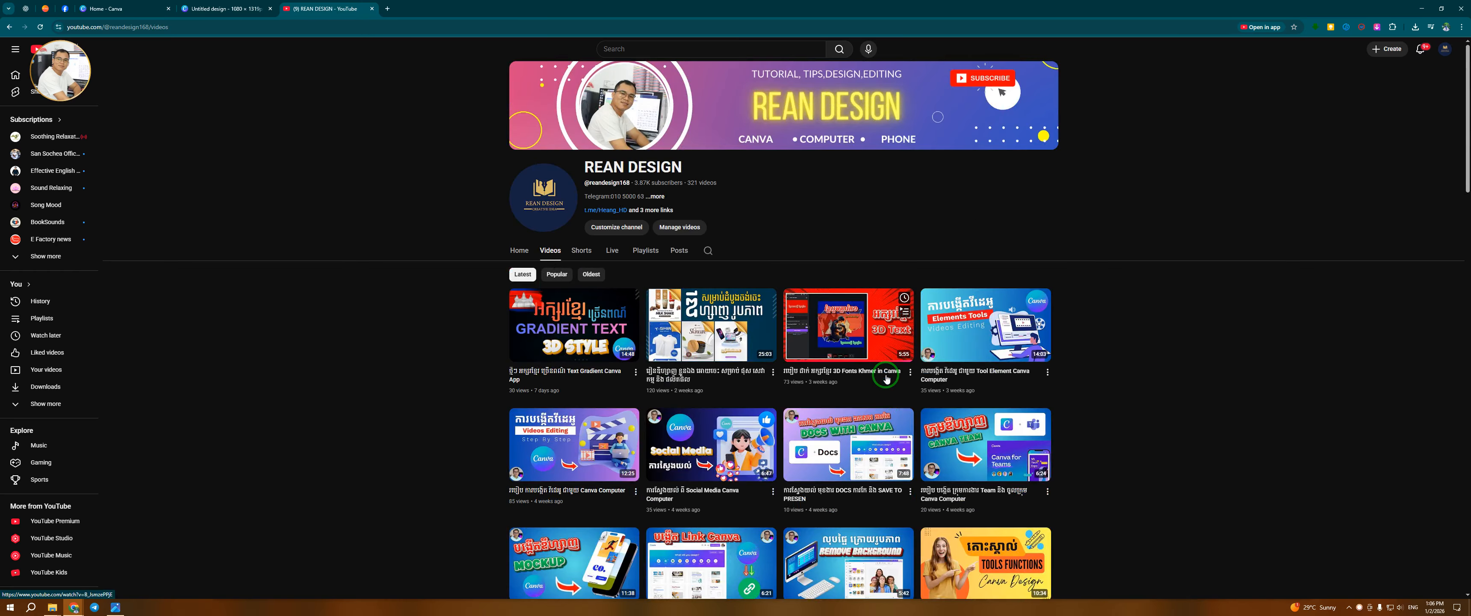